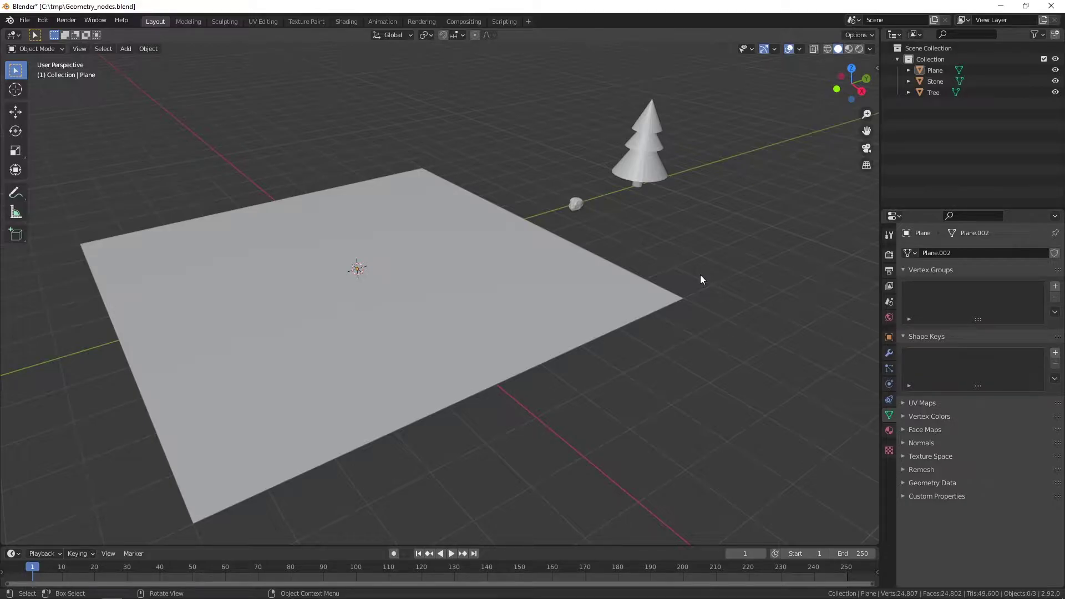
Select the plane and rename it from Plane to Ground in the Outliner.
{"action": "left_click", "coordinate": [578, 208]}
{"action": "left_click", "coordinate": [643, 164]}
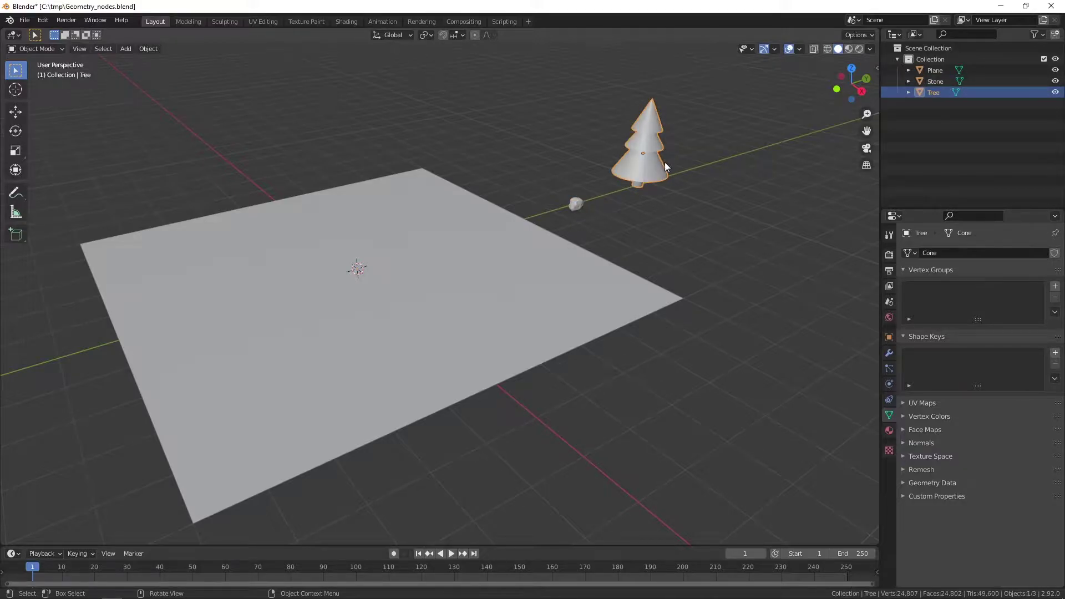
{"action": "left_click", "coordinate": [562, 279]}
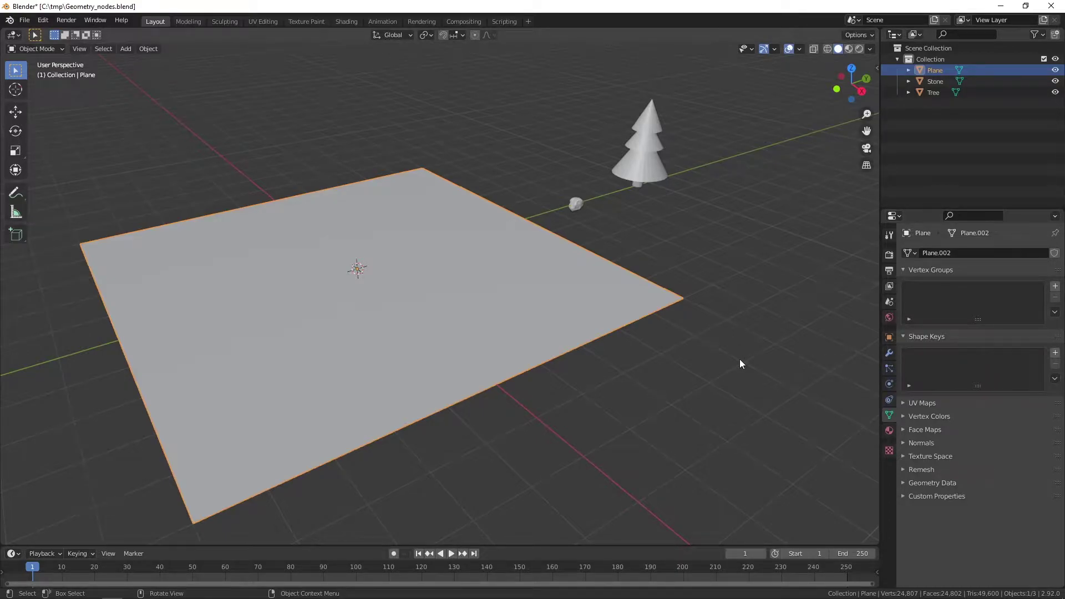
{"action": "middle_click_drag", "start_coordinate": [724, 350], "coordinate": [729, 343]}
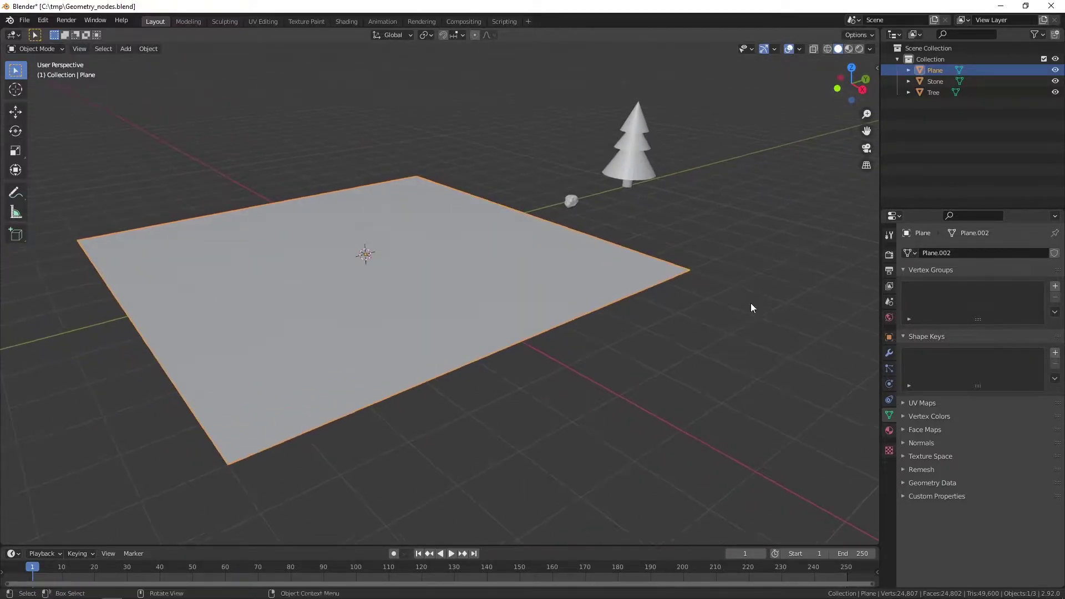
{"action": "double_click", "coordinate": [934, 68]}
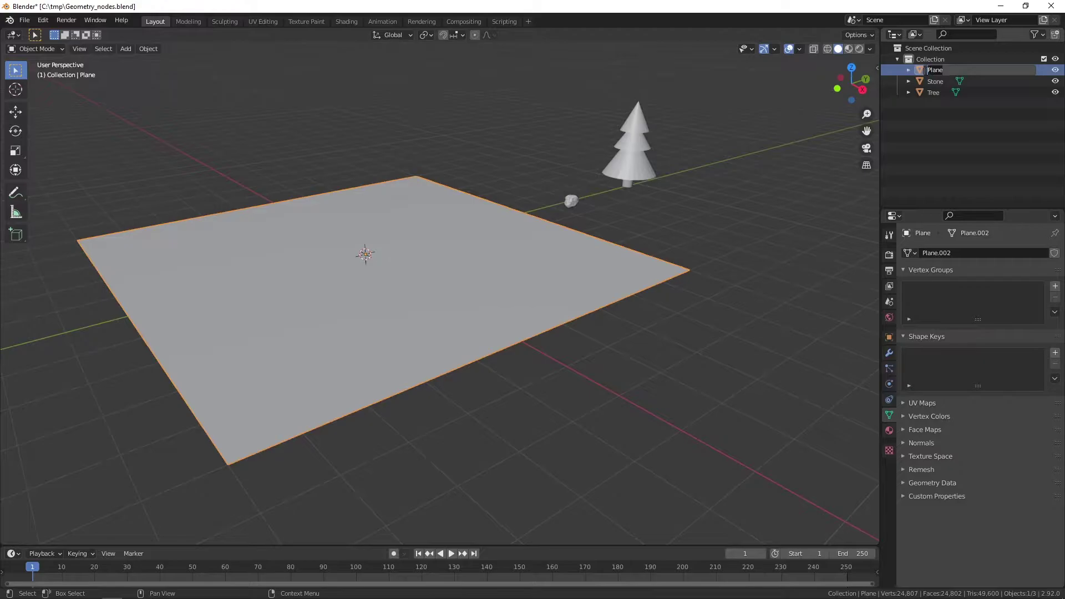
{"action": "type", "text": "Ground"}
{"action": "key", "text": "Return"}
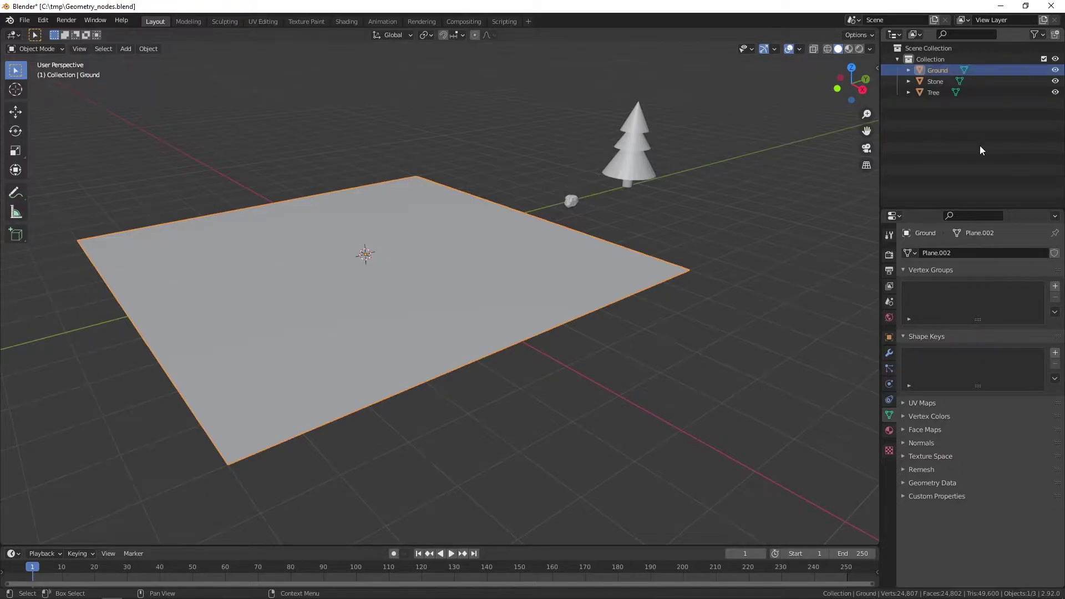
{"action": "middle_click_drag", "start_coordinate": [468, 300], "coordinate": [421, 313]}
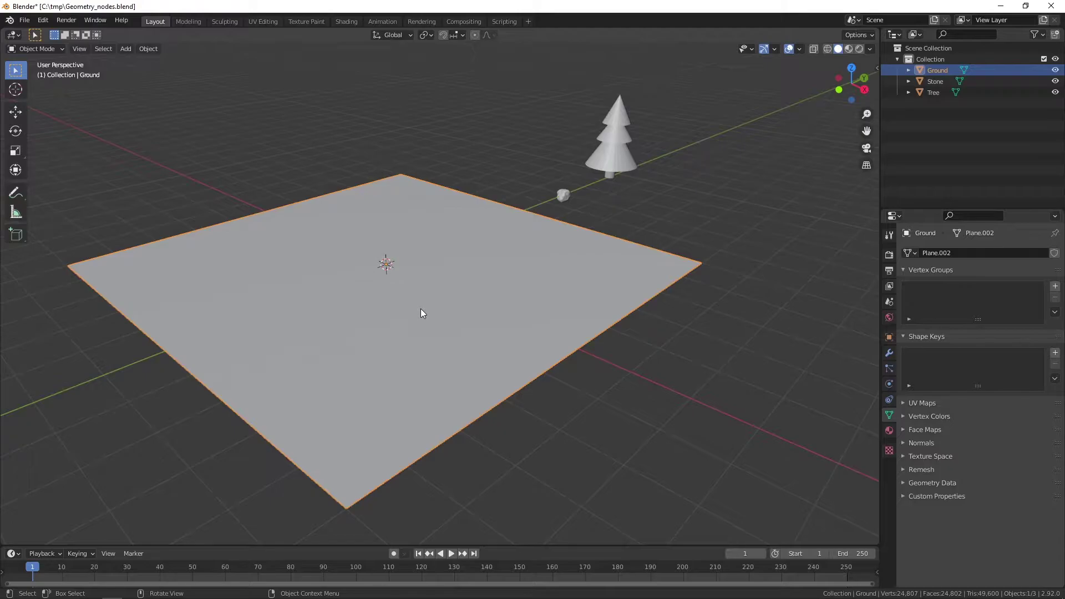
In Edit Mode, subdivide the Ground mesh with 10 cuts, giving a 121-face grid.
{"action": "key", "text": "Tab"}
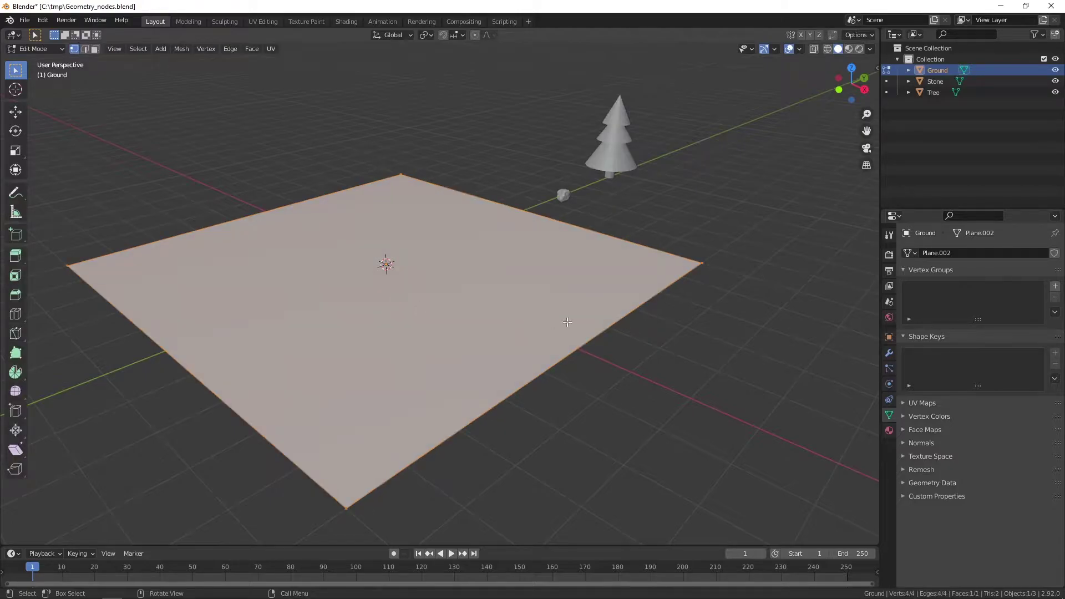
{"action": "middle_click_drag", "start_coordinate": [421, 308], "coordinate": [537, 328]}
{"action": "right_click", "coordinate": [428, 281]}
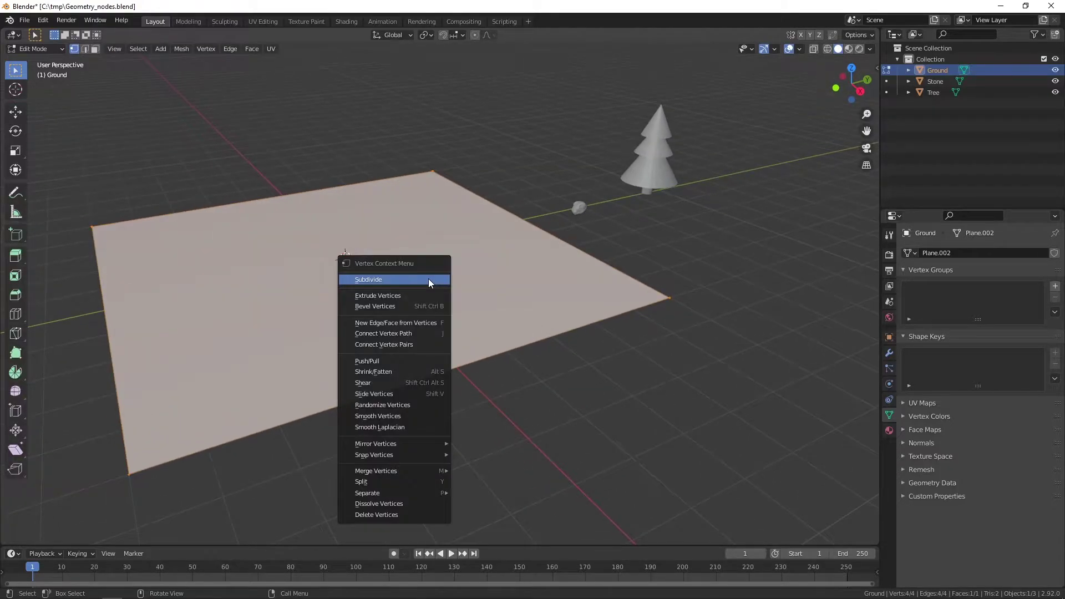
{"action": "left_click", "coordinate": [397, 276]}
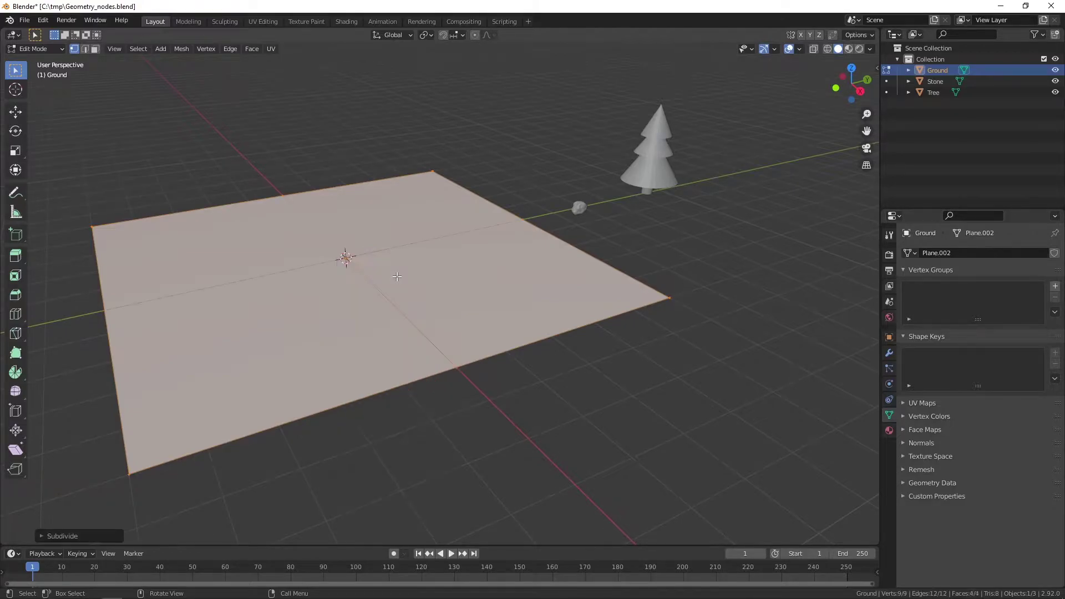
{"action": "left_click", "coordinate": [42, 535]}
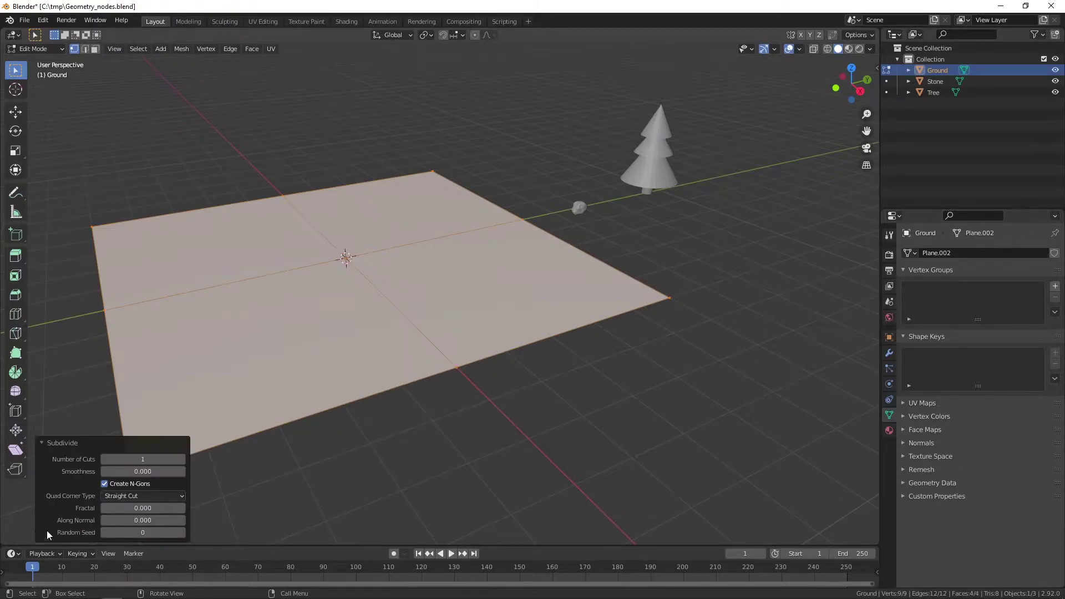
{"action": "left_click", "coordinate": [143, 459]}
{"action": "type", "text": "10"}
{"action": "key", "text": "Return"}
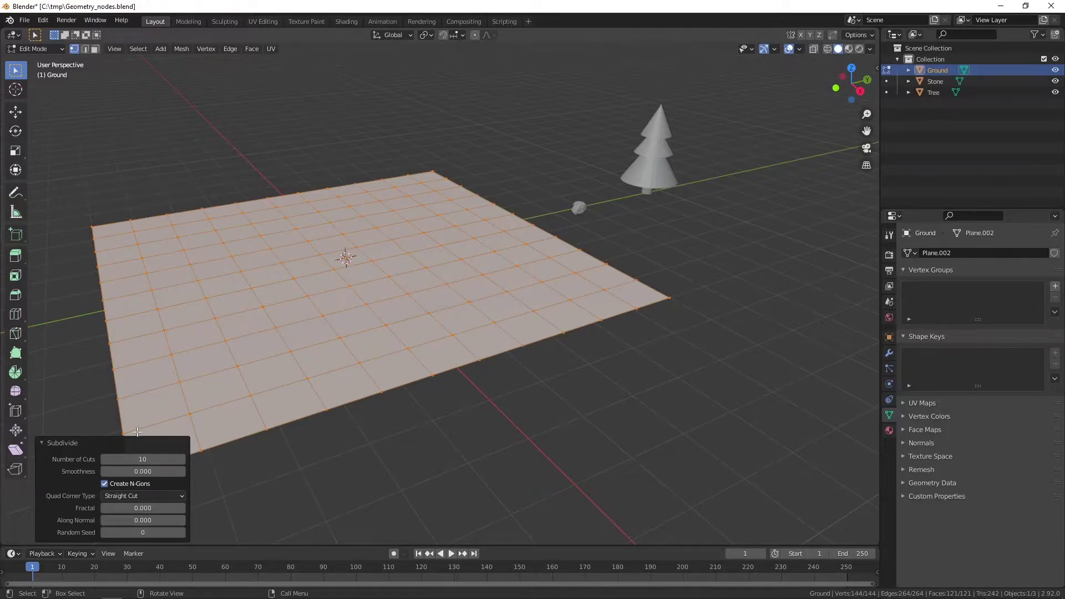
{"action": "left_click", "coordinate": [41, 443]}
{"action": "mouse_move", "coordinate": [375, 414]}
{"action": "middle_mouse_down"}
{"action": "mouse_move", "coordinate": [421, 405]}
{"action": "mouse_move", "coordinate": [505, 294]}
{"action": "middle_mouse_up"}
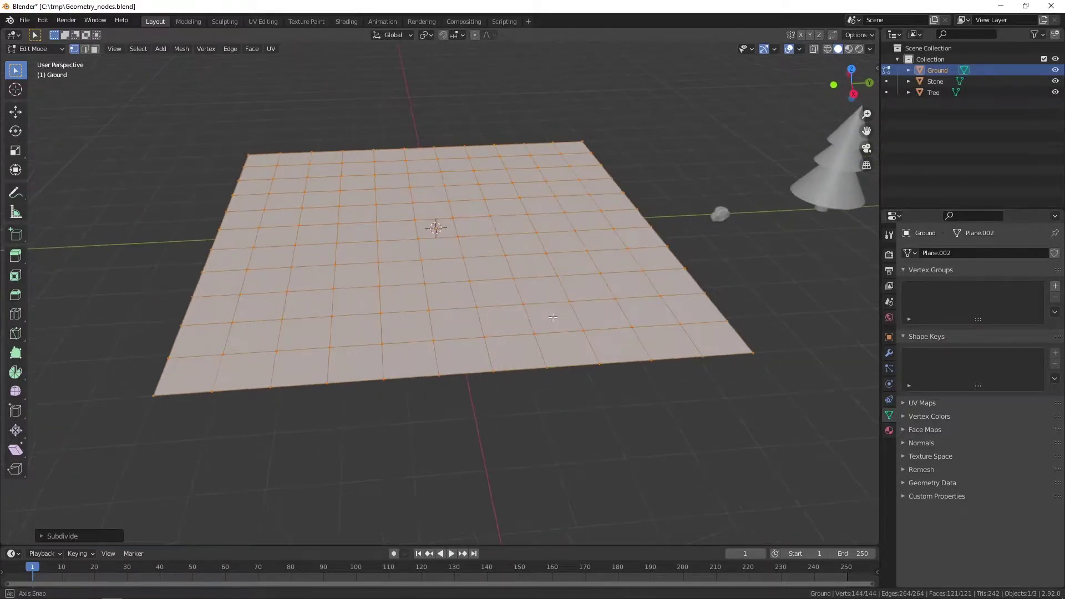
{"action": "scroll", "coordinate": [507, 290], "scroll_direction": "up", "scroll_amount": 3}
{"action": "scroll", "coordinate": [507, 290], "scroll_direction": "down", "scroll_amount": 3}
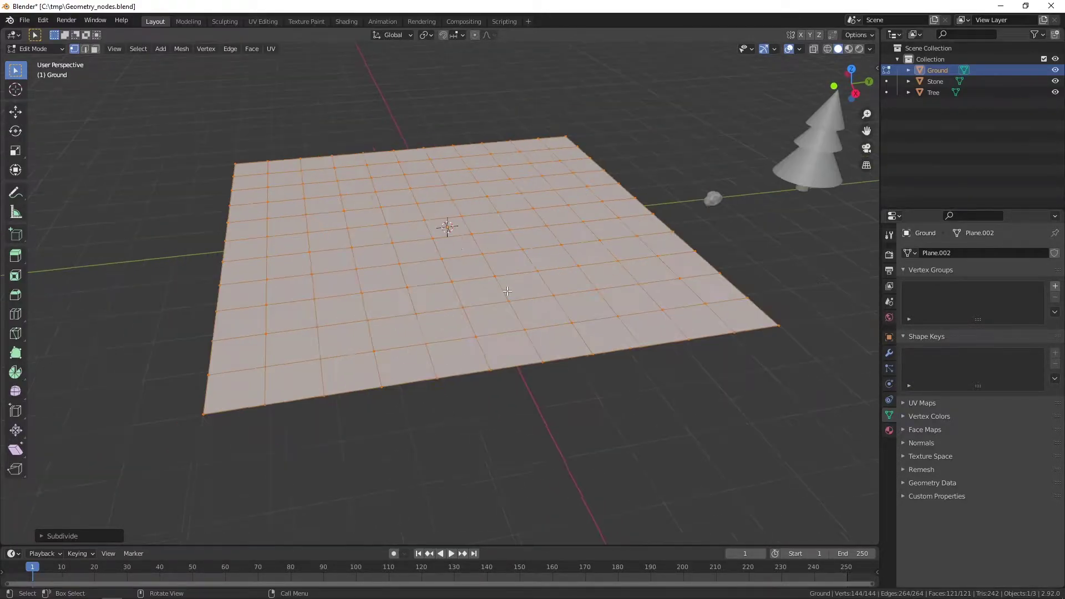
{"action": "scroll", "coordinate": [507, 290], "scroll_direction": "down", "scroll_amount": 1}
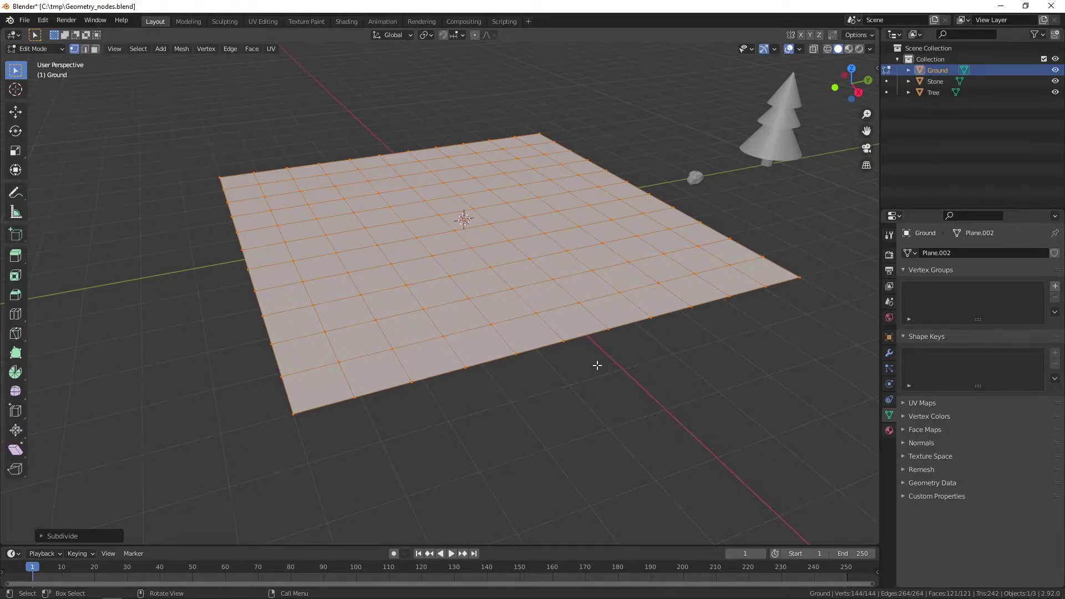
Add a Displace modifier to Ground driven by a new Clouds texture of size 1.35.
{"action": "key", "text": "Tab"}
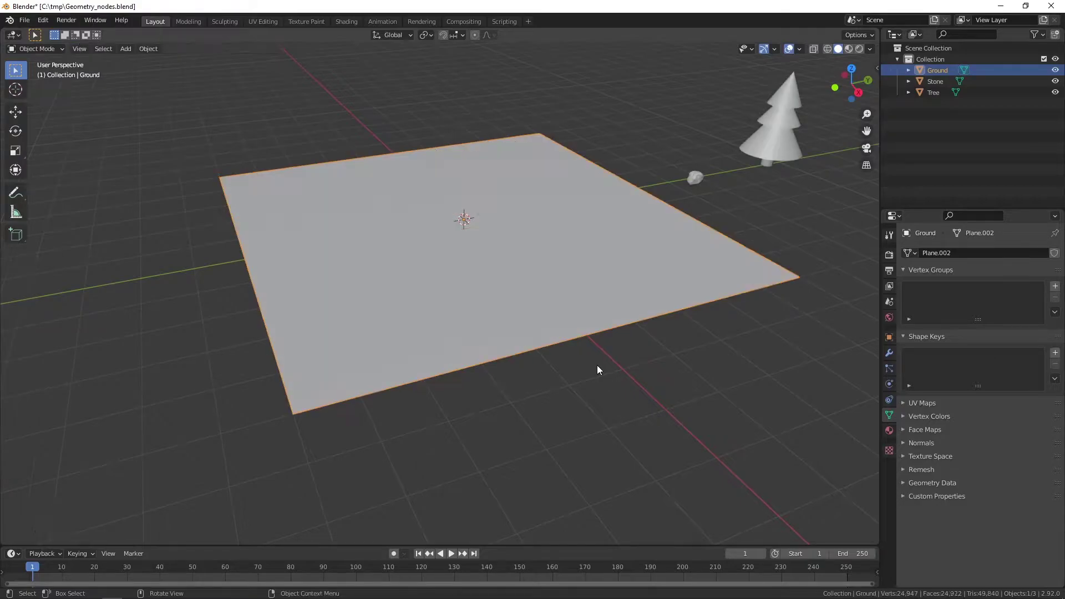
{"action": "left_click", "coordinate": [886, 354]}
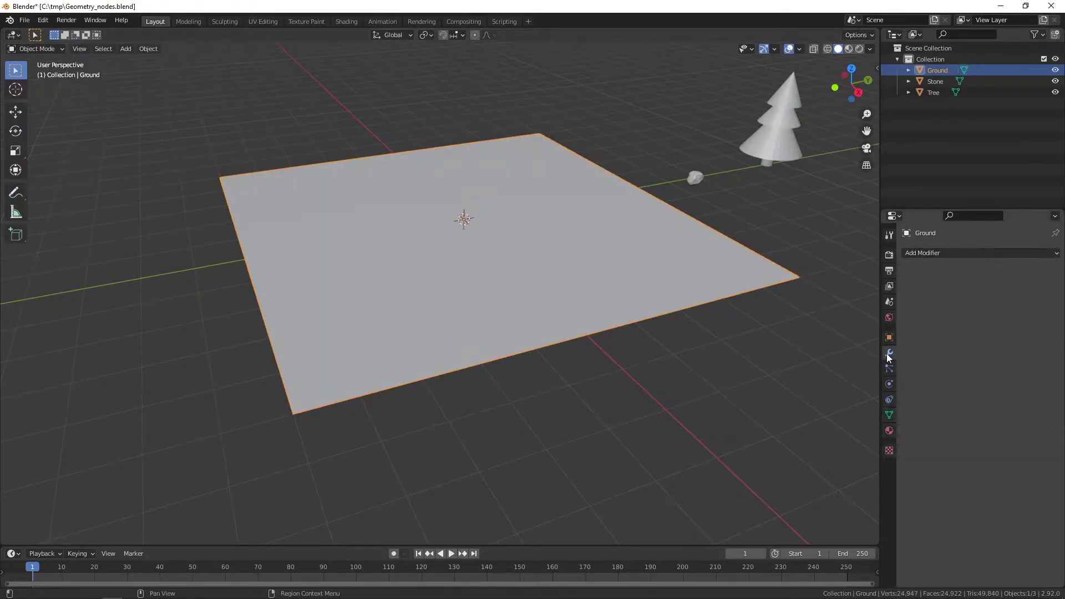
{"action": "left_click", "coordinate": [942, 254]}
{"action": "left_click", "coordinate": [924, 320]}
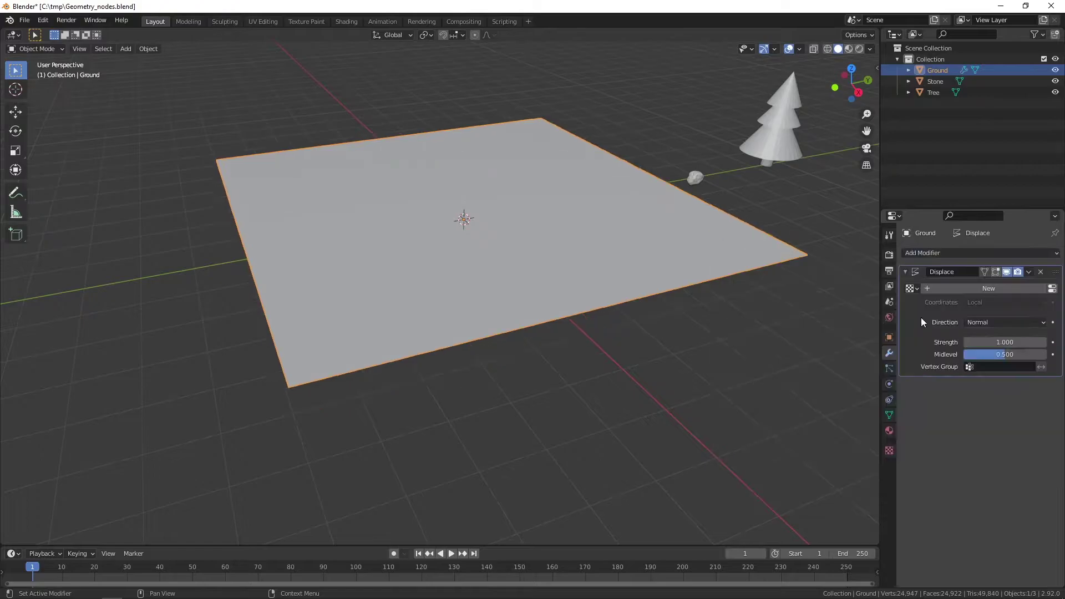
{"action": "left_click", "coordinate": [888, 451]}
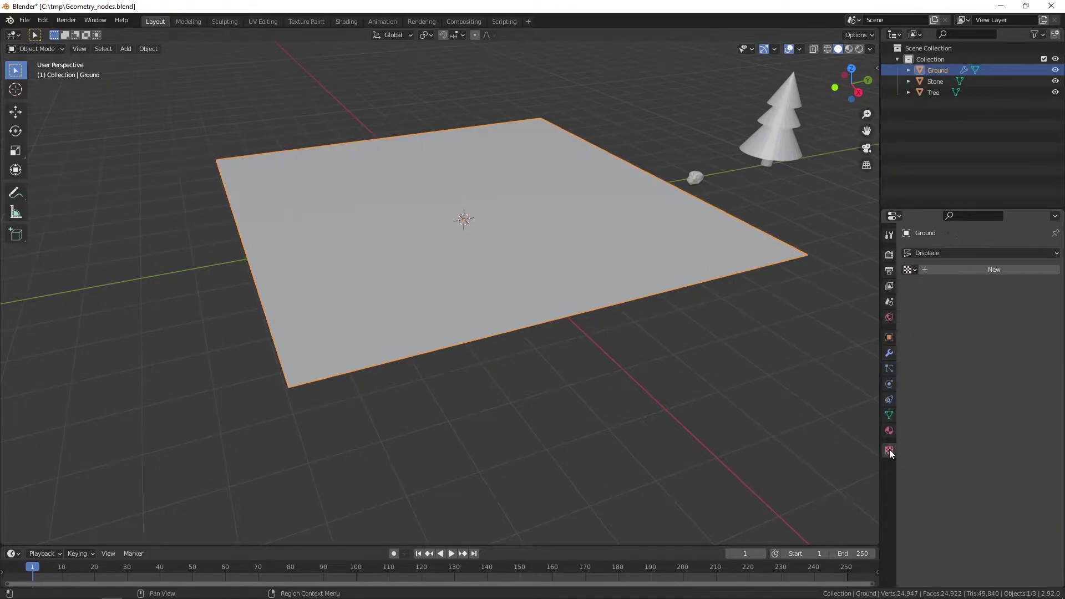
{"action": "left_click", "coordinate": [988, 271]}
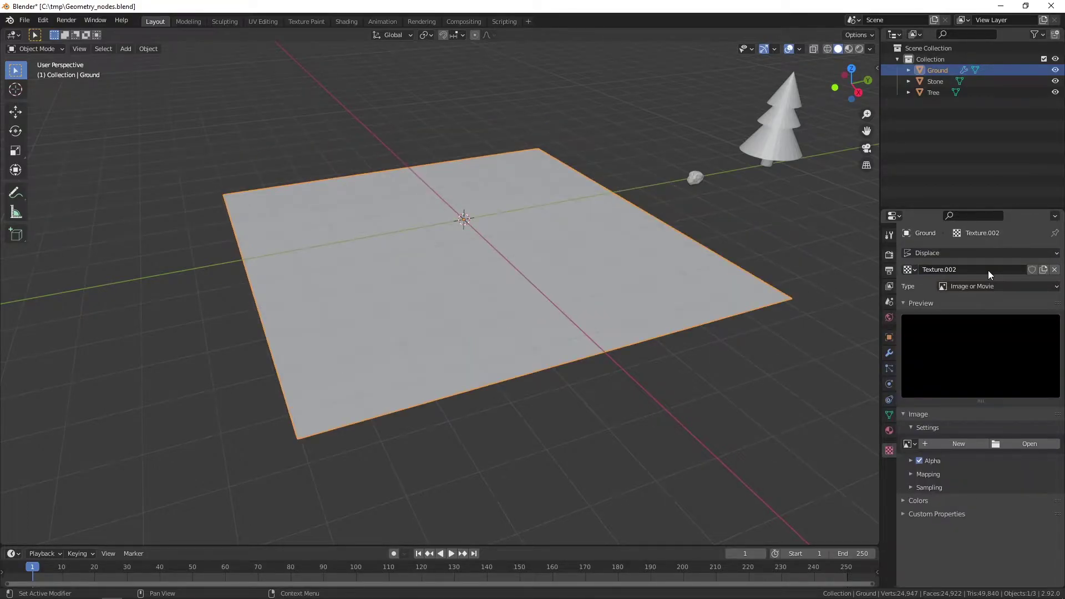
{"action": "left_click", "coordinate": [983, 289]}
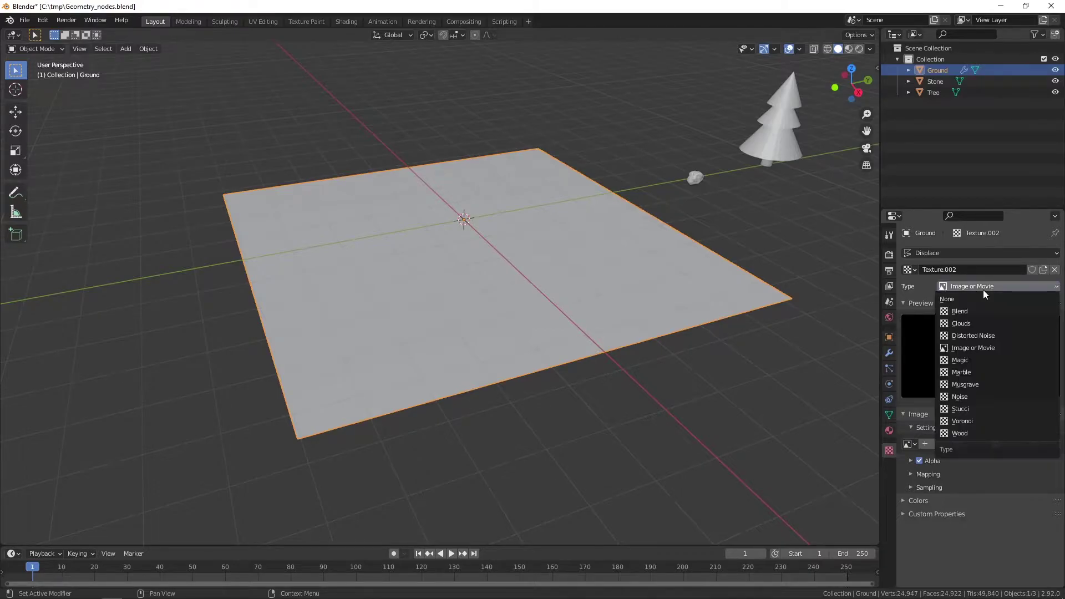
{"action": "left_click", "coordinate": [971, 322]}
{"action": "middle_click_drag", "start_coordinate": [771, 353], "coordinate": [643, 339]}
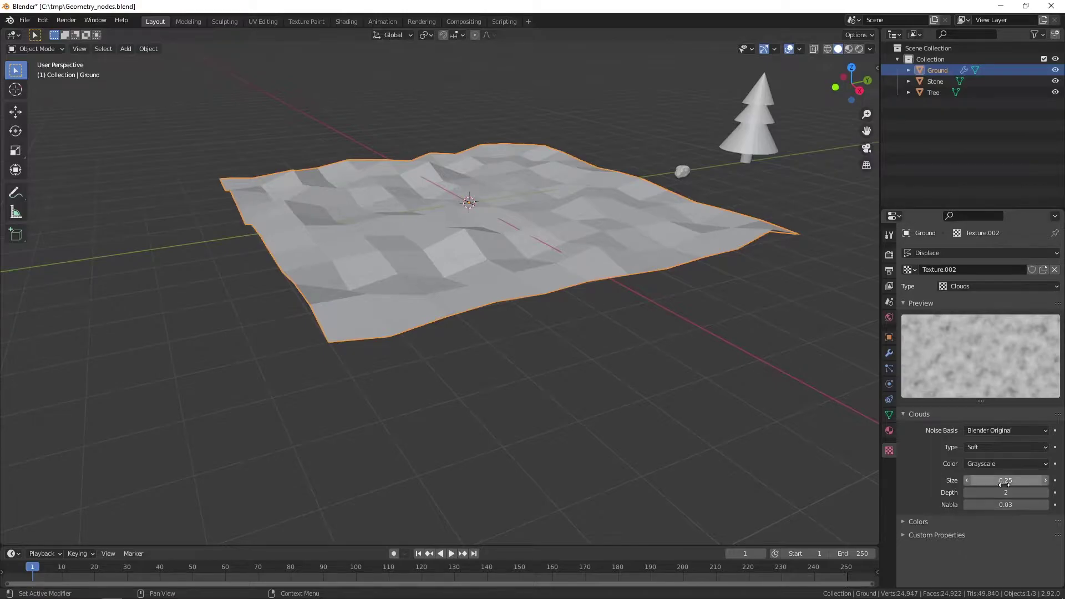
{"action": "mouse_move", "coordinate": [998, 481]}
{"action": "left_mouse_down"}
{"action": "mouse_move", "coordinate": [1048, 480]}
{"action": "mouse_move", "coordinate": [1031, 481]}
{"action": "left_mouse_up"}
{"action": "mouse_move", "coordinate": [555, 354]}
{"action": "middle_mouse_down"}
{"action": "mouse_move", "coordinate": [564, 337]}
{"action": "mouse_move", "coordinate": [547, 341]}
{"action": "middle_mouse_up"}
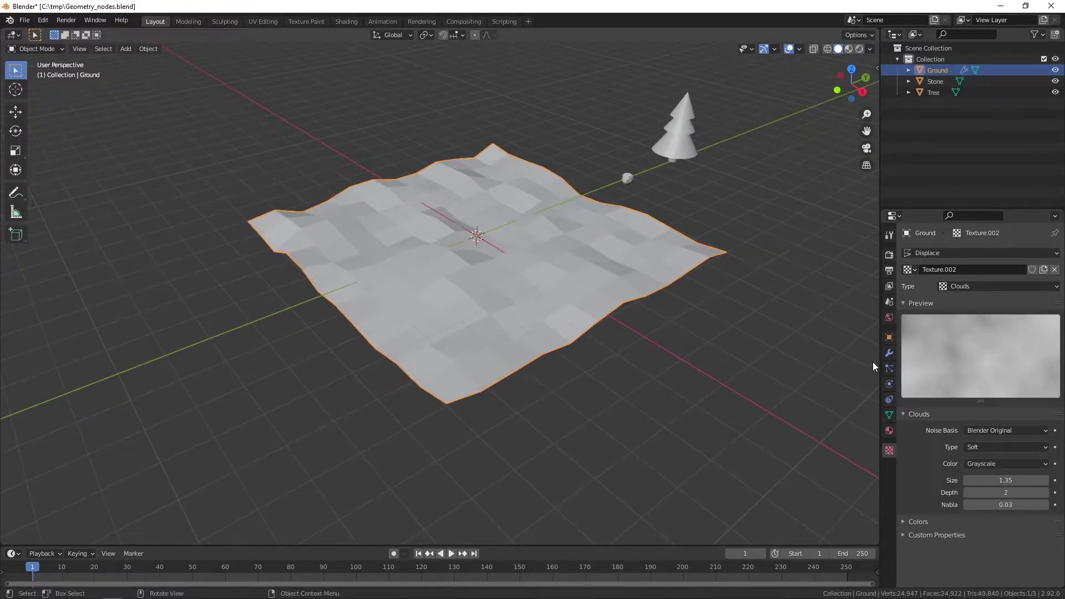
Set the displacement strength to 0.5 and apply the Displace modifier.
{"action": "left_click", "coordinate": [889, 352]}
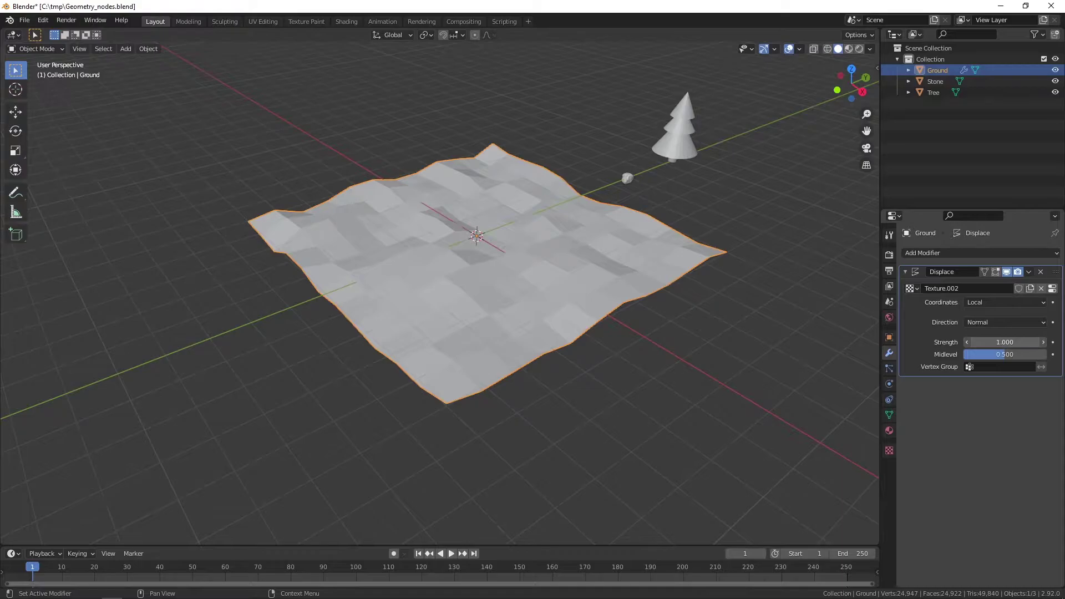
{"action": "left_click_drag", "start_coordinate": [1004, 342], "coordinate": [976, 342]}
{"action": "mouse_move", "coordinate": [716, 344]}
{"action": "middle_mouse_down"}
{"action": "mouse_move", "coordinate": [662, 327]}
{"action": "mouse_move", "coordinate": [674, 331]}
{"action": "middle_mouse_up"}
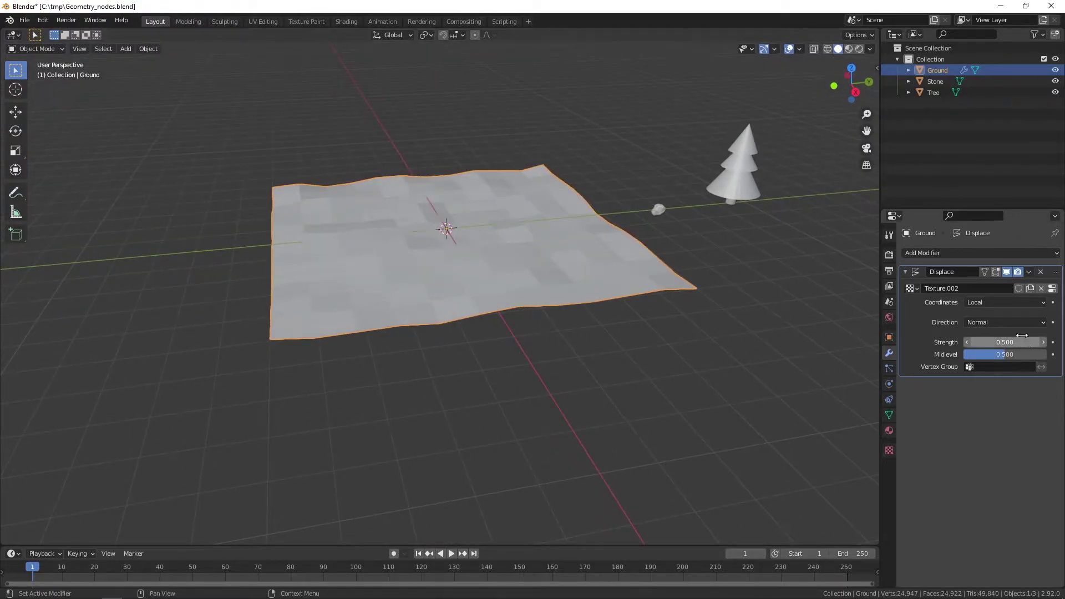
{"action": "left_click", "coordinate": [1029, 271]}
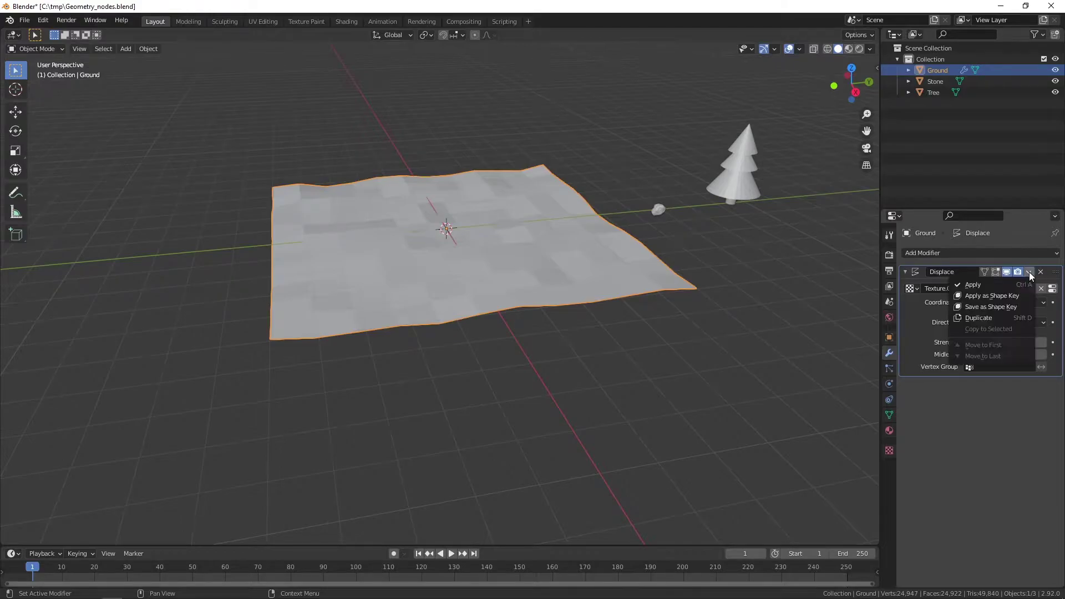
{"action": "left_click", "coordinate": [987, 284]}
Shade the displaced terrain smooth.
{"action": "mouse_move", "coordinate": [763, 298]}
{"action": "middle_mouse_down"}
{"action": "mouse_move", "coordinate": [610, 319]}
{"action": "mouse_move", "coordinate": [506, 272]}
{"action": "middle_mouse_up"}
{"action": "scroll", "coordinate": [510, 255], "scroll_direction": "up", "scroll_amount": 3}
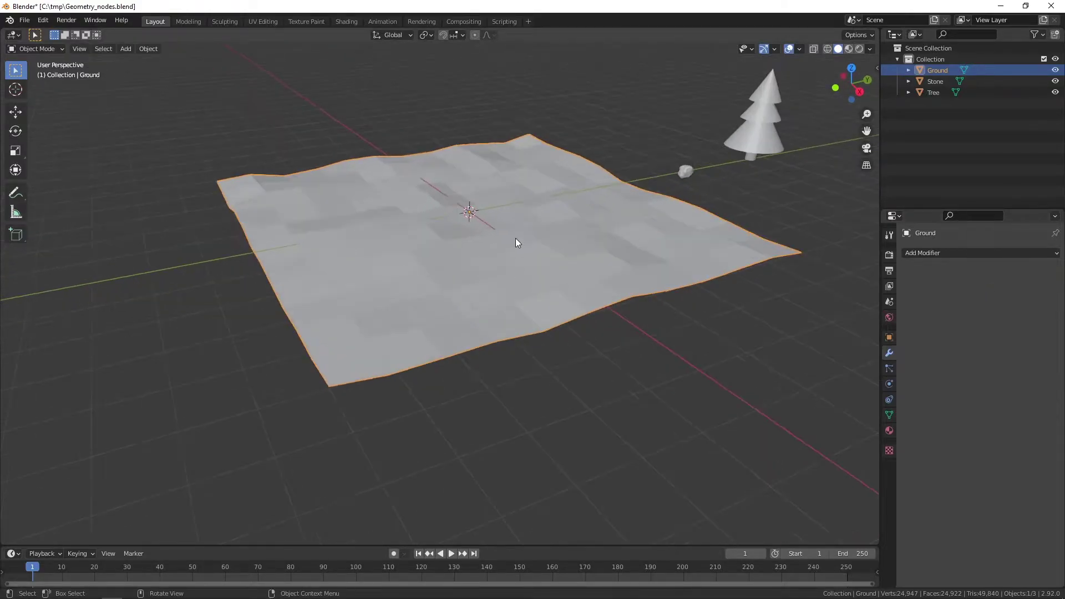
{"action": "right_click", "coordinate": [514, 238]}
{"action": "mouse_move", "coordinate": [462, 237]}
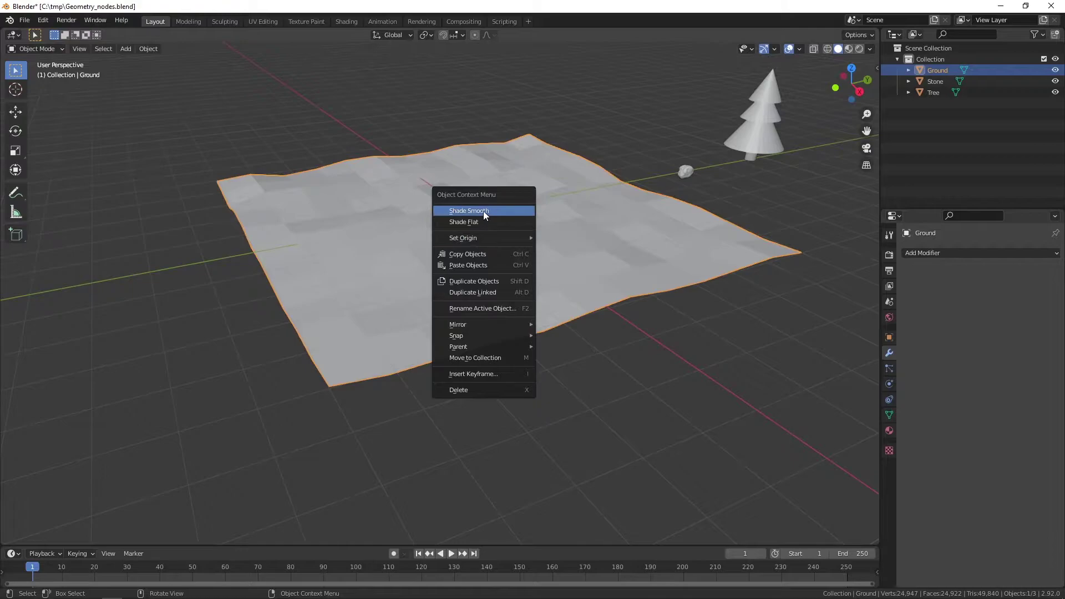
{"action": "left_click", "coordinate": [469, 210]}
{"action": "middle_click_drag", "start_coordinate": [473, 229], "coordinate": [498, 241]}
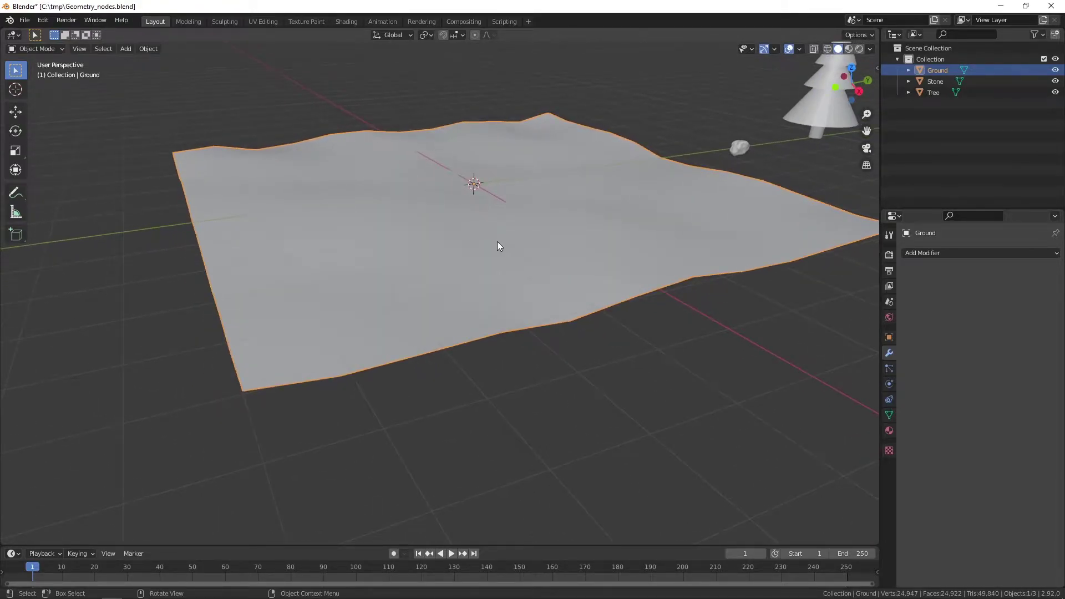
Turn on proportional editing and raise a left-side vertex along Z into a soft hill.
{"action": "key", "text": "Tab"}
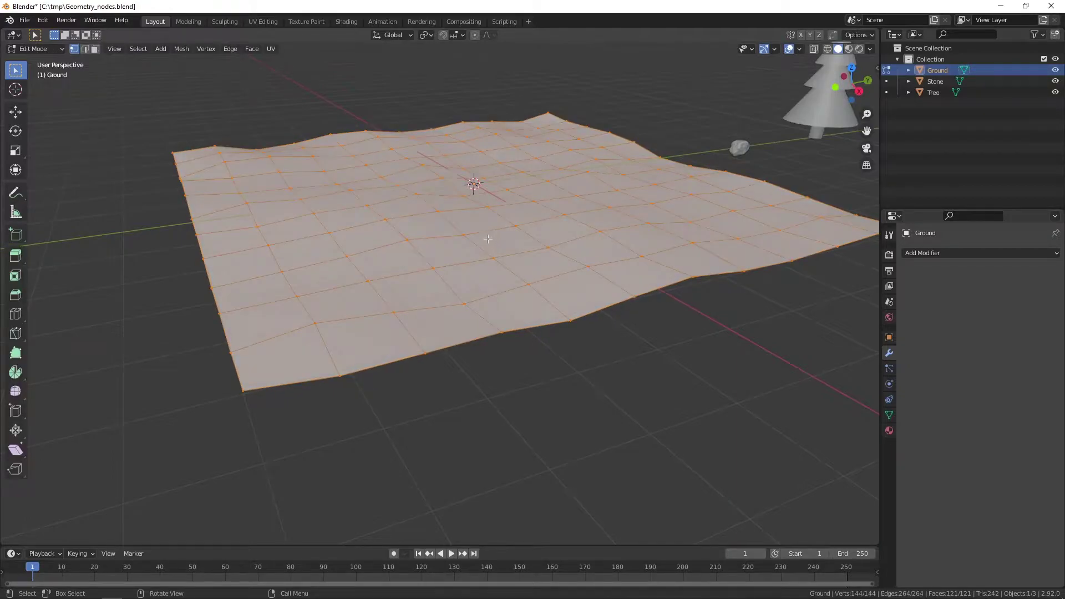
{"action": "middle_click_drag", "start_coordinate": [497, 246], "coordinate": [449, 254]}
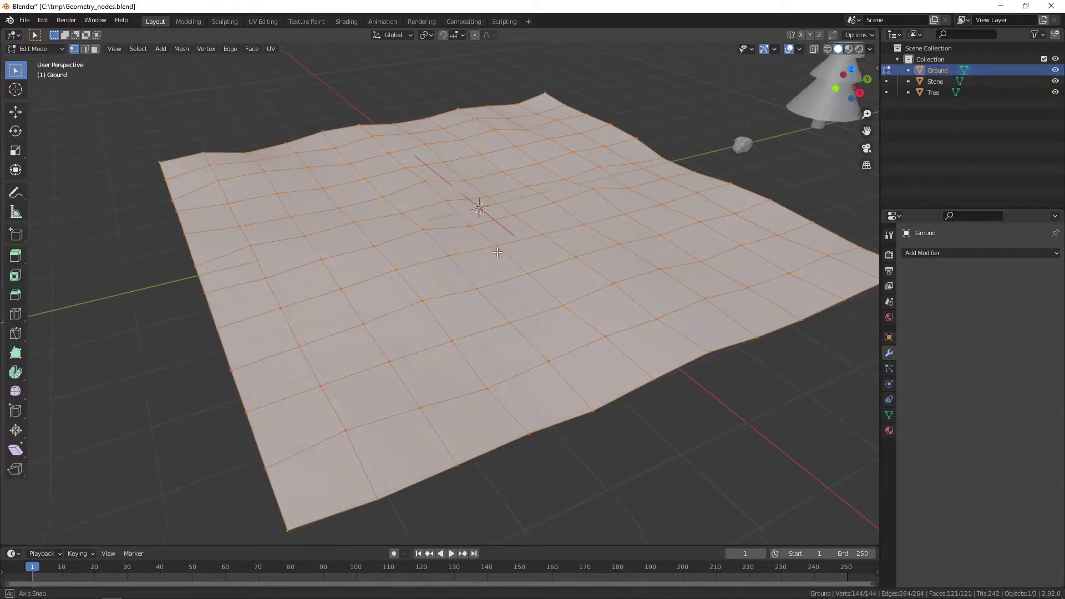
{"action": "left_click", "coordinate": [291, 217]}
{"action": "scroll", "coordinate": [418, 189], "scroll_direction": "up", "scroll_amount": 2}
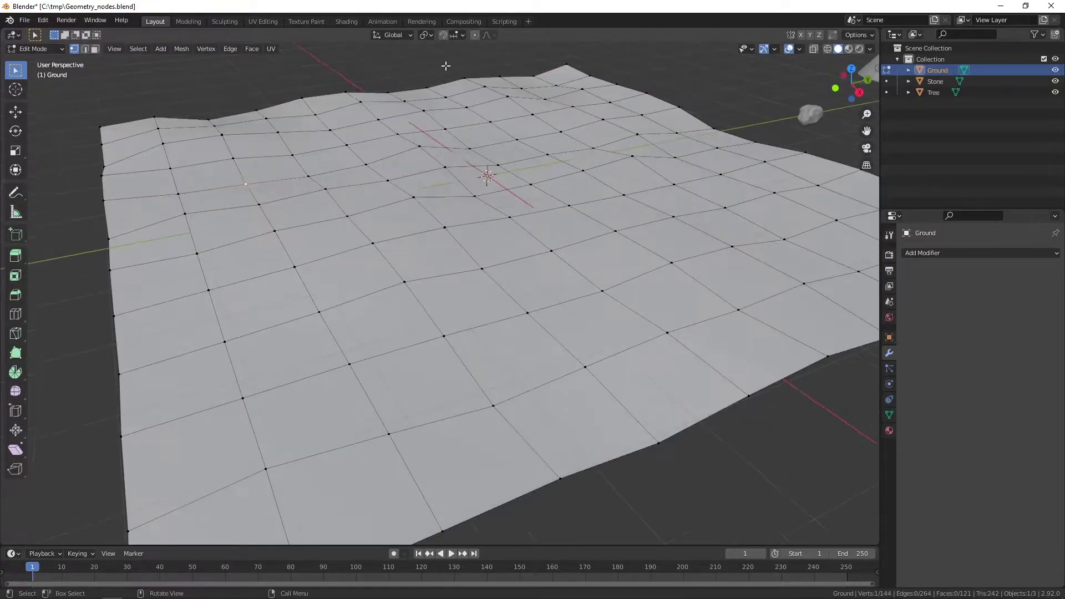
{"action": "left_click", "coordinate": [475, 34]}
{"action": "key", "text": "g"}
{"action": "key", "text": "z"}
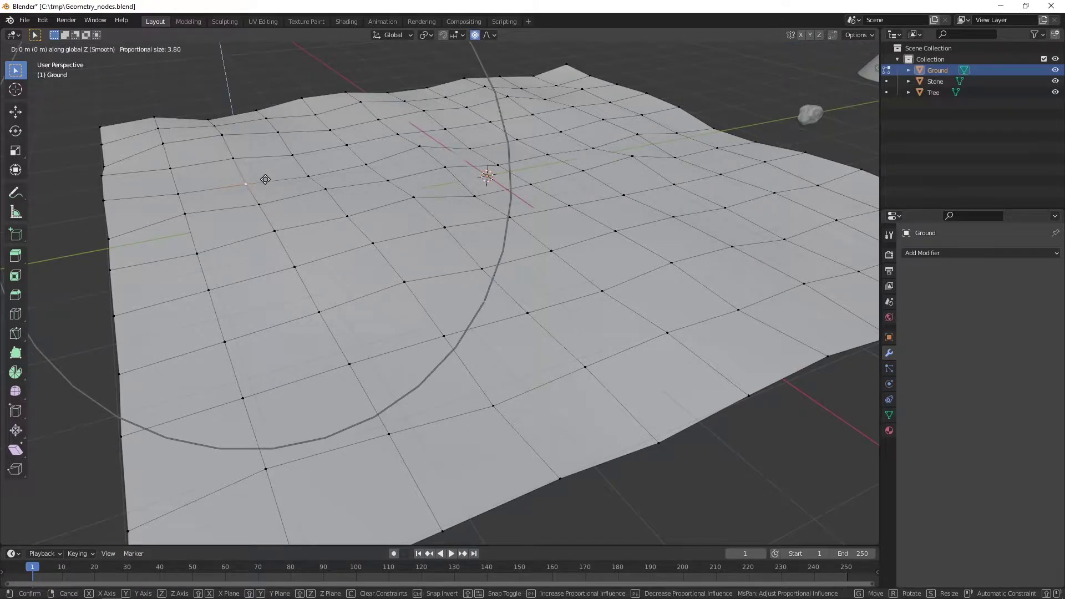
{"action": "scroll", "coordinate": [262, 166], "scroll_direction": "down", "scroll_amount": 1}
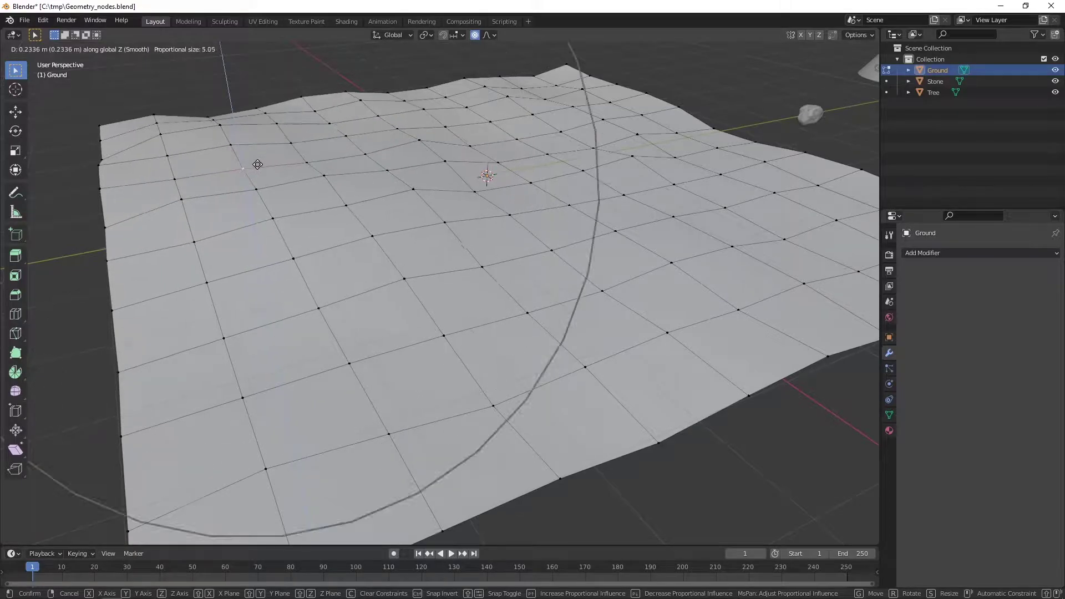
{"action": "scroll", "coordinate": [261, 165], "scroll_direction": "up", "scroll_amount": 6}
{"action": "scroll", "coordinate": [262, 165], "scroll_direction": "up", "scroll_amount": 3}
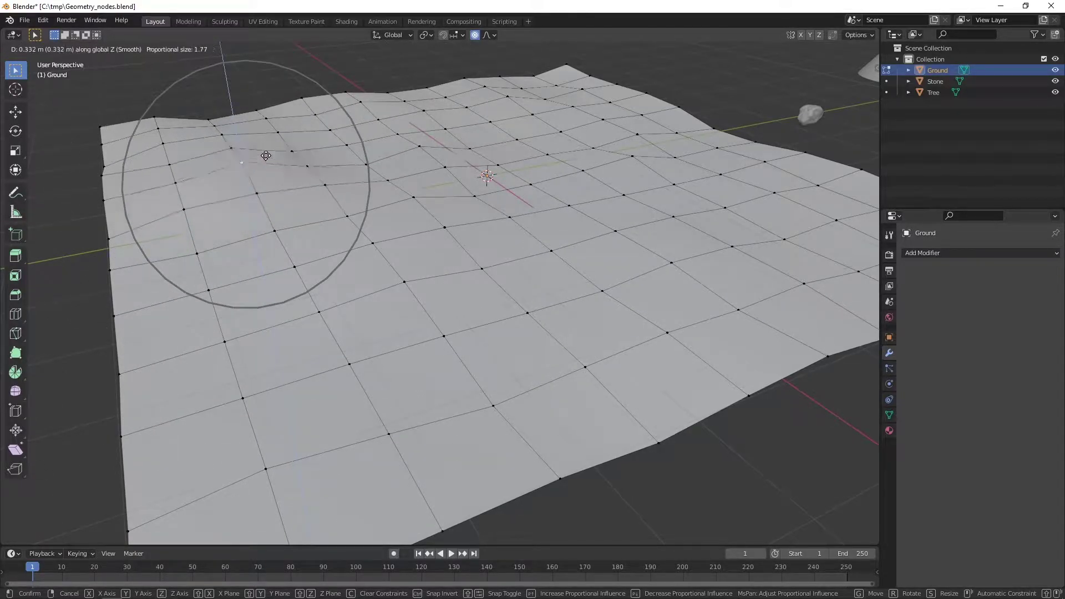
{"action": "left_click", "coordinate": [266, 150]}
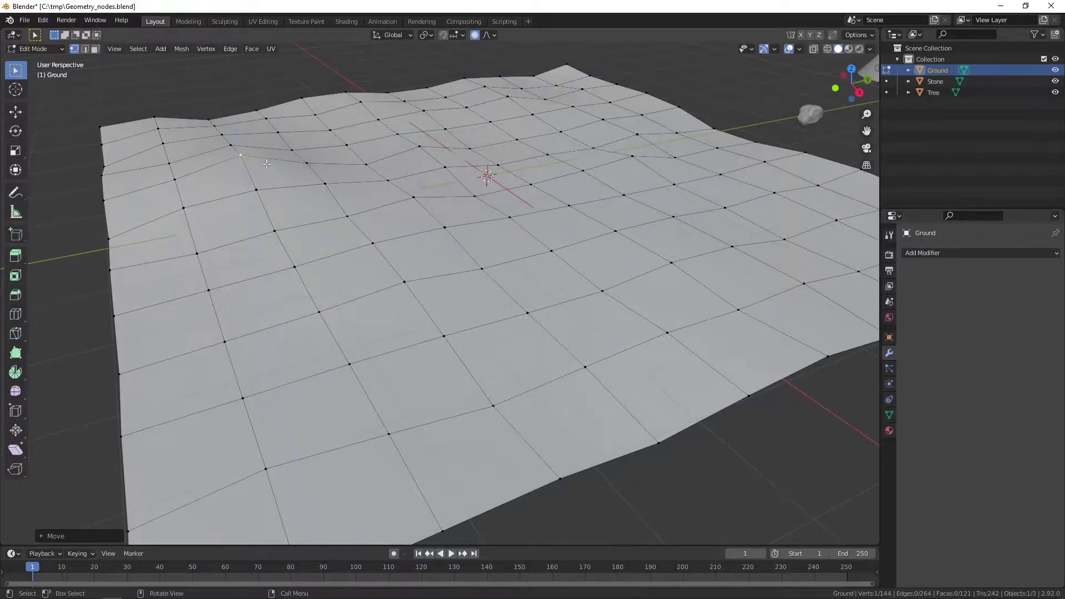
{"action": "scroll", "coordinate": [266, 165], "scroll_direction": "down", "scroll_amount": 4}
Move a vertex right of centre along Z with smooth falloff to add another bump.
{"action": "mouse_move", "coordinate": [398, 223]}
{"action": "middle_mouse_down"}
{"action": "mouse_move", "coordinate": [353, 233]}
{"action": "mouse_move", "coordinate": [388, 228]}
{"action": "middle_mouse_up"}
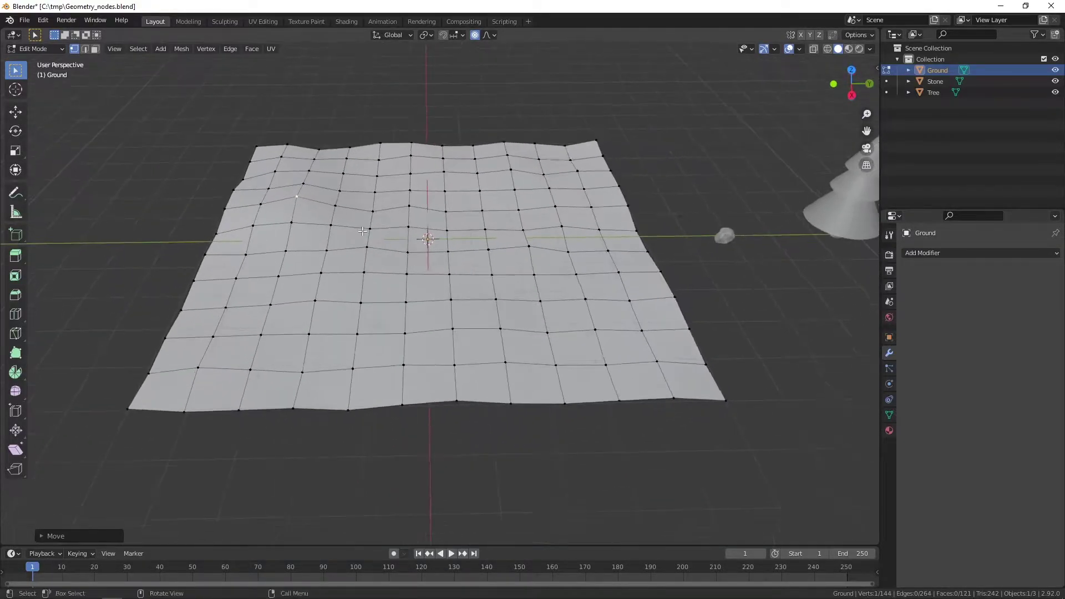
{"action": "left_click", "coordinate": [517, 210]}
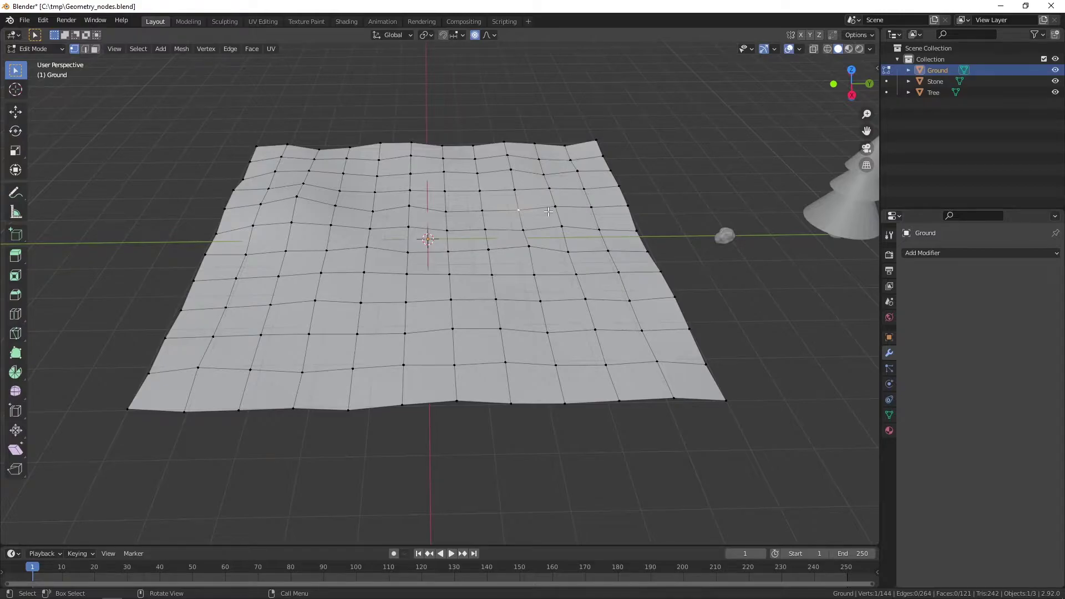
{"action": "key", "text": "g"}
{"action": "key", "text": "z"}
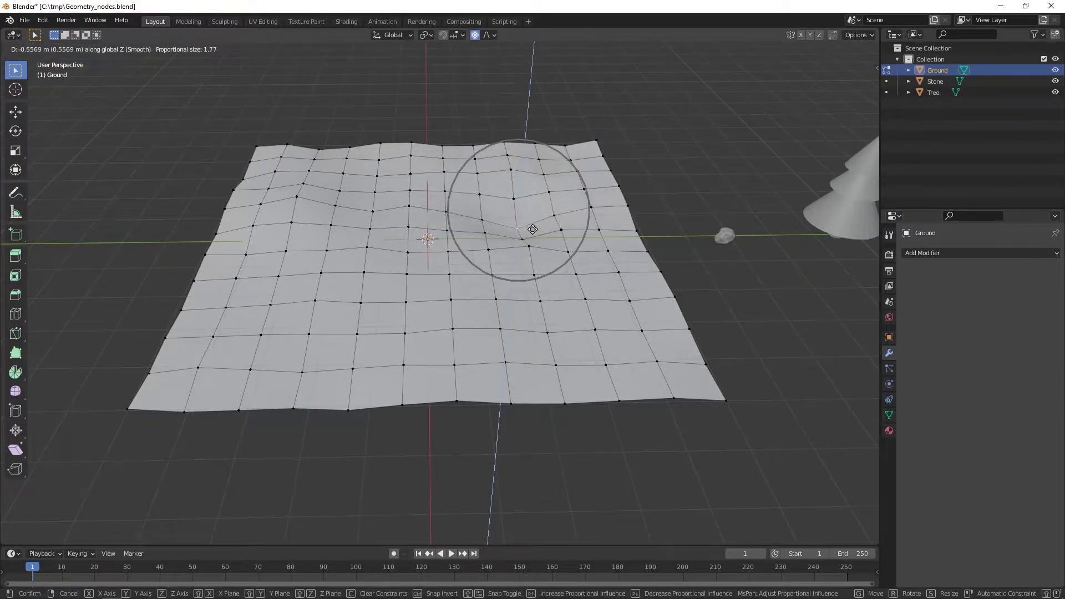
{"action": "scroll", "coordinate": [534, 225], "scroll_direction": "up", "scroll_amount": 2}
{"action": "scroll", "coordinate": [535, 224], "scroll_direction": "down", "scroll_amount": 5}
{"action": "scroll", "coordinate": [534, 225], "scroll_direction": "down", "scroll_amount": 4}
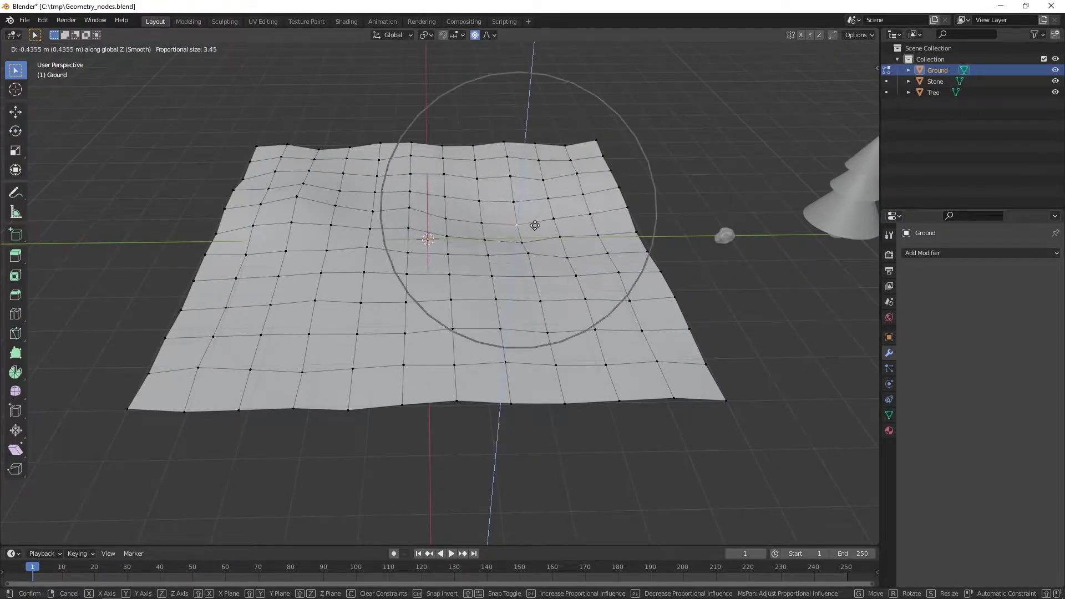
{"action": "scroll", "coordinate": [534, 225], "scroll_direction": "down", "scroll_amount": 2}
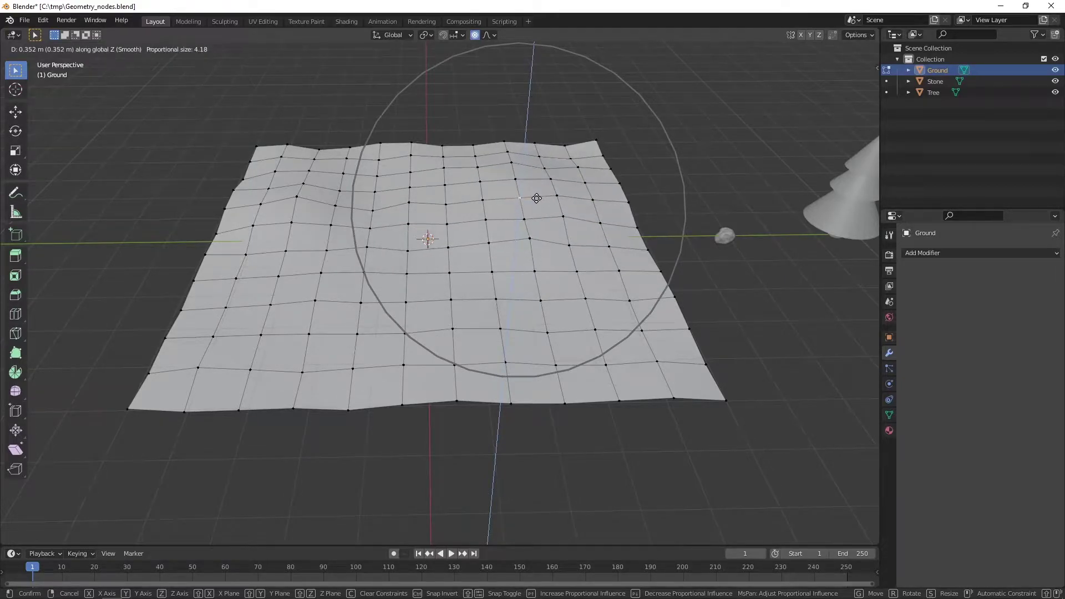
{"action": "left_click", "coordinate": [536, 201]}
{"action": "scroll", "coordinate": [497, 224], "scroll_direction": "down", "scroll_amount": 3}
{"action": "middle_click_drag", "start_coordinate": [497, 224], "coordinate": [560, 222]}
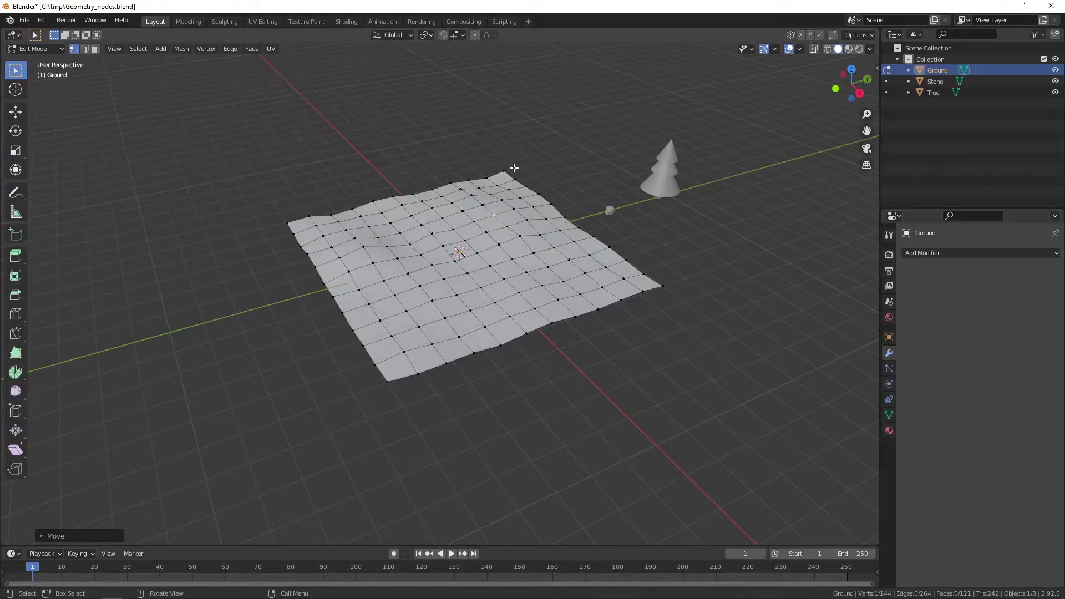
Back in Object Mode, duplicate Ground in place and rename Ground.001 to Ground_copy.
{"action": "key", "text": "Tab"}
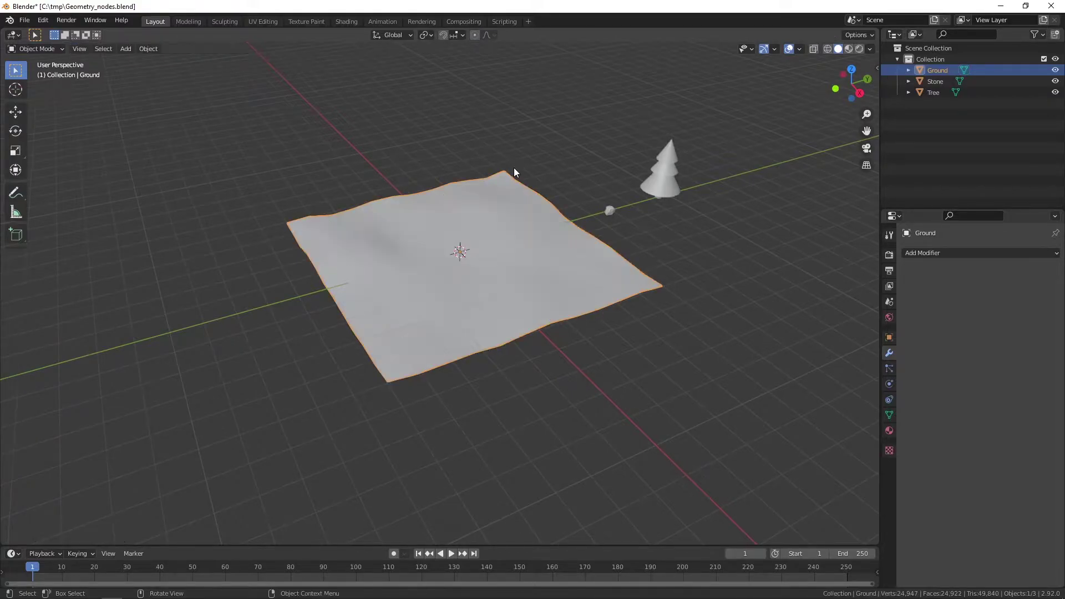
{"action": "scroll", "coordinate": [510, 247], "scroll_direction": "up", "scroll_amount": 3}
{"action": "mouse_move", "coordinate": [520, 245]}
{"action": "middle_mouse_down"}
{"action": "mouse_move", "coordinate": [471, 218]}
{"action": "mouse_move", "coordinate": [667, 326]}
{"action": "mouse_move", "coordinate": [670, 308]}
{"action": "mouse_move", "coordinate": [681, 323]}
{"action": "middle_mouse_up"}
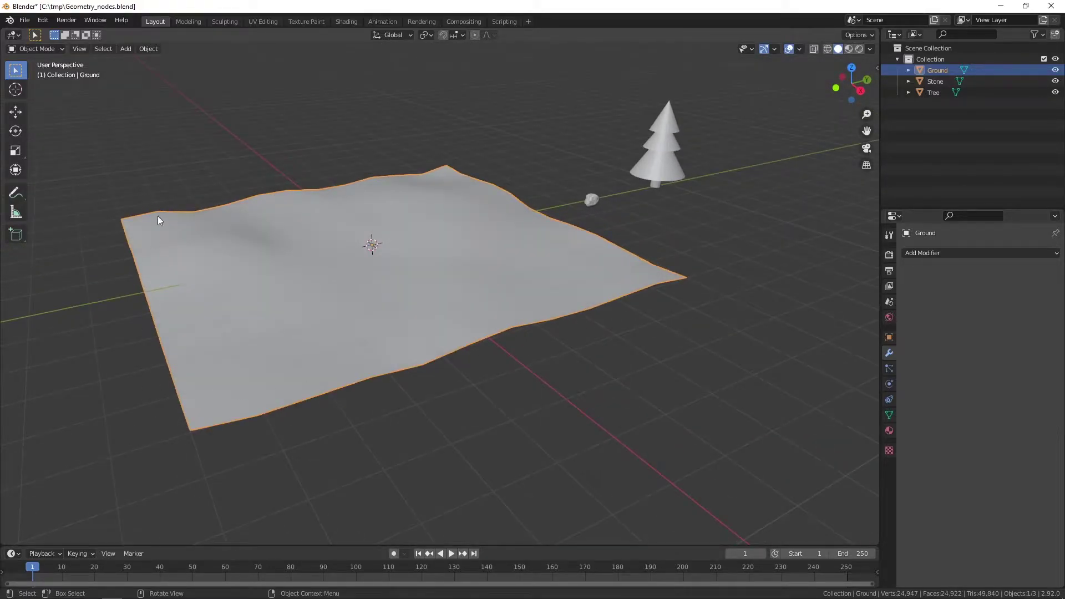
{"action": "key", "text": "shift+d"}
{"action": "right_click", "coordinate": [499, 314]}
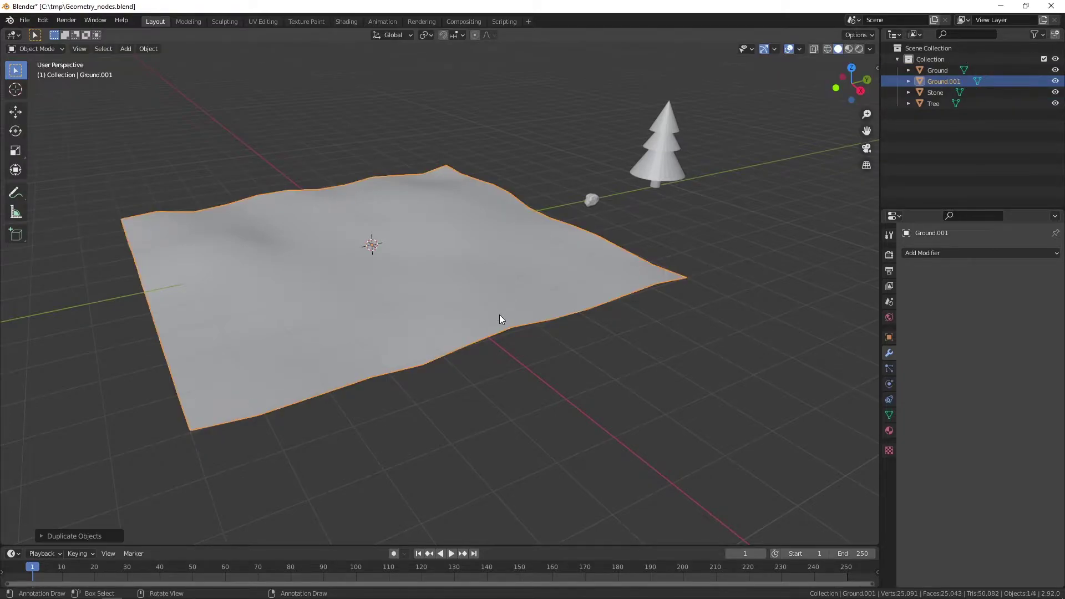
{"action": "double_click", "coordinate": [952, 83]}
{"action": "type", "text": "_copy"}
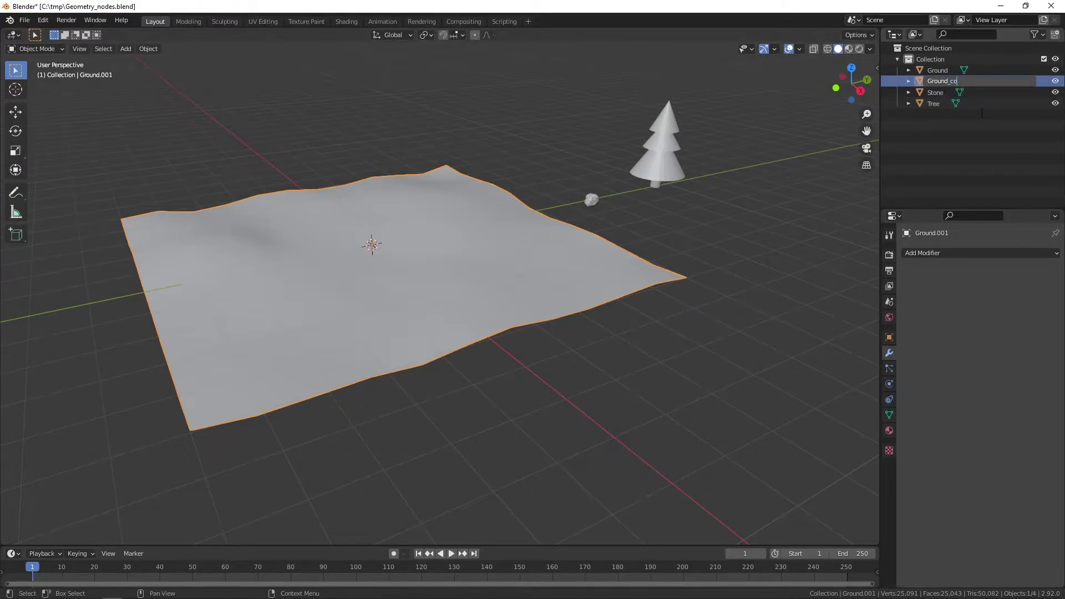
{"action": "key", "text": "Return"}
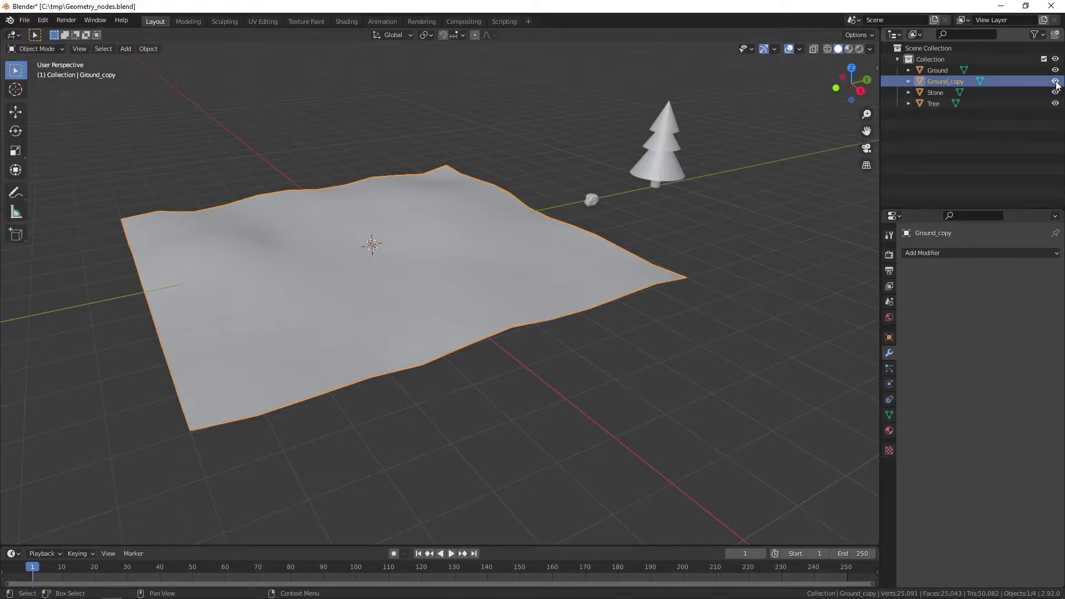
Hide Ground_copy, split off a Geometry Node Editor below the viewport, and reselect Ground.
{"action": "left_click", "coordinate": [1054, 81]}
{"action": "mouse_move", "coordinate": [714, 290]}
{"action": "middle_mouse_down"}
{"action": "mouse_move", "coordinate": [590, 339]}
{"action": "mouse_move", "coordinate": [596, 318]}
{"action": "mouse_move", "coordinate": [614, 326]}
{"action": "middle_mouse_up"}
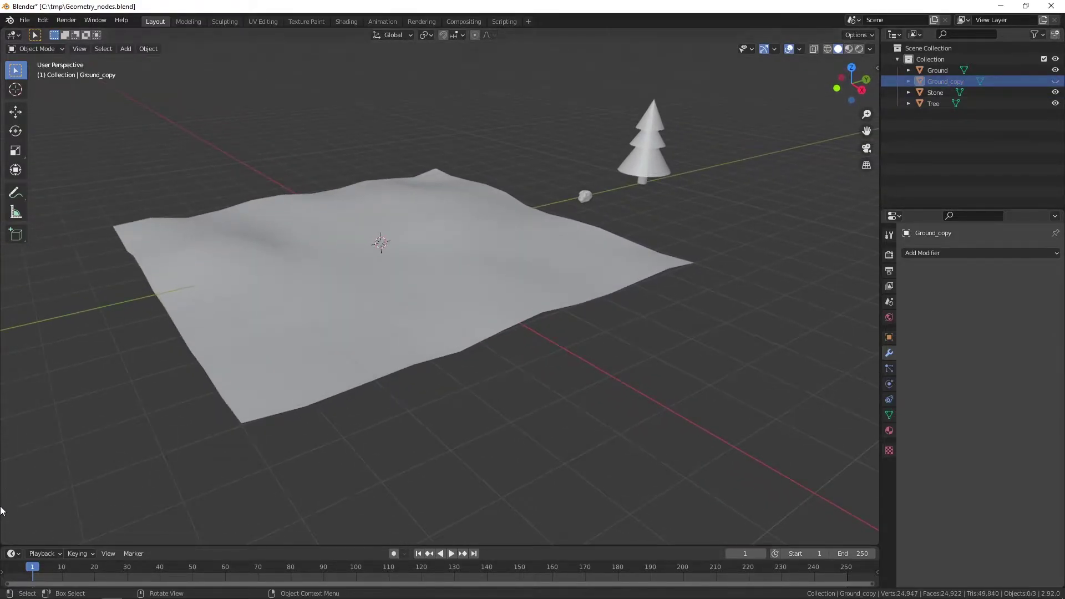
{"action": "left_click_drag", "start_coordinate": [3, 542], "coordinate": [14, 363]}
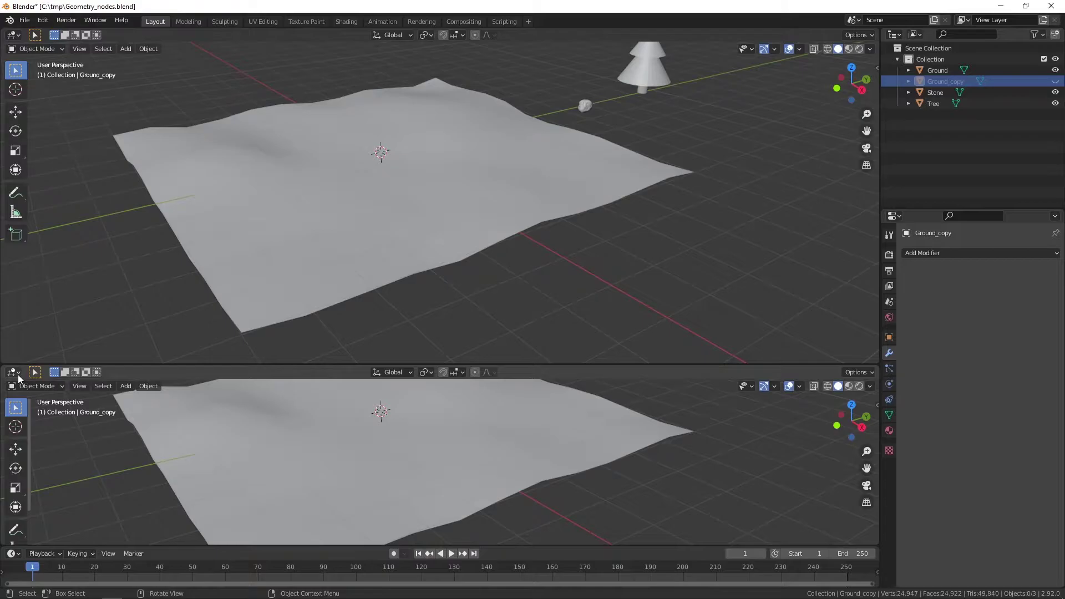
{"action": "left_click", "coordinate": [15, 373]}
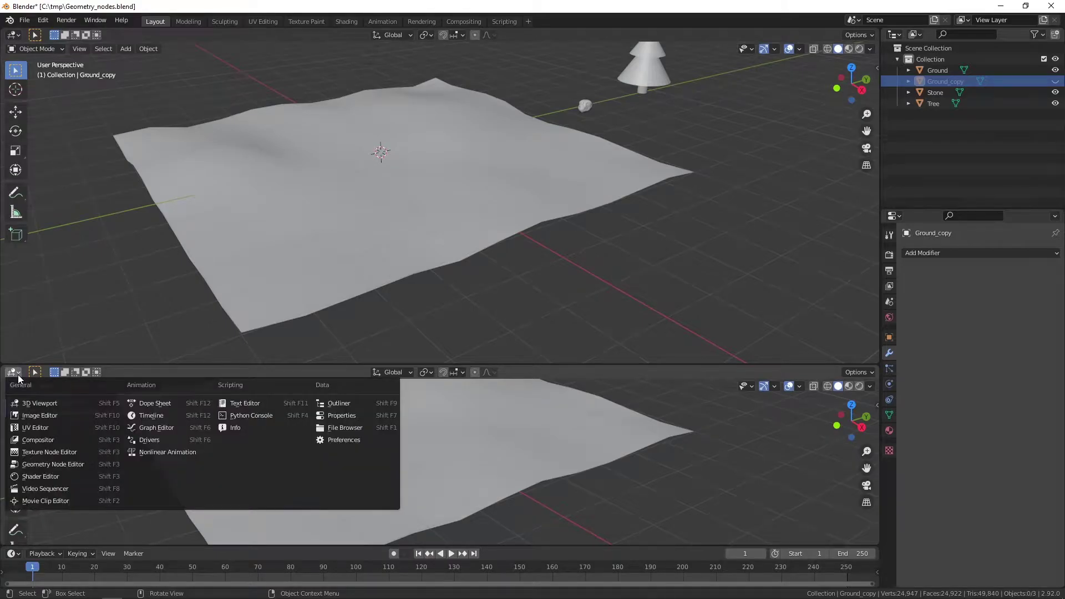
{"action": "left_click", "coordinate": [49, 464]}
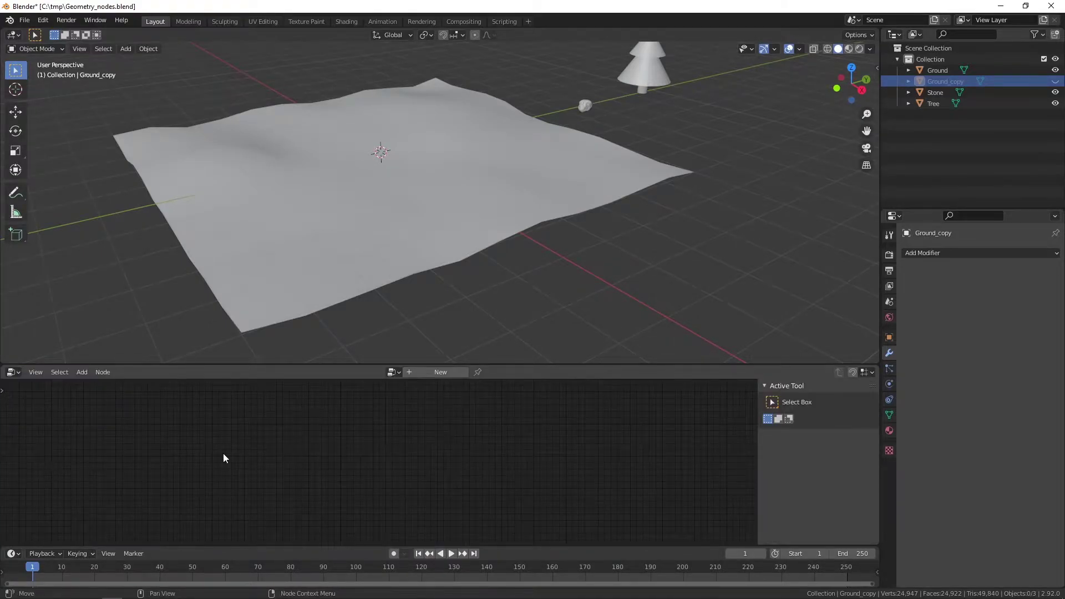
{"action": "left_click_drag", "start_coordinate": [328, 364], "coordinate": [330, 349]}
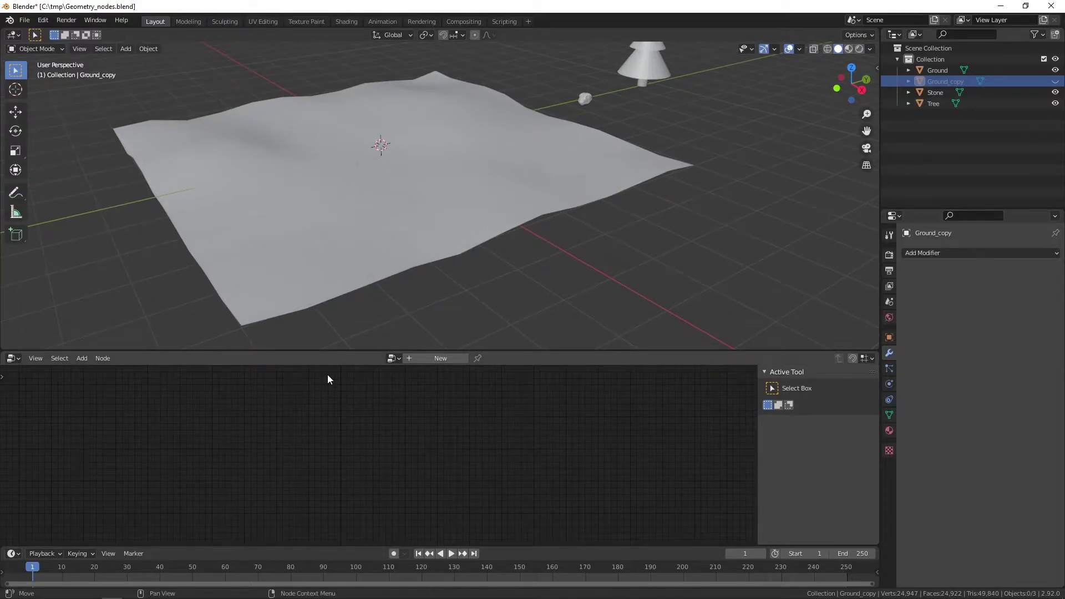
{"action": "left_click", "coordinate": [354, 246]}
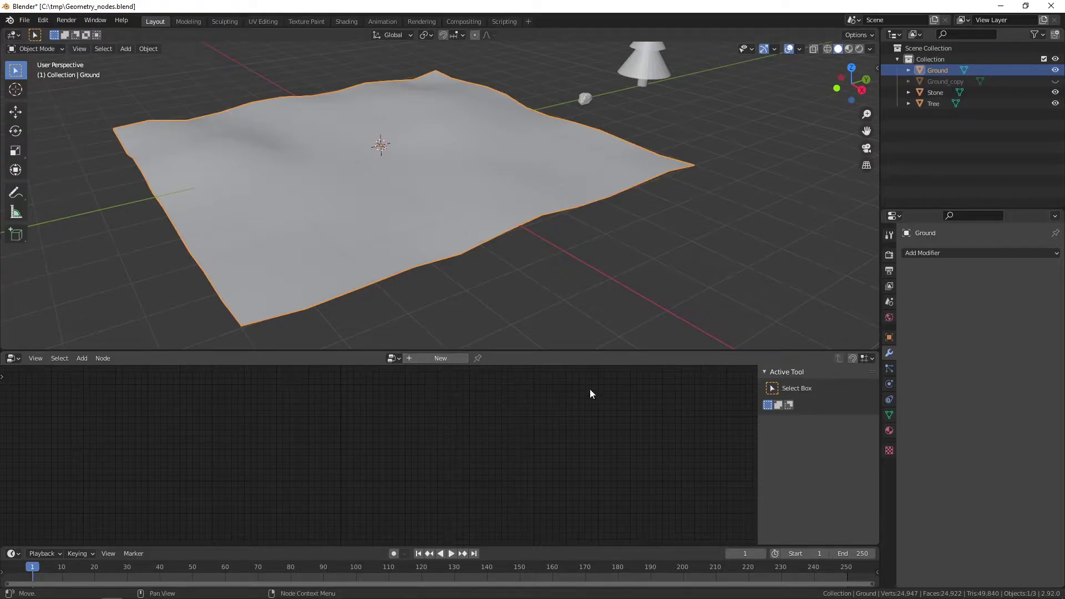
Add a Geometry Nodes modifier to Ground and centre its Group Input and Output nodes.
{"action": "left_click", "coordinate": [956, 252]}
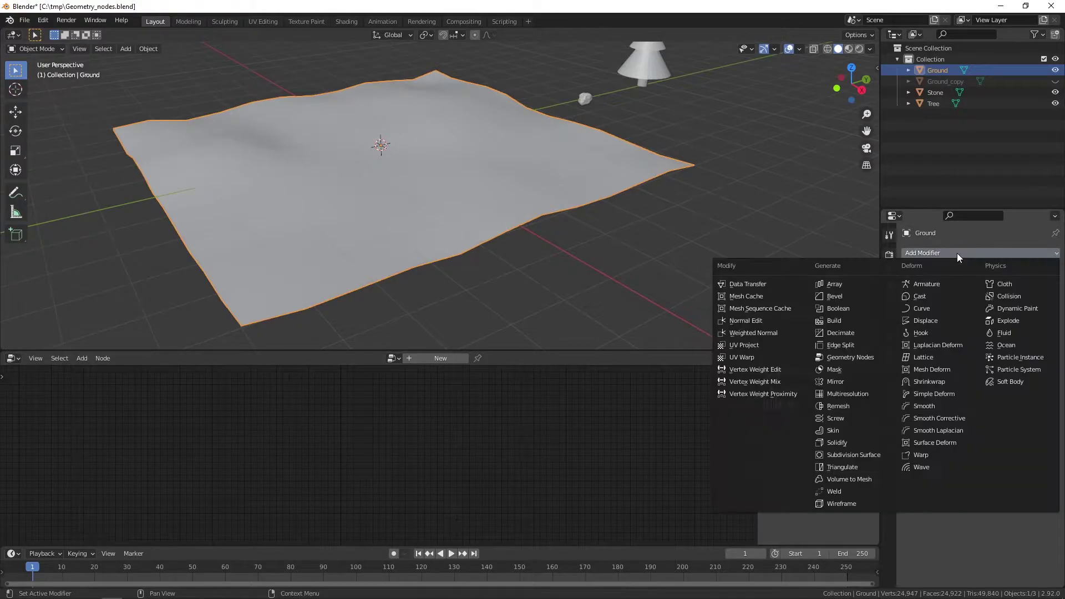
{"action": "left_click", "coordinate": [855, 357]}
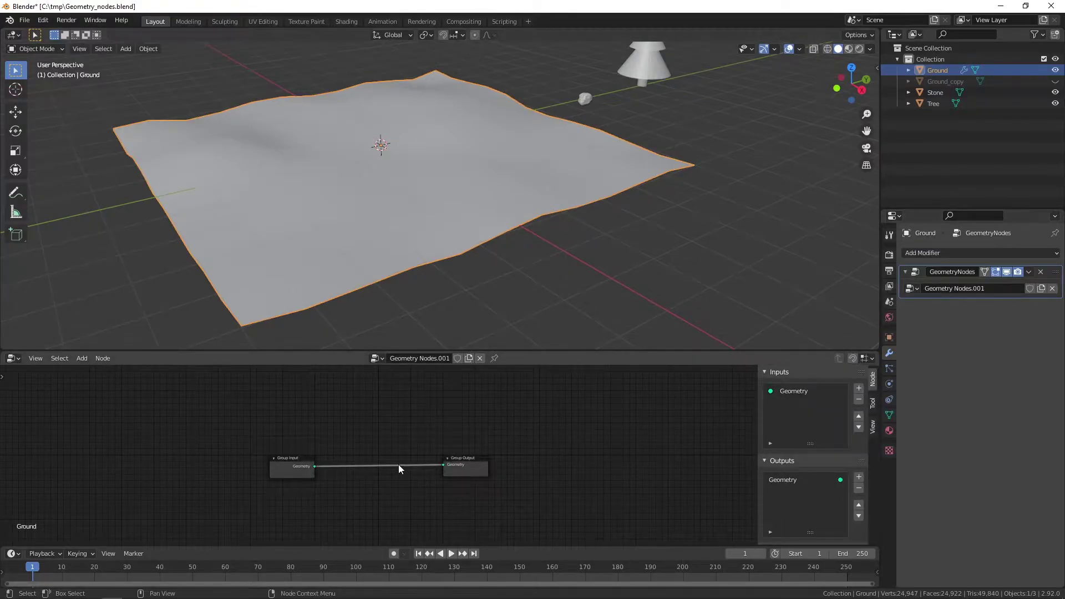
{"action": "scroll", "coordinate": [375, 435], "scroll_direction": "up", "scroll_amount": 1}
{"action": "middle_click_drag", "start_coordinate": [388, 435], "coordinate": [431, 414]}
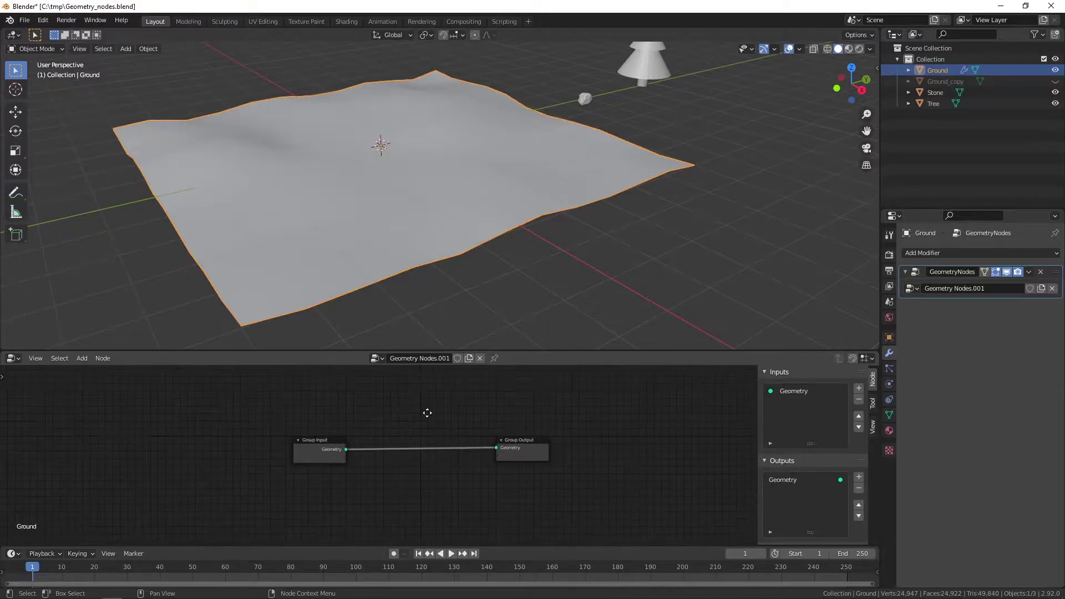
{"action": "scroll", "coordinate": [431, 414], "scroll_direction": "up", "scroll_amount": 1}
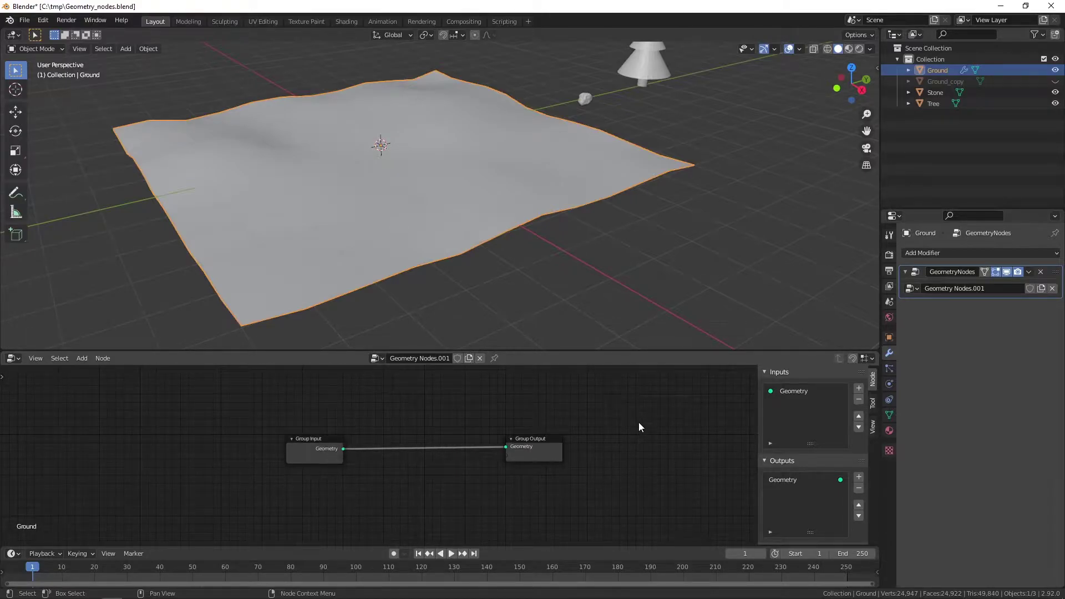
Add a Point Instance node to the node tree.
{"action": "left_click", "coordinate": [84, 359]}
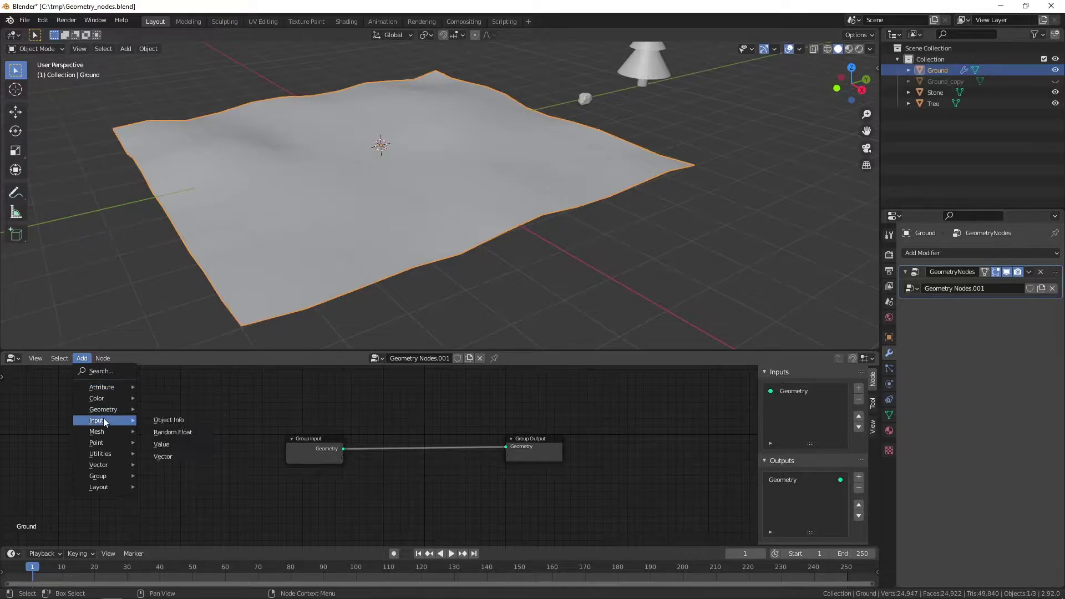
{"action": "mouse_move", "coordinate": [97, 430]}
{"action": "left_click", "coordinate": [254, 411]}
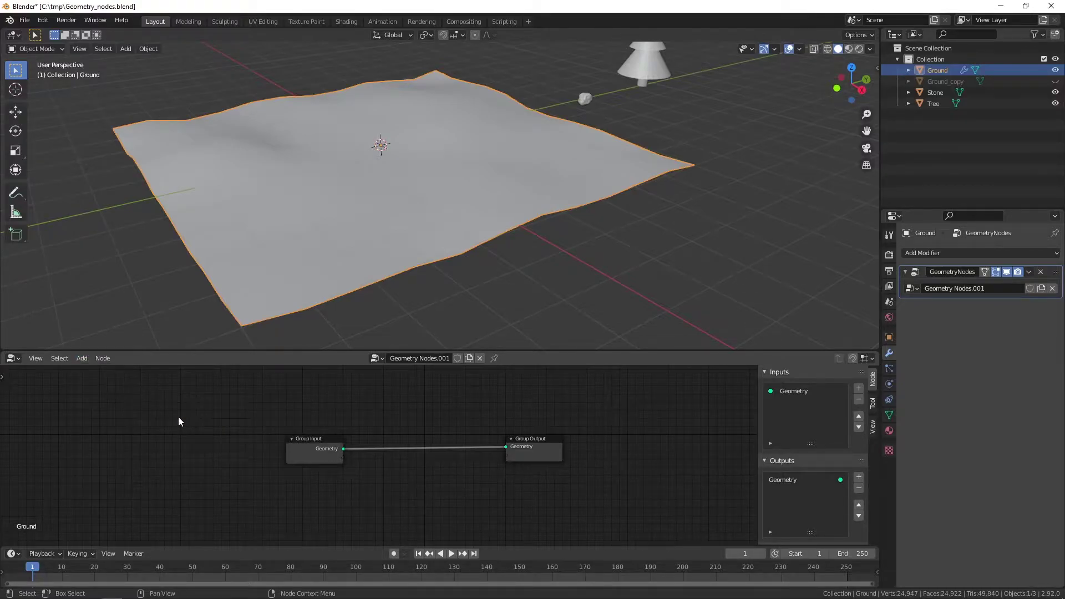
{"action": "key", "text": "shift+a"}
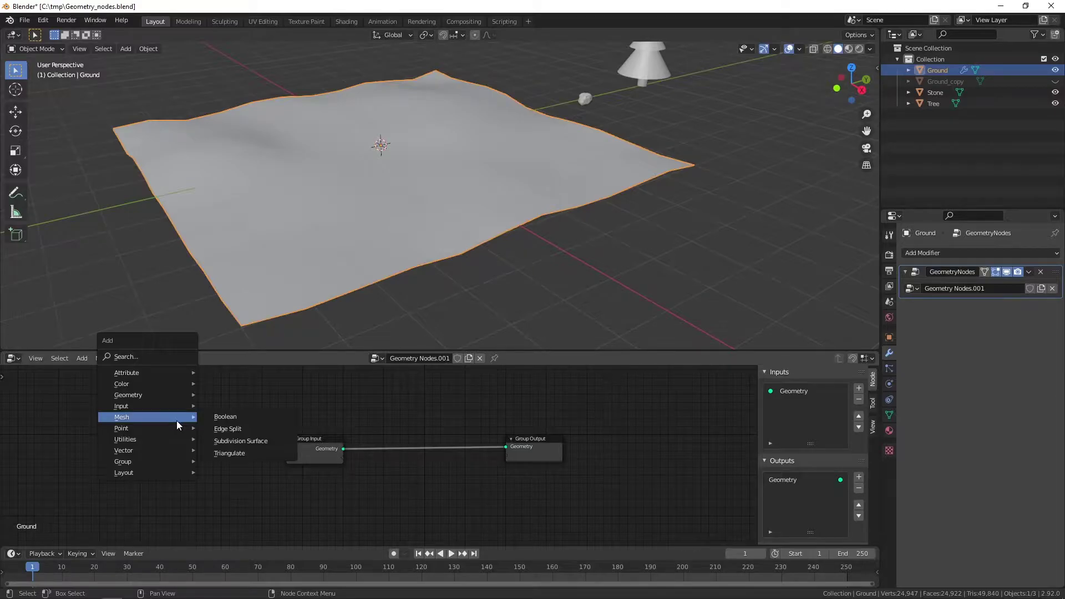
{"action": "mouse_move", "coordinate": [145, 428]}
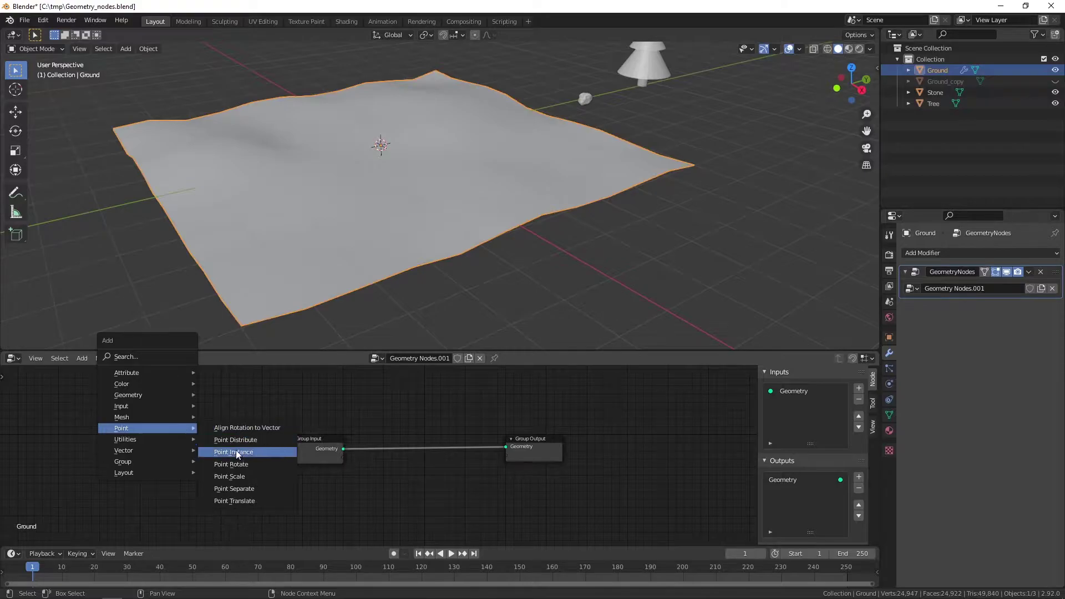
{"action": "left_click", "coordinate": [228, 456]}
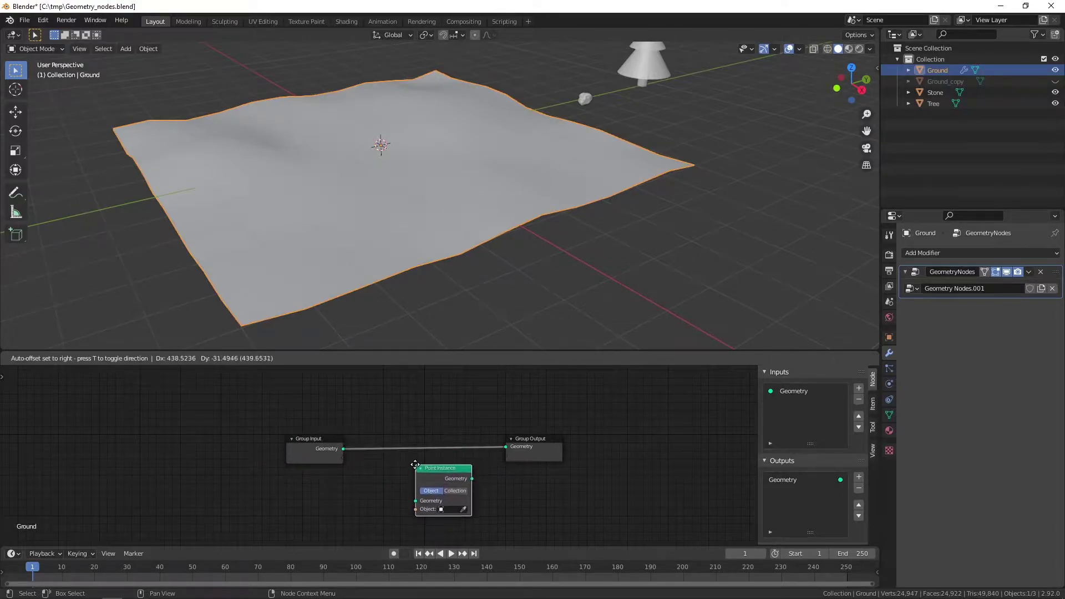
Insert Point Instance between Group Input and Group Output and set its object to Tree.
{"action": "left_click", "coordinate": [421, 428]}
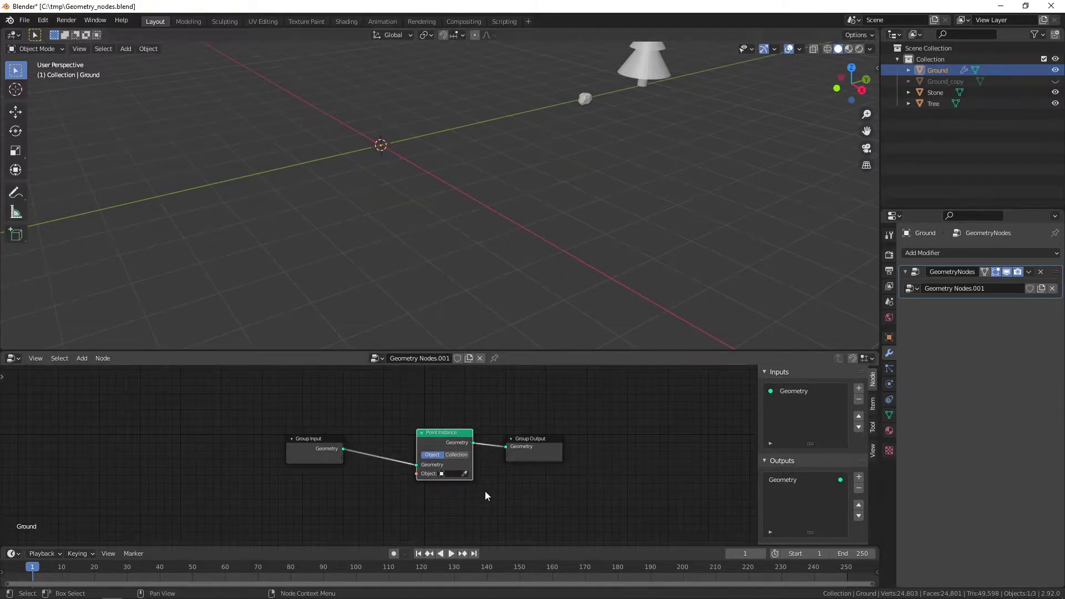
{"action": "scroll", "coordinate": [494, 477], "scroll_direction": "up", "scroll_amount": 1}
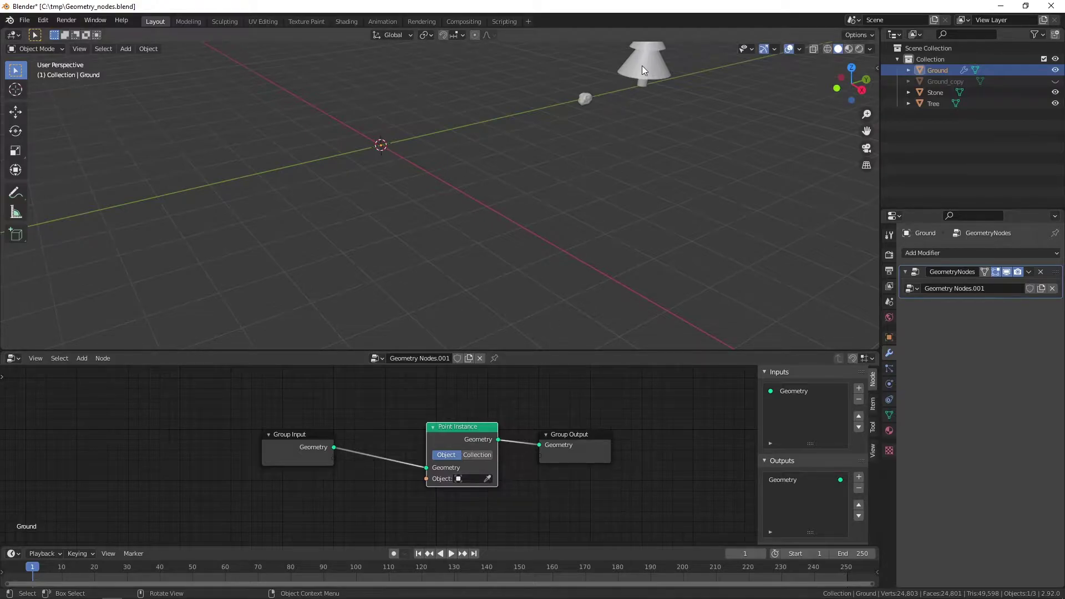
{"action": "left_click", "coordinate": [470, 479]}
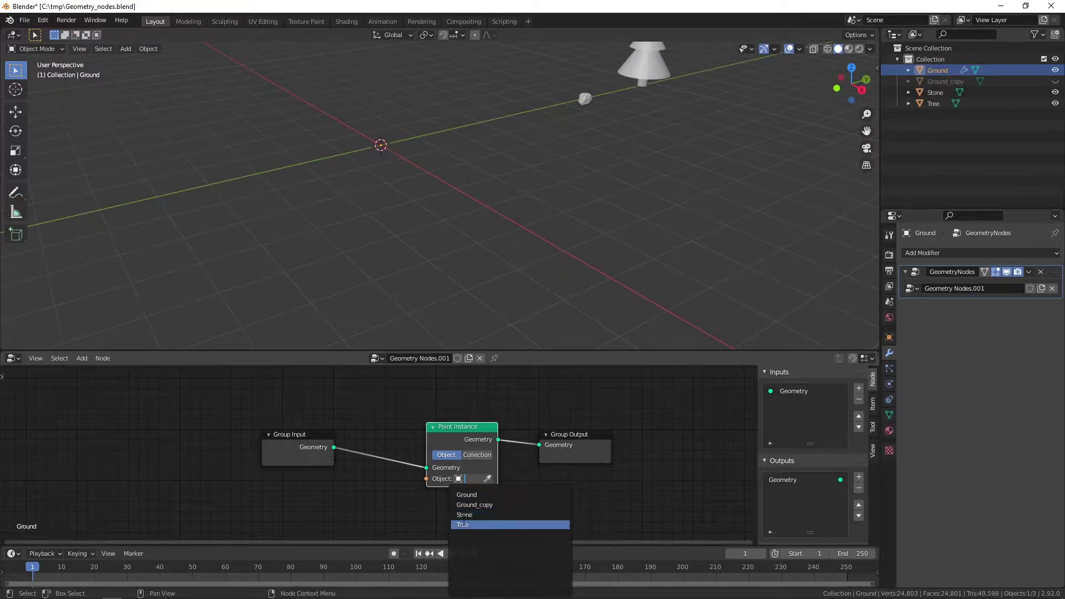
{"action": "left_click", "coordinate": [462, 525]}
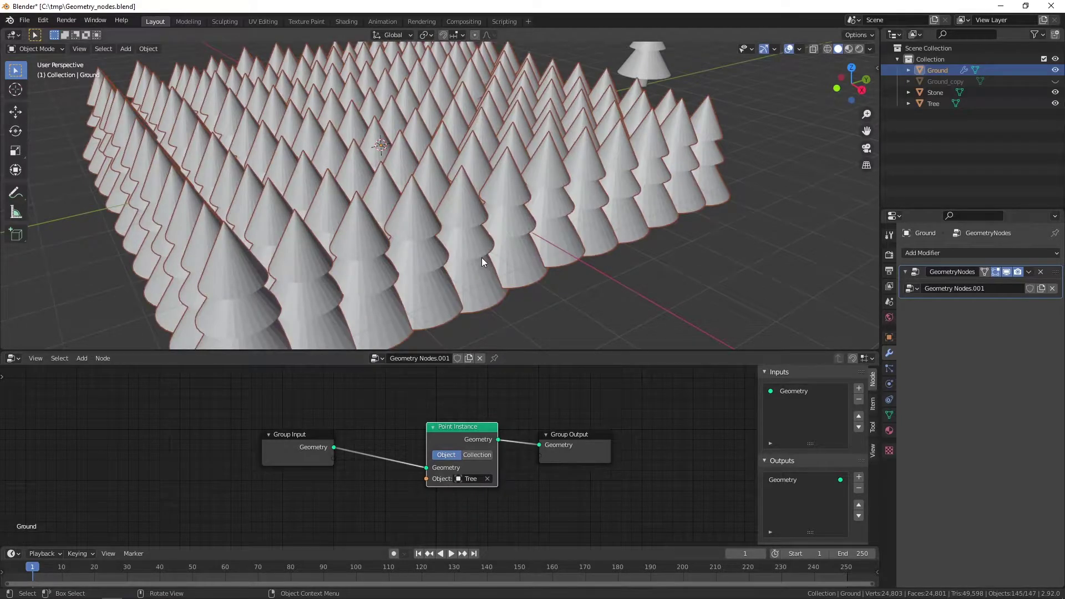
{"action": "scroll", "coordinate": [480, 257], "scroll_direction": "down", "scroll_amount": 3}
{"action": "mouse_move", "coordinate": [538, 231]}
{"action": "middle_mouse_down"}
{"action": "mouse_move", "coordinate": [492, 188]}
{"action": "mouse_move", "coordinate": [482, 222]}
{"action": "middle_mouse_up"}
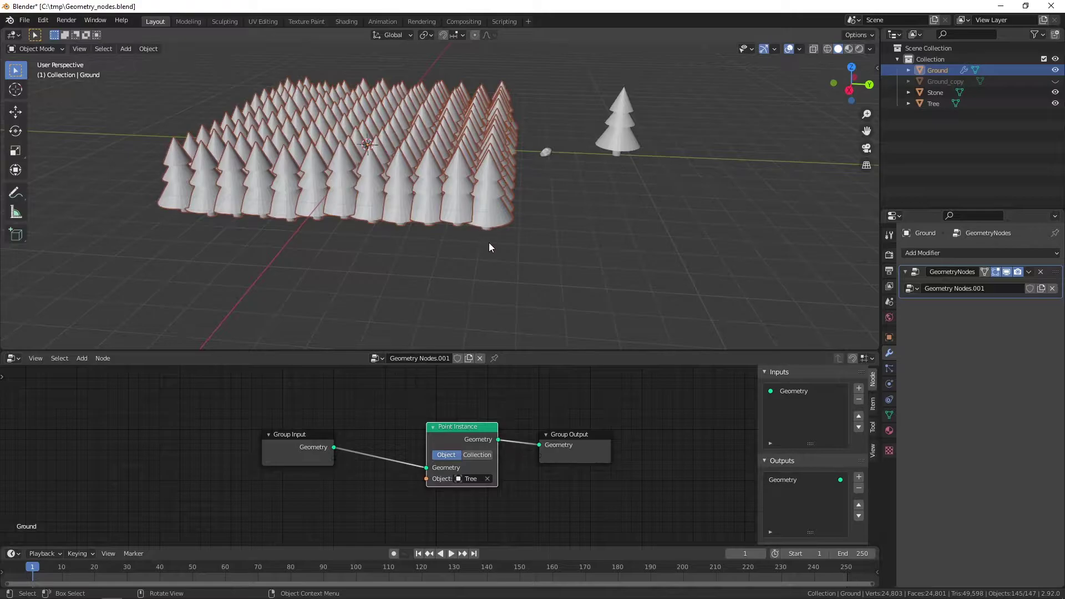
{"action": "mouse_move", "coordinate": [611, 208]}
{"action": "middle_mouse_down"}
{"action": "mouse_move", "coordinate": [566, 204]}
{"action": "mouse_move", "coordinate": [541, 182]}
{"action": "middle_mouse_up"}
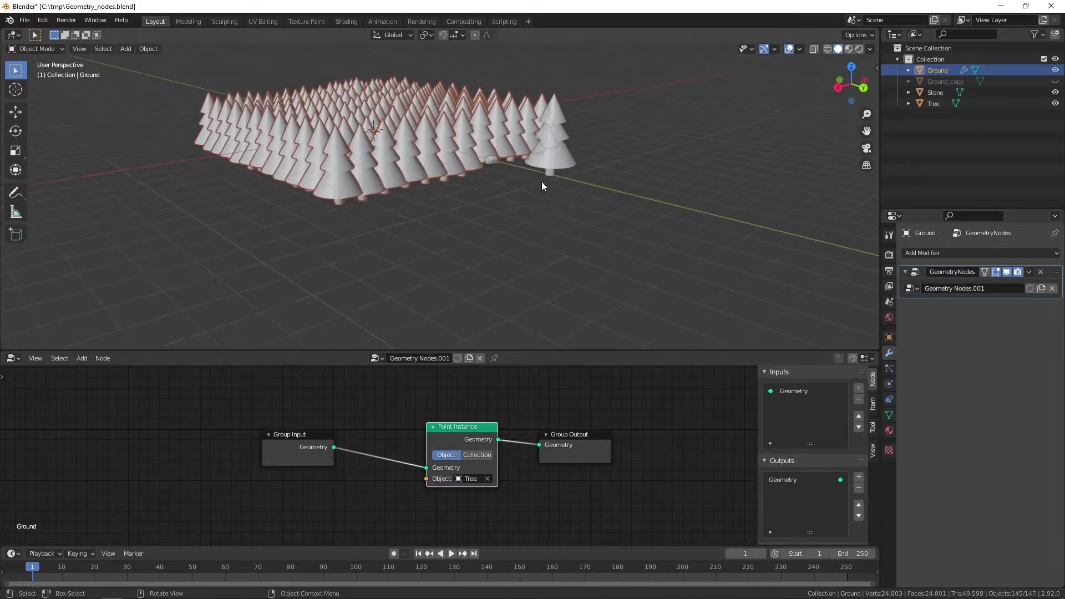
{"action": "middle_click_drag", "start_coordinate": [412, 178], "coordinate": [461, 215]}
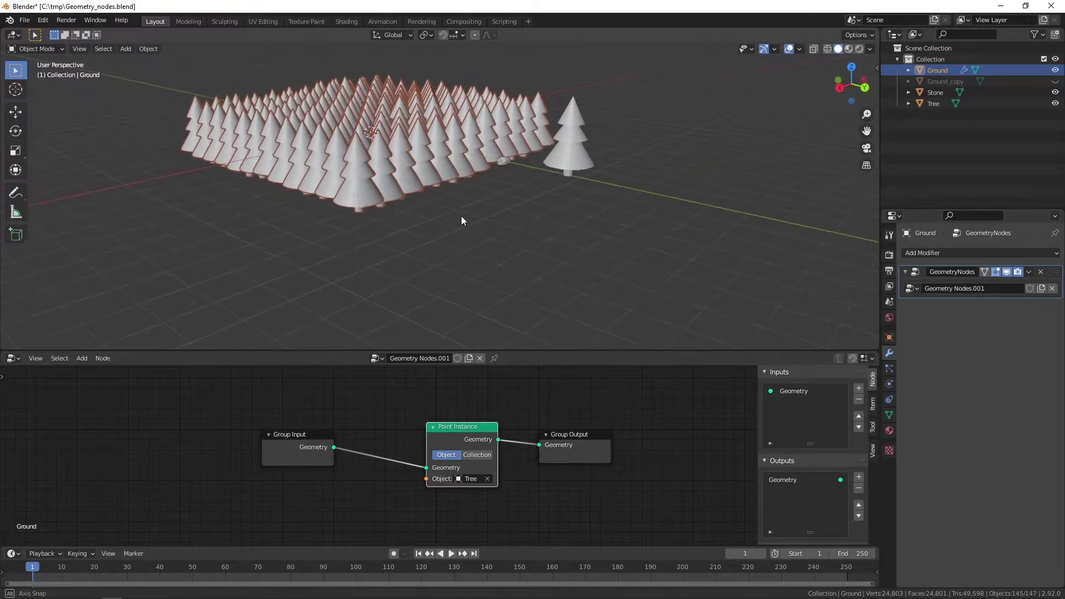
Select Tree and snap the 3D cursor to its trunk's bottom face in Edit Mode.
{"action": "left_click", "coordinate": [573, 151]}
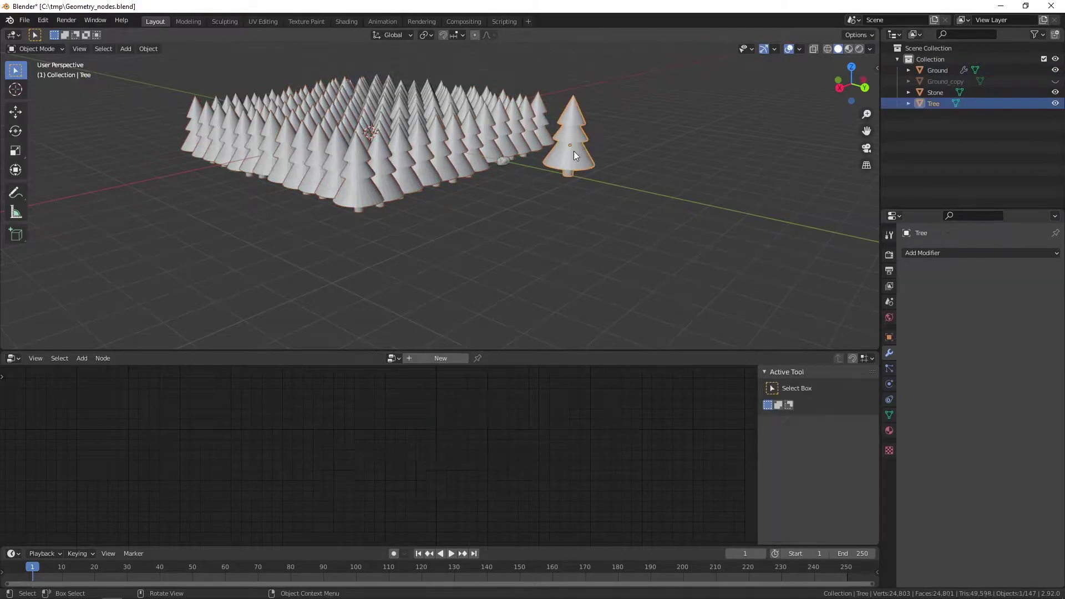
{"action": "scroll", "coordinate": [586, 147], "scroll_direction": "up", "scroll_amount": 3}
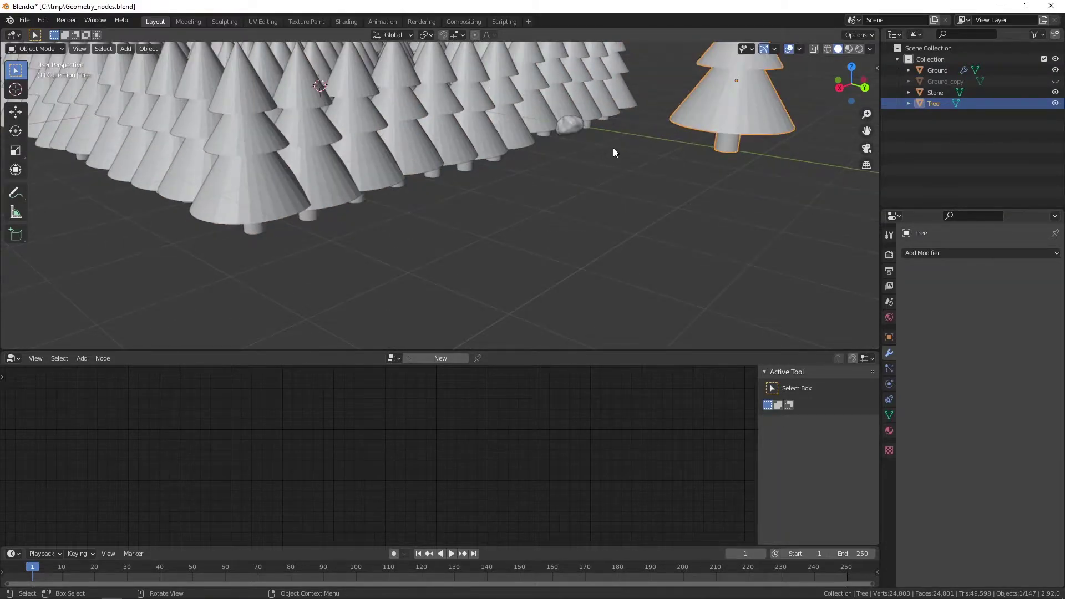
{"action": "mouse_move", "coordinate": [613, 148]}
{"action": "middle_mouse_down", "text": "shift"}
{"action": "mouse_move", "coordinate": [508, 231]}
{"action": "mouse_move", "coordinate": [526, 226]}
{"action": "mouse_move", "coordinate": [548, 208]}
{"action": "mouse_move", "coordinate": [478, 222]}
{"action": "mouse_move", "coordinate": [504, 194]}
{"action": "mouse_move", "coordinate": [492, 205]}
{"action": "mouse_move", "coordinate": [517, 203]}
{"action": "mouse_move", "coordinate": [509, 189]}
{"action": "middle_mouse_up", "text": "shift"}
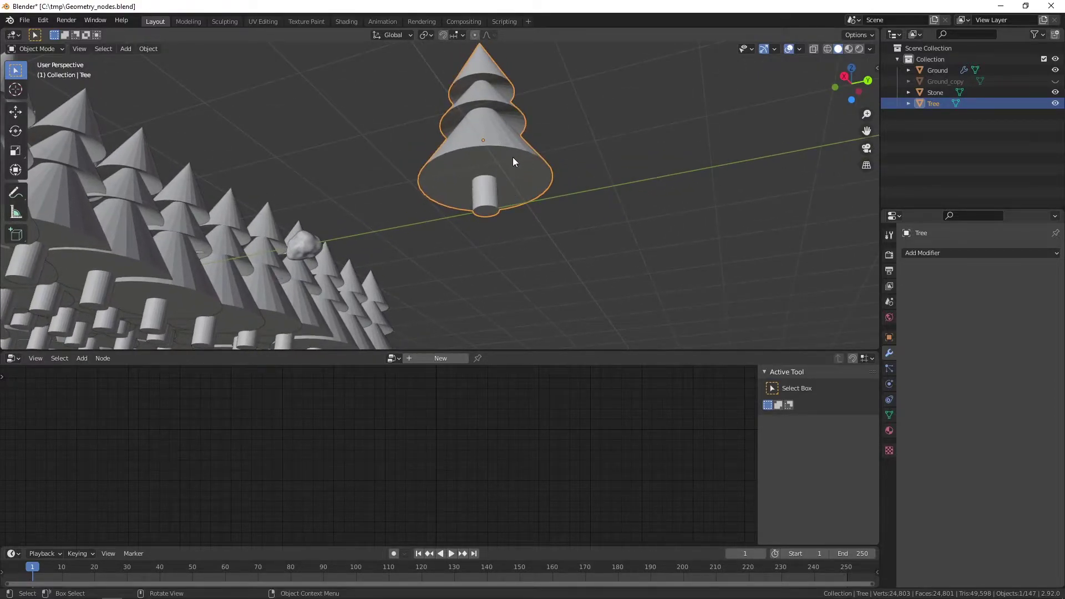
{"action": "key", "text": "Tab"}
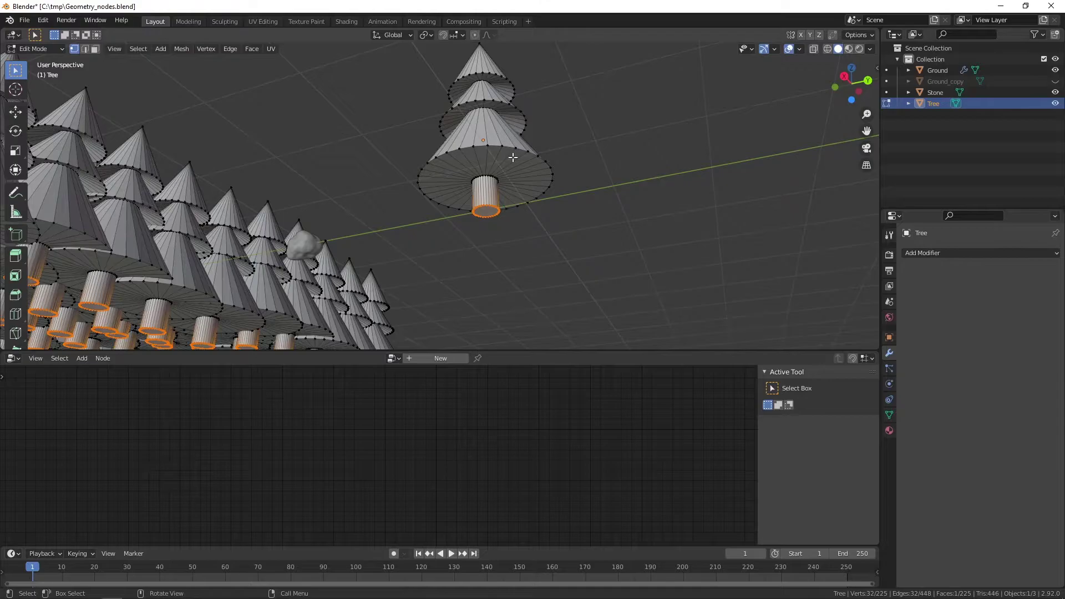
{"action": "key", "text": "3"}
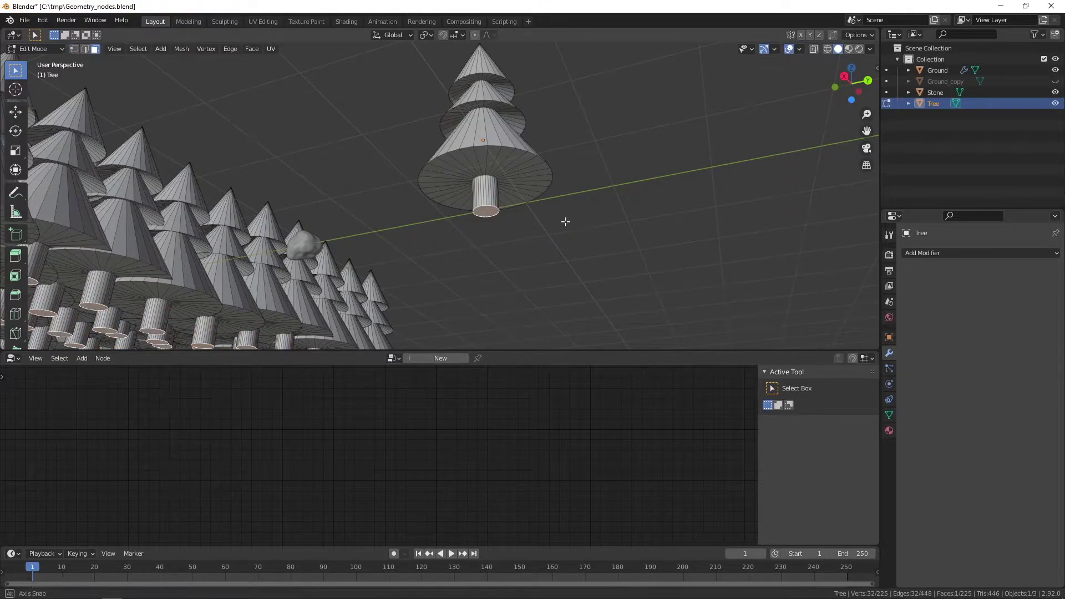
{"action": "middle_click_drag", "start_coordinate": [563, 221], "coordinate": [565, 225]}
{"action": "key", "text": "shift"}
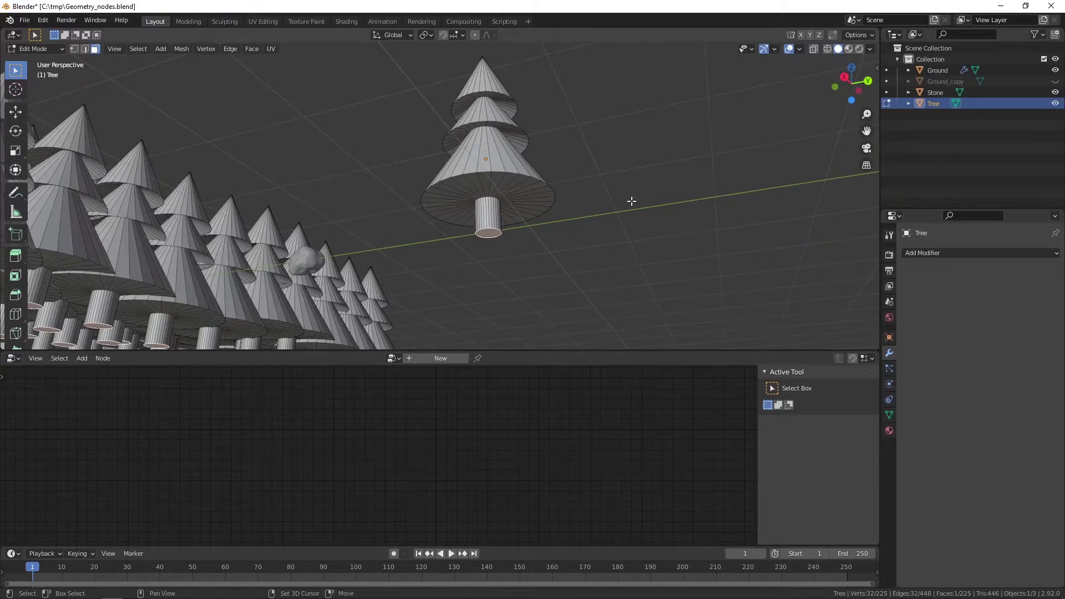
{"action": "key", "text": "shift+s"}
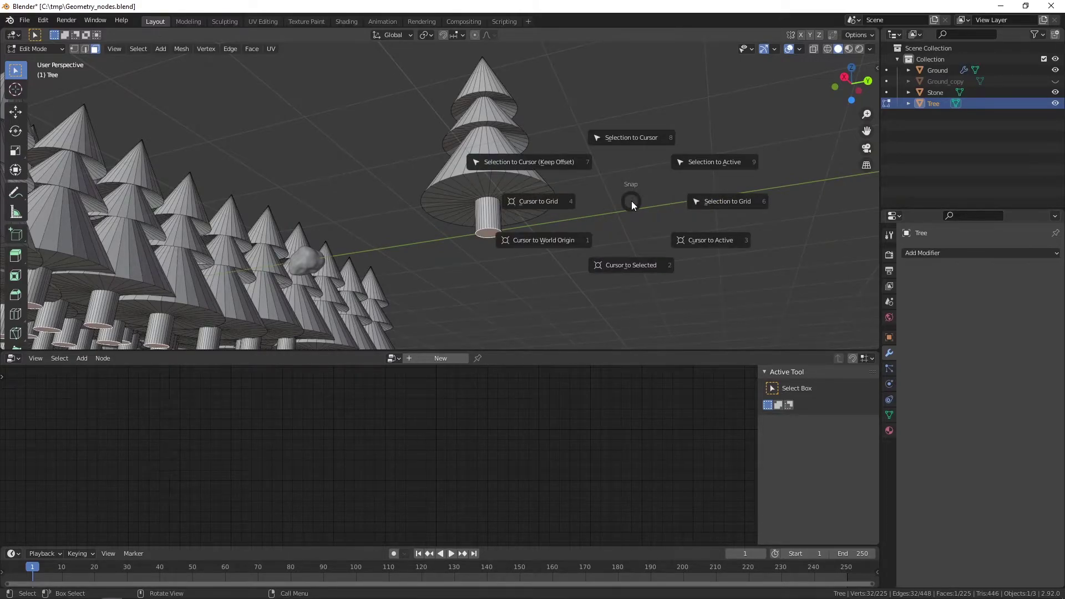
{"action": "left_click", "coordinate": [621, 264]}
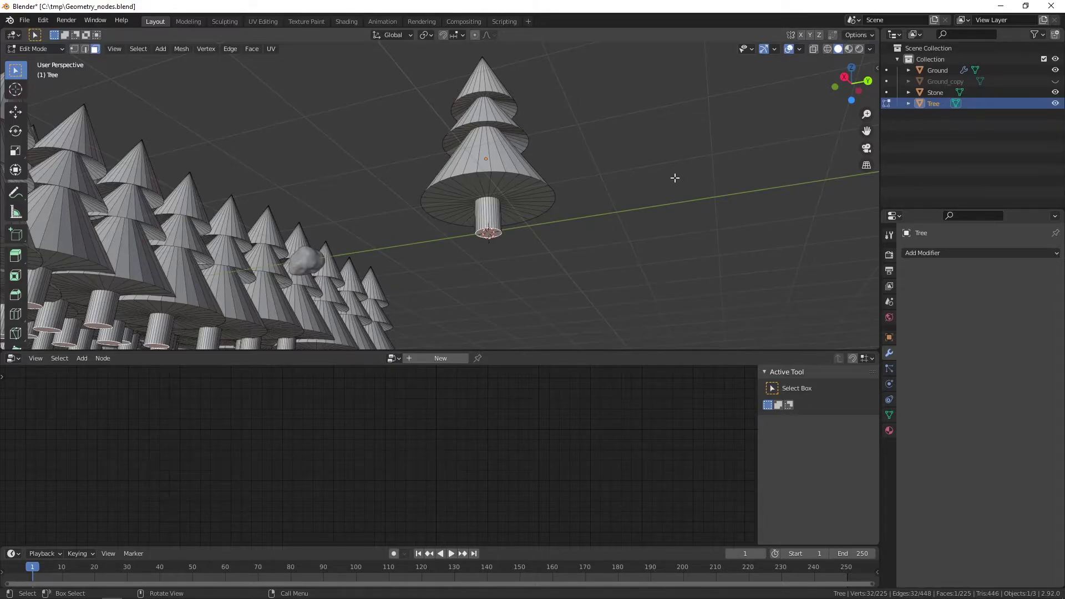
{"action": "key", "text": "Tab"}
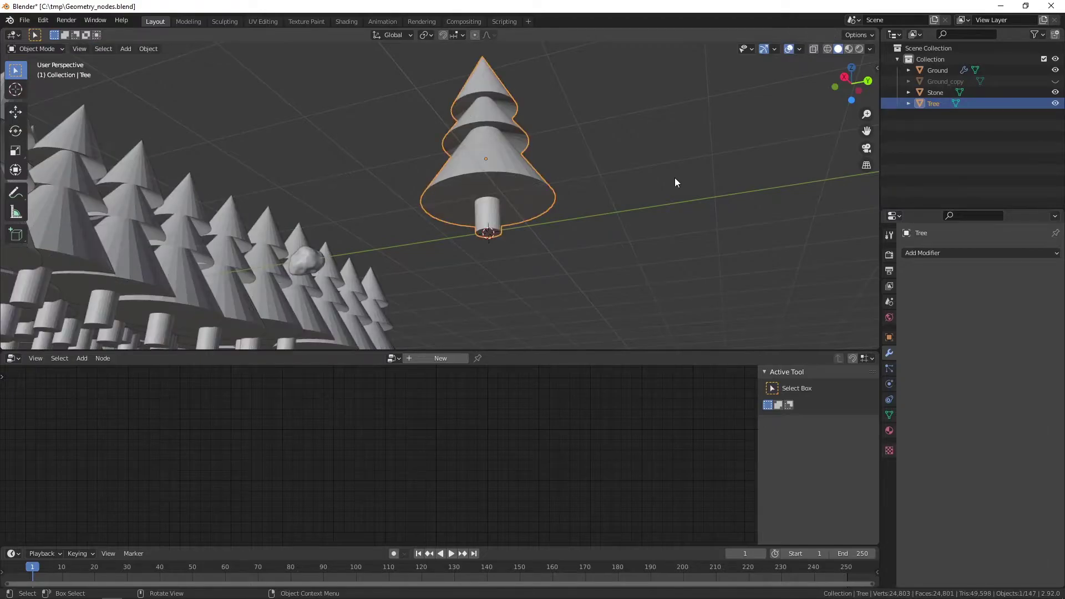
Set the Tree's origin to the 3D cursor at the trunk base.
{"action": "right_click", "coordinate": [510, 163]}
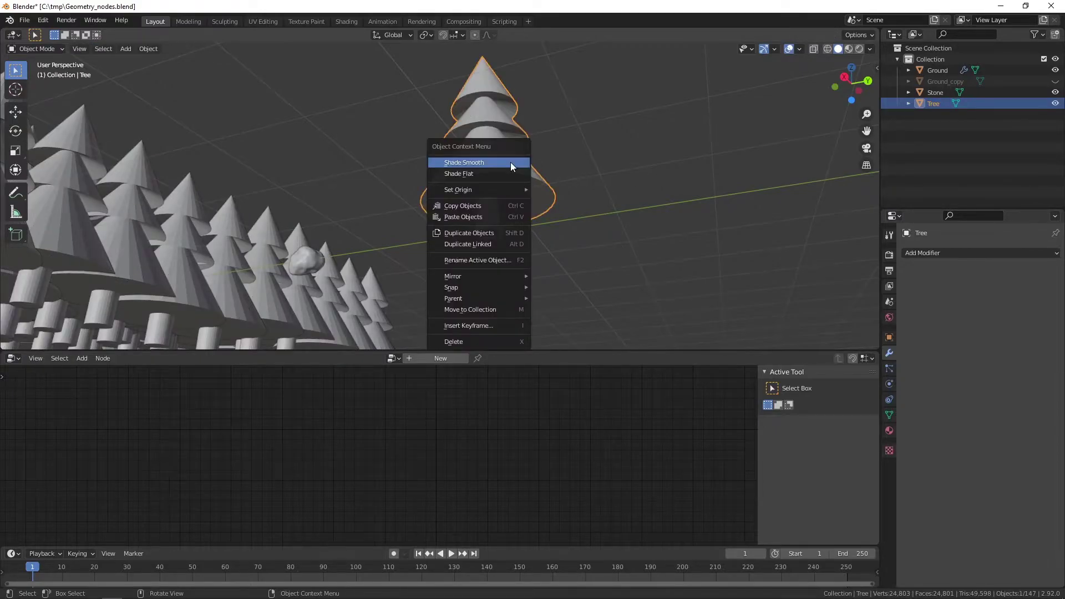
{"action": "mouse_move", "coordinate": [478, 190]}
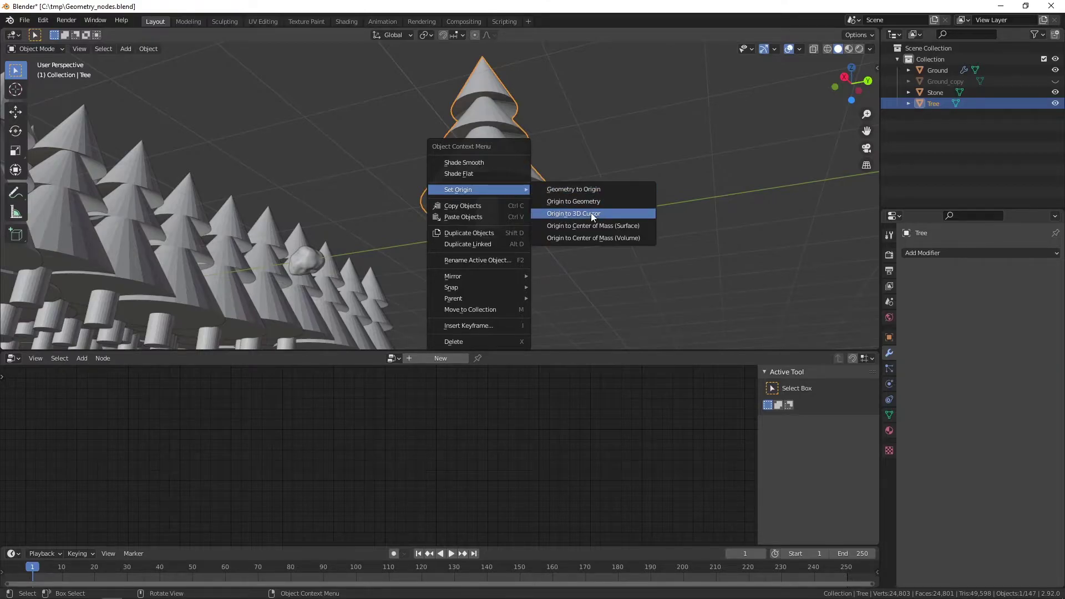
{"action": "left_click", "coordinate": [571, 213]}
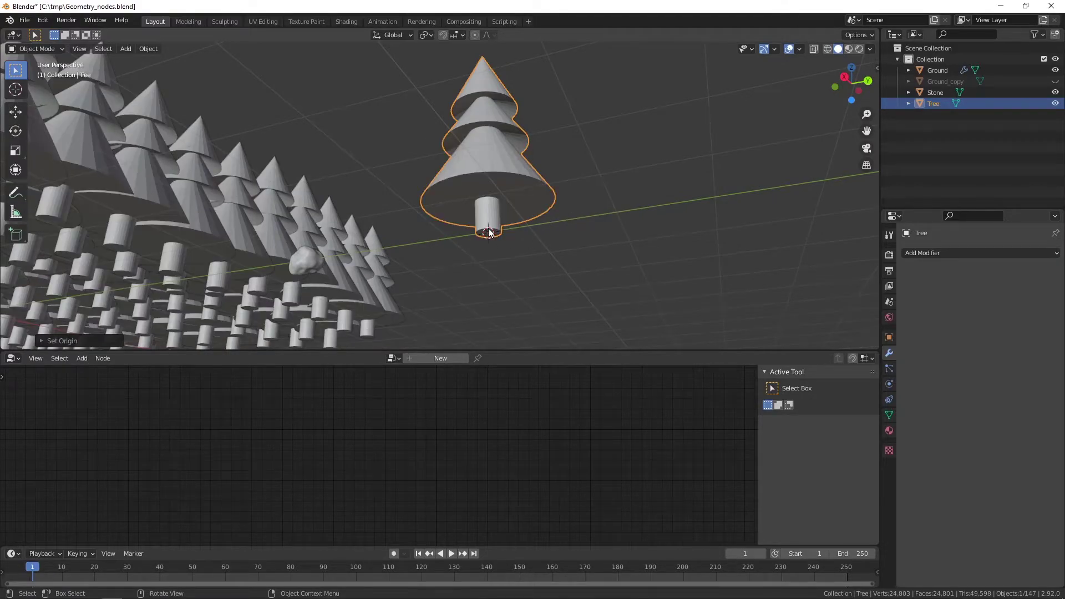
{"action": "mouse_move", "coordinate": [491, 233]}
{"action": "middle_mouse_down"}
{"action": "mouse_move", "coordinate": [409, 204]}
{"action": "mouse_move", "coordinate": [434, 220]}
{"action": "mouse_move", "coordinate": [397, 255]}
{"action": "middle_mouse_up"}
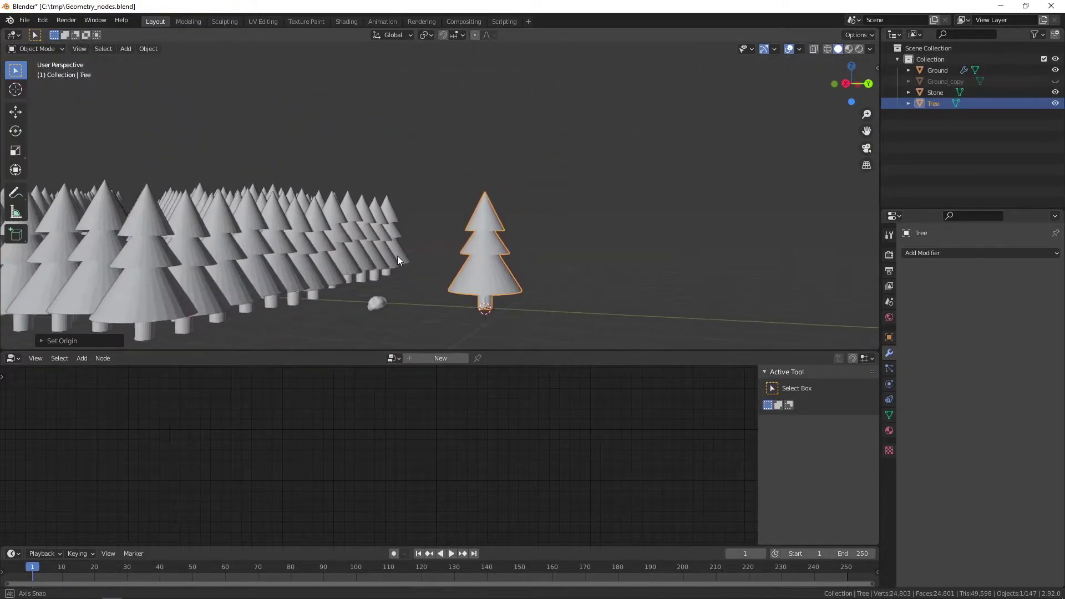
{"action": "mouse_move", "coordinate": [250, 283]}
{"action": "middle_mouse_down"}
{"action": "mouse_move", "coordinate": [405, 261]}
{"action": "mouse_move", "coordinate": [575, 275]}
{"action": "mouse_move", "coordinate": [531, 259]}
{"action": "mouse_move", "coordinate": [499, 276]}
{"action": "mouse_move", "coordinate": [563, 285]}
{"action": "mouse_move", "coordinate": [566, 225]}
{"action": "mouse_move", "coordinate": [566, 244]}
{"action": "middle_mouse_up"}
Deselect the Tree and snap the 3D cursor back to the world origin.
{"action": "left_click", "coordinate": [574, 275]}
{"action": "scroll", "coordinate": [592, 290], "scroll_direction": "up", "scroll_amount": 1}
{"action": "key", "text": "shift+s"}
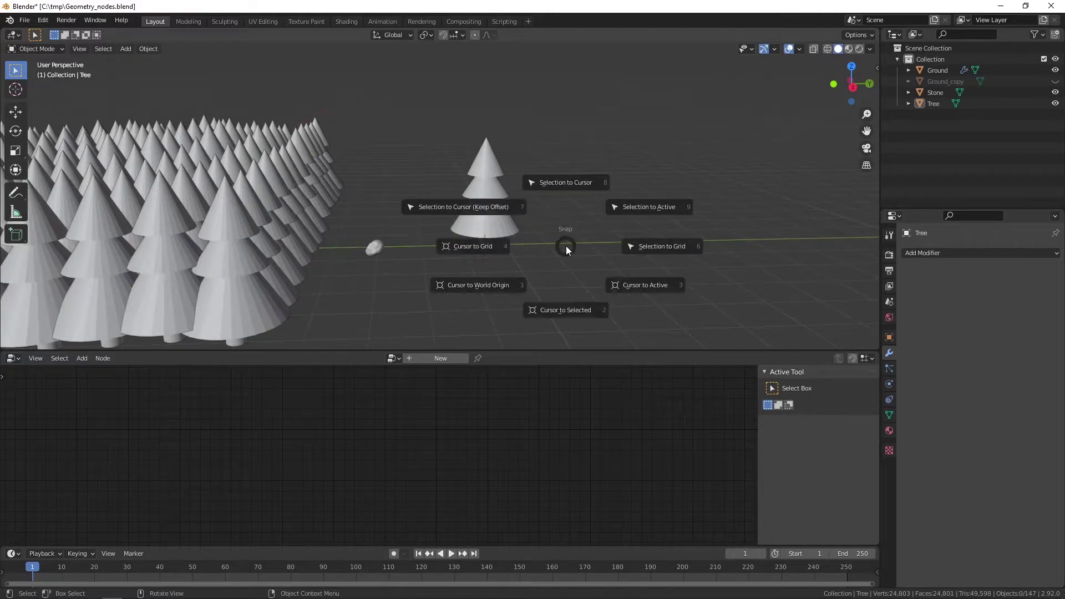
{"action": "left_click", "coordinate": [494, 287]}
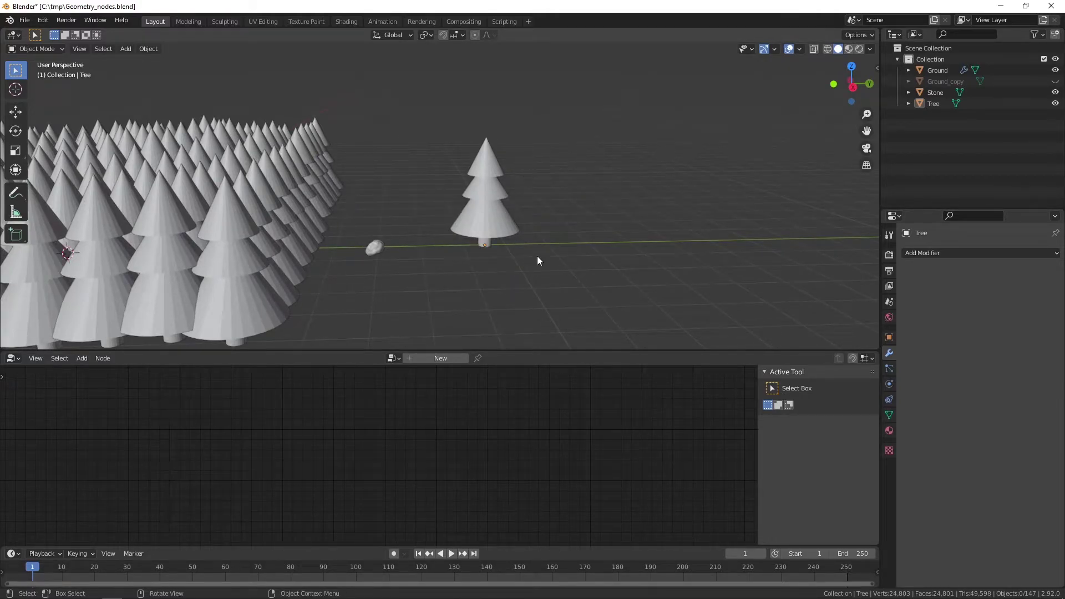
{"action": "middle_click_drag", "start_coordinate": [536, 255], "coordinate": [398, 258]}
Select the Stone object, then the Tree object, and orbit closer to the instances.
{"action": "left_click", "coordinate": [379, 248]}
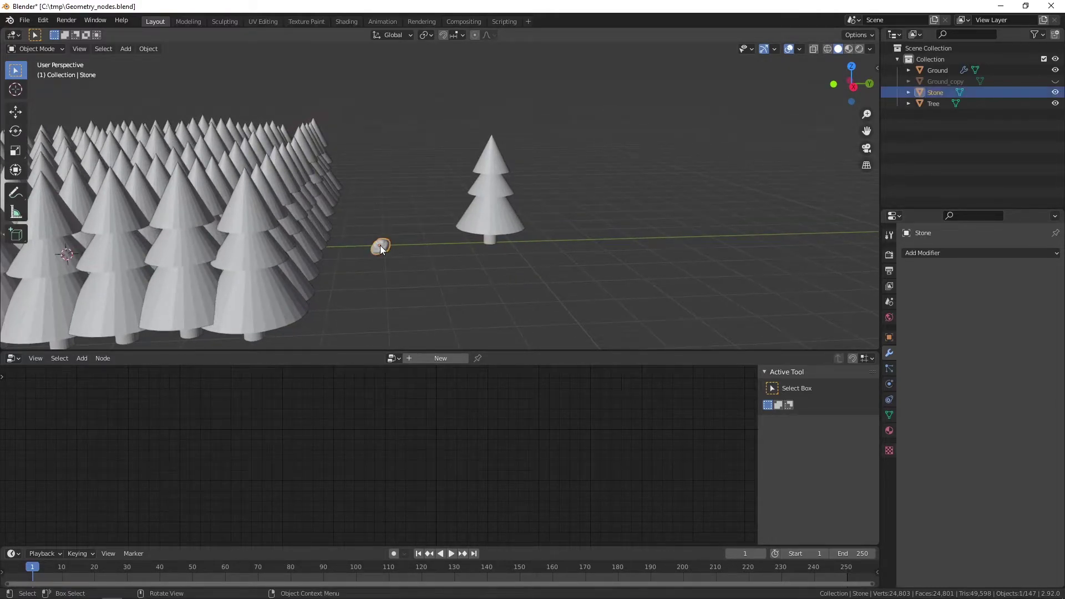
{"action": "scroll", "coordinate": [381, 245], "scroll_direction": "up", "scroll_amount": 3}
{"action": "scroll", "coordinate": [371, 278], "scroll_direction": "up", "scroll_amount": 2}
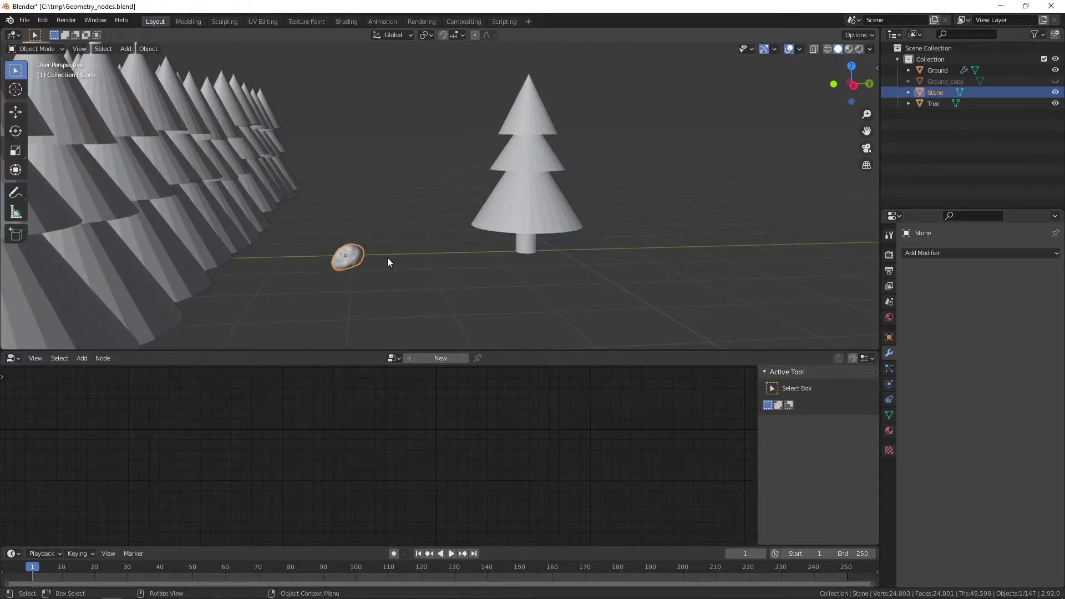
{"action": "scroll", "coordinate": [393, 256], "scroll_direction": "down", "scroll_amount": 2}
{"action": "left_click", "coordinate": [515, 204]}
{"action": "scroll", "coordinate": [443, 233], "scroll_direction": "down", "scroll_amount": 2}
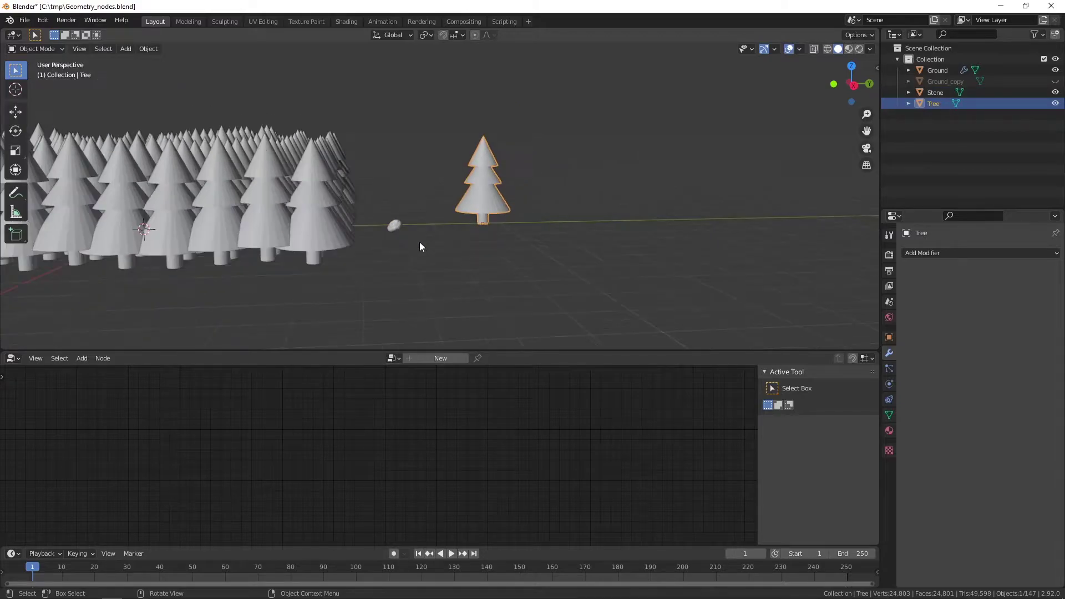
{"action": "middle_click_drag", "start_coordinate": [420, 247], "coordinate": [446, 248]}
Make Ground active and turn Ground_copy's visibility back on, viewing the trees from below.
{"action": "left_click", "coordinate": [416, 271]}
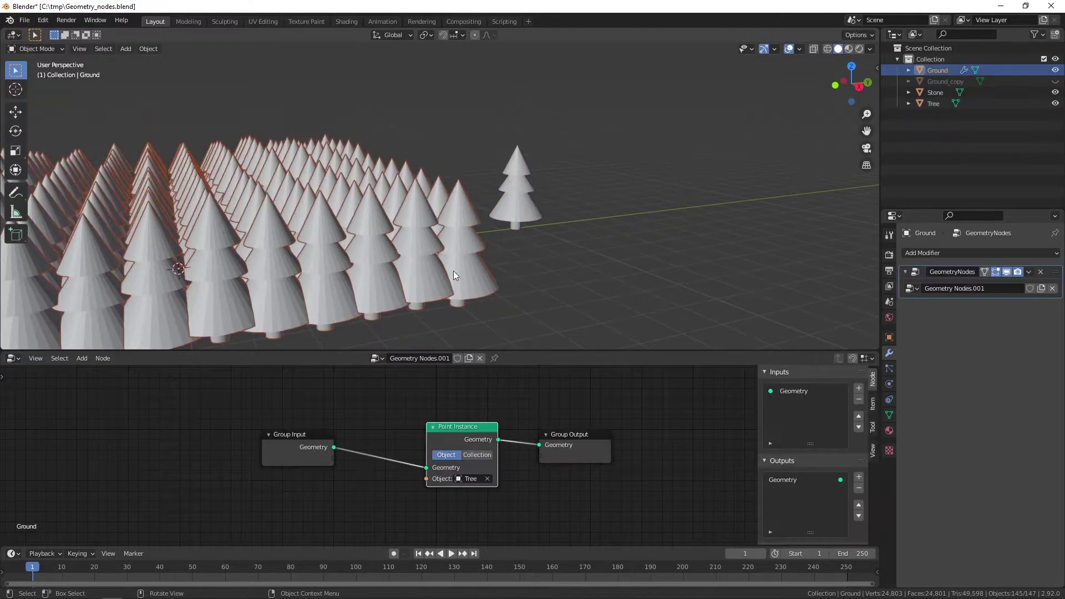
{"action": "scroll", "coordinate": [488, 272], "scroll_direction": "down", "scroll_amount": 3}
{"action": "mouse_move", "coordinate": [511, 269]}
{"action": "middle_mouse_down"}
{"action": "mouse_move", "coordinate": [580, 214]}
{"action": "mouse_move", "coordinate": [564, 234]}
{"action": "middle_mouse_up"}
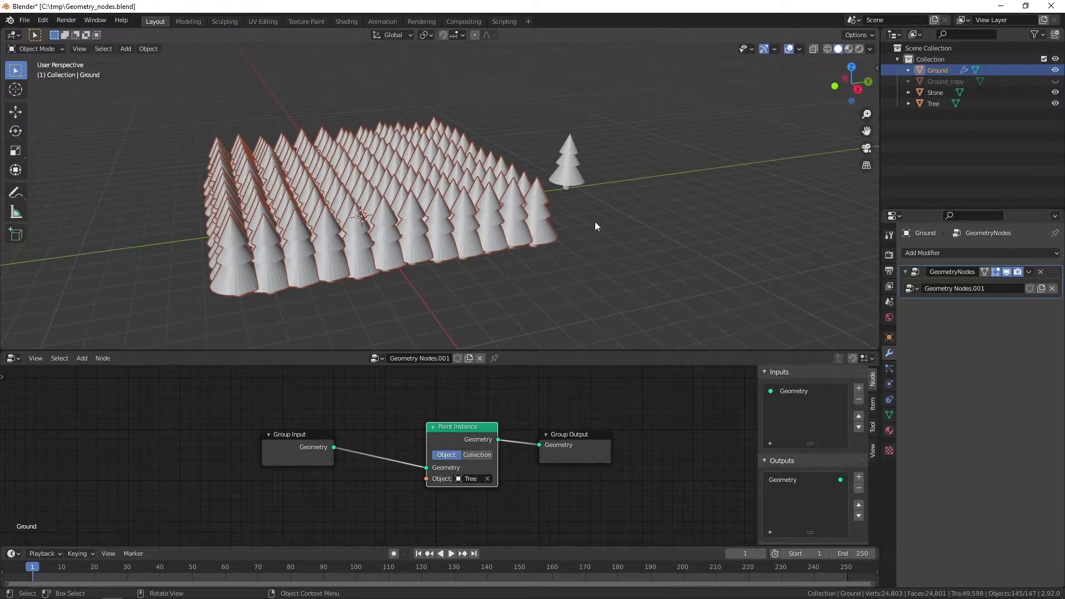
{"action": "left_click", "coordinate": [1055, 81]}
{"action": "mouse_move", "coordinate": [564, 260]}
{"action": "middle_mouse_down"}
{"action": "mouse_move", "coordinate": [565, 213]}
{"action": "mouse_move", "coordinate": [612, 184]}
{"action": "mouse_move", "coordinate": [533, 178]}
{"action": "mouse_move", "coordinate": [582, 215]}
{"action": "mouse_move", "coordinate": [570, 250]}
{"action": "mouse_move", "coordinate": [521, 236]}
{"action": "mouse_move", "coordinate": [524, 222]}
{"action": "mouse_move", "coordinate": [509, 241]}
{"action": "mouse_move", "coordinate": [488, 222]}
{"action": "middle_mouse_up"}
{"action": "scroll", "coordinate": [215, 434], "scroll_direction": "down", "scroll_amount": 2}
{"action": "scroll", "coordinate": [215, 434], "scroll_direction": "down", "scroll_amount": 2}
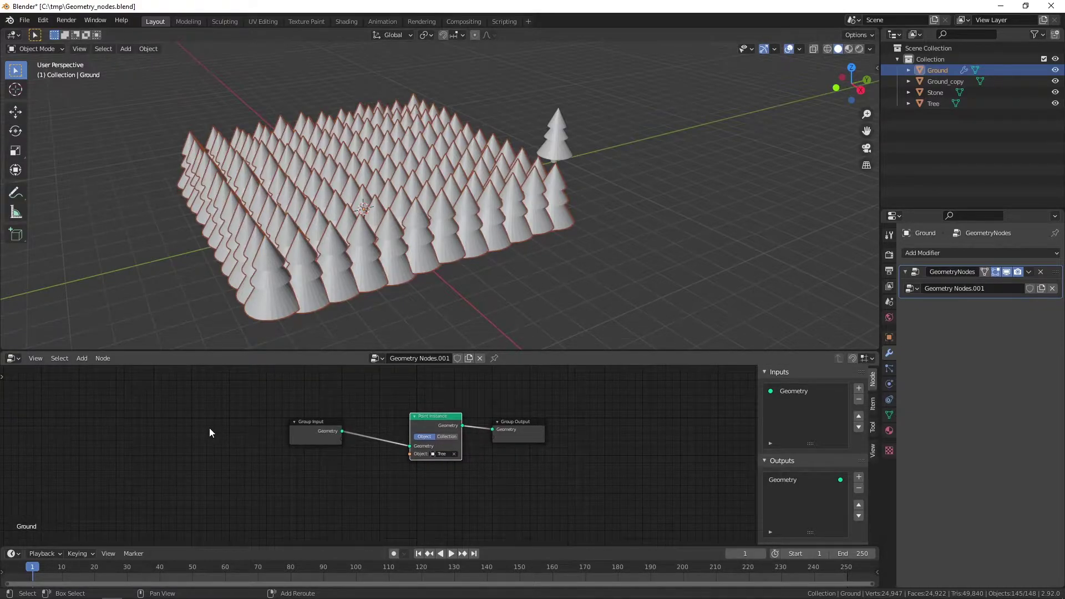
Insert a Point Distribute node before Point Instance and lower Density Max to 0.1.
{"action": "key", "text": "shift+a"}
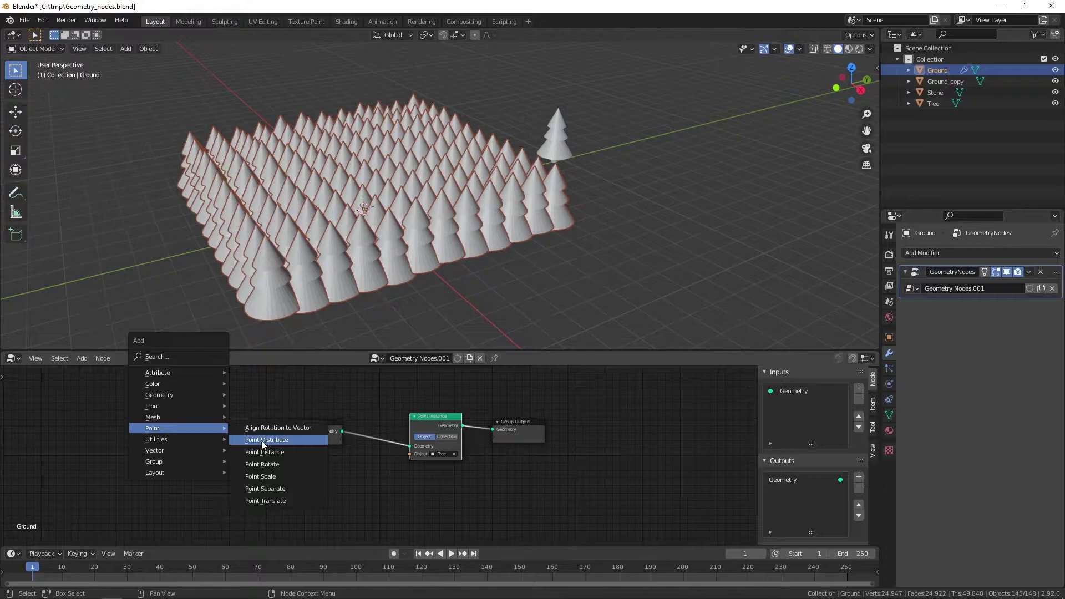
{"action": "left_click", "coordinate": [267, 440]}
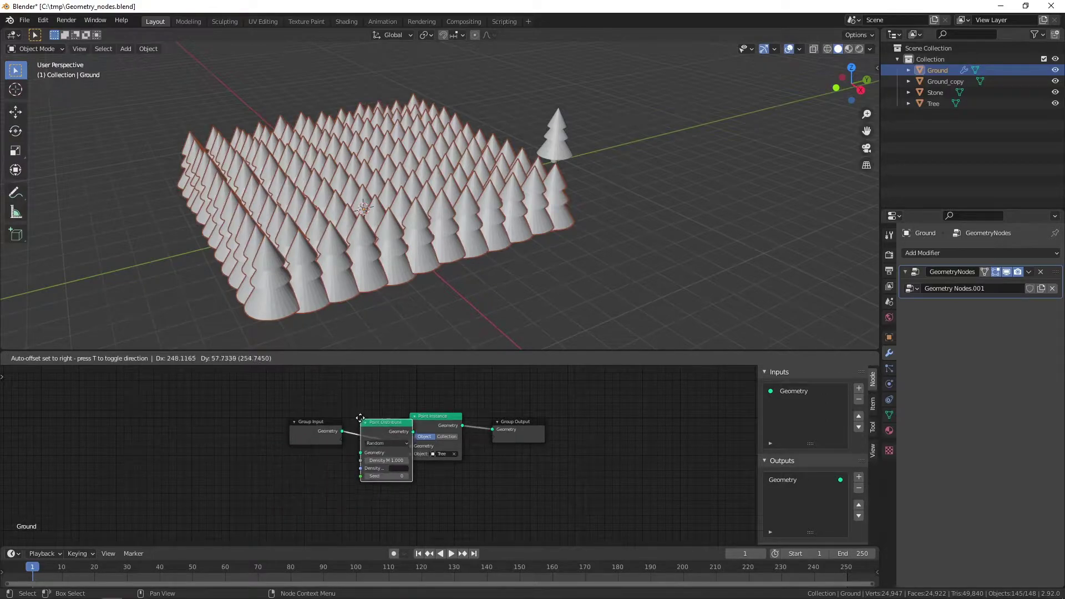
{"action": "left_click", "coordinate": [355, 417]}
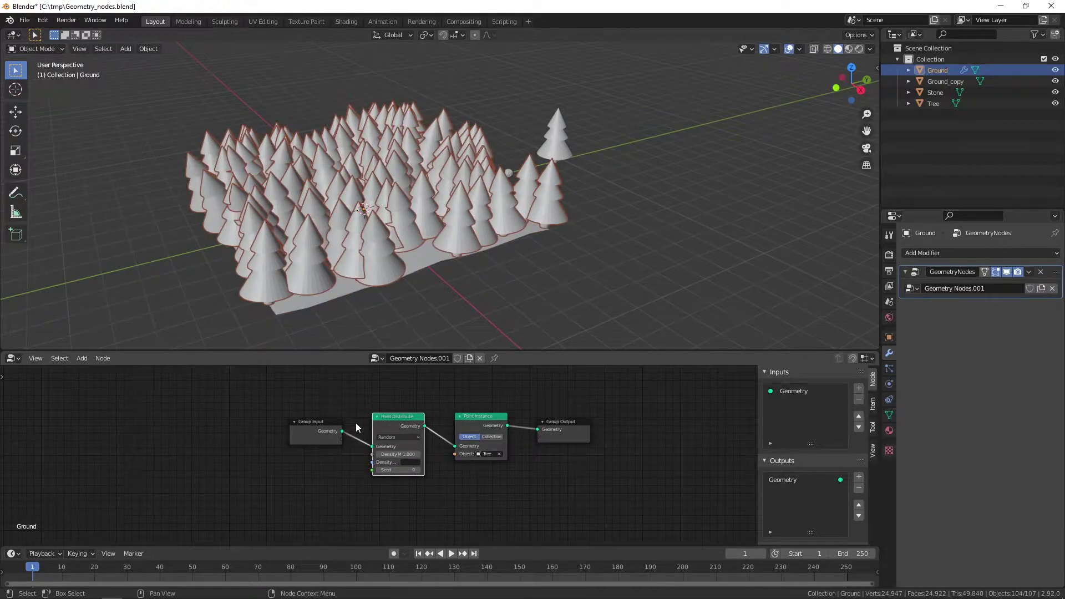
{"action": "middle_click_drag", "start_coordinate": [420, 275], "coordinate": [444, 260]}
{"action": "scroll", "coordinate": [381, 436], "scroll_direction": "up", "scroll_amount": 1}
{"action": "scroll", "coordinate": [379, 443], "scroll_direction": "up", "scroll_amount": 1}
{"action": "scroll", "coordinate": [379, 443], "scroll_direction": "up", "scroll_amount": 1}
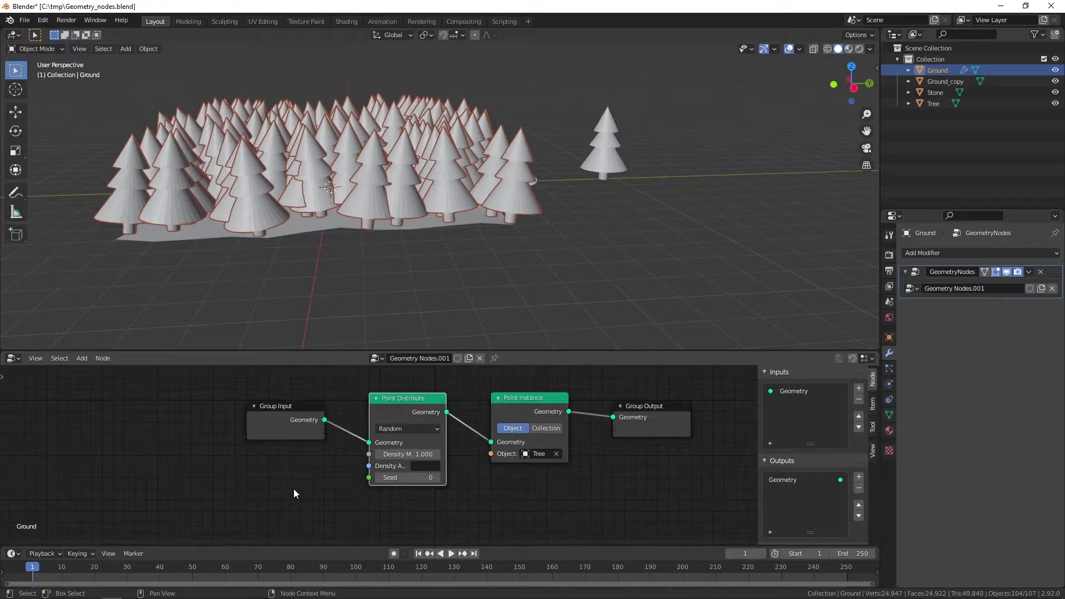
{"action": "left_click_drag", "start_coordinate": [415, 455], "coordinate": [377, 454]}
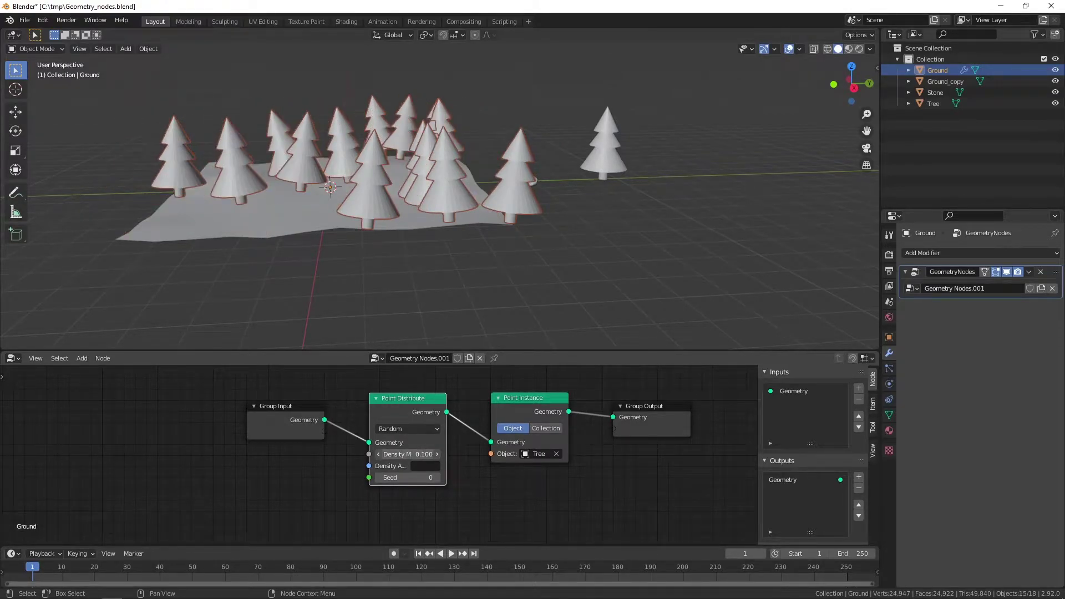
Try several scatter seeds and settle on Seed 1, then make Ground_copy active.
{"action": "mouse_move", "coordinate": [395, 282]}
{"action": "middle_mouse_down"}
{"action": "mouse_move", "coordinate": [394, 252]}
{"action": "mouse_move", "coordinate": [355, 270]}
{"action": "mouse_move", "coordinate": [427, 262]}
{"action": "mouse_move", "coordinate": [407, 268]}
{"action": "middle_mouse_up"}
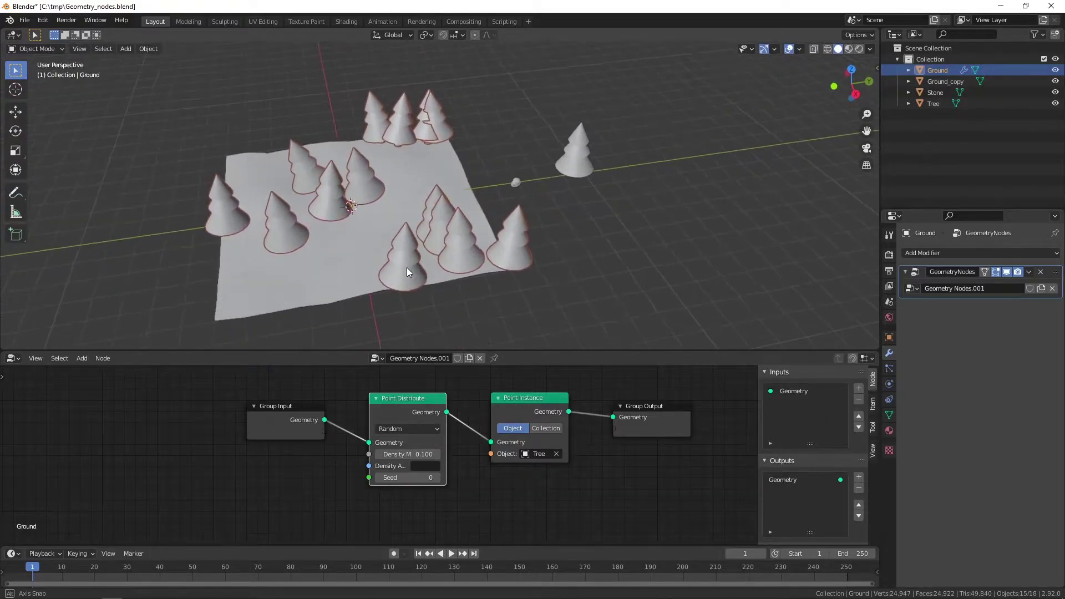
{"action": "left_click", "coordinate": [437, 477]}
{"action": "left_click", "coordinate": [437, 477]}
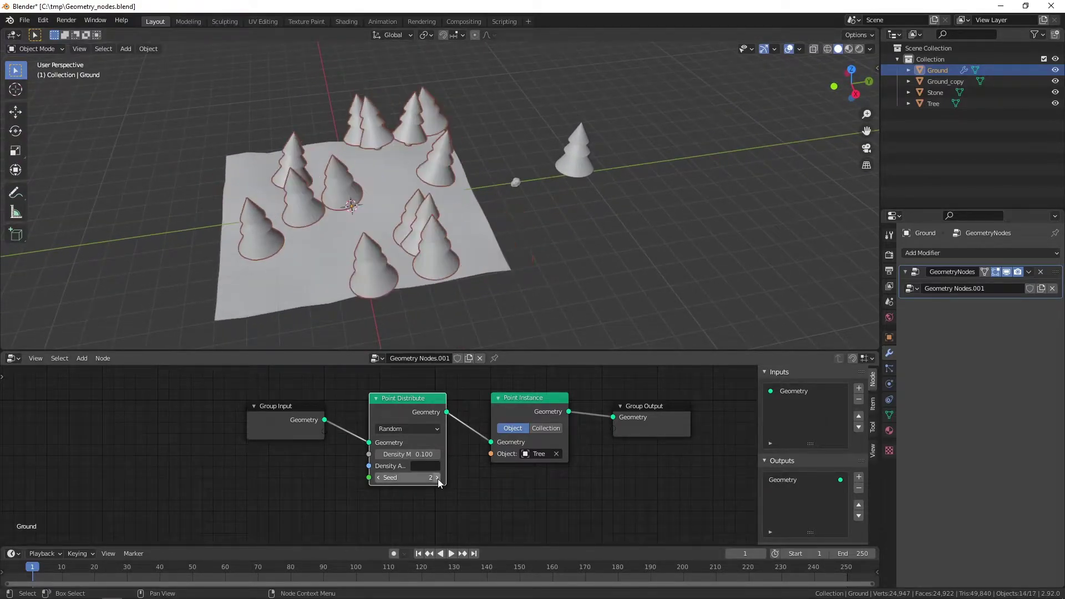
{"action": "left_click_drag", "start_coordinate": [437, 478], "coordinate": [437, 478]}
{"action": "left_click_drag", "start_coordinate": [438, 478], "coordinate": [440, 480]}
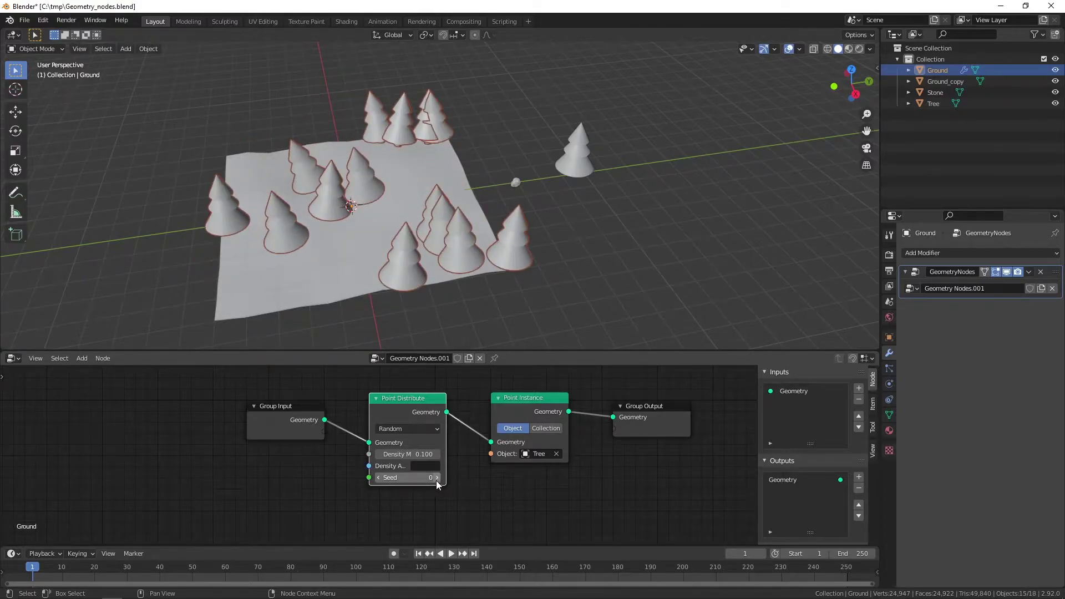
{"action": "left_click", "coordinate": [436, 480]}
{"action": "mouse_move", "coordinate": [431, 252]}
{"action": "middle_mouse_down"}
{"action": "mouse_move", "coordinate": [443, 217]}
{"action": "mouse_move", "coordinate": [488, 238]}
{"action": "mouse_move", "coordinate": [458, 192]}
{"action": "mouse_move", "coordinate": [464, 226]}
{"action": "middle_mouse_up"}
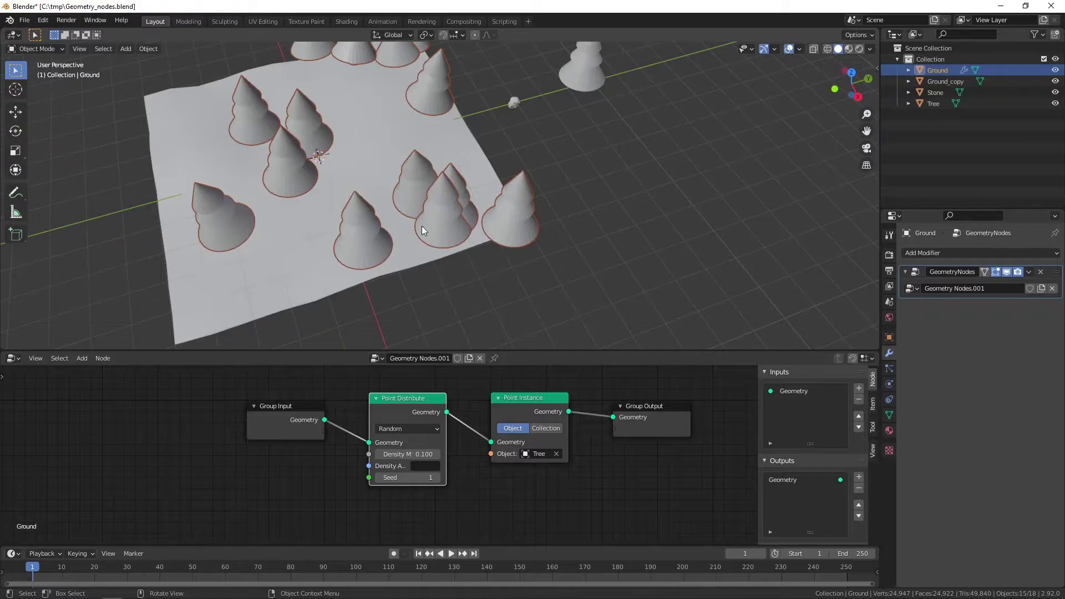
{"action": "middle_click_drag", "start_coordinate": [442, 227], "coordinate": [448, 224]}
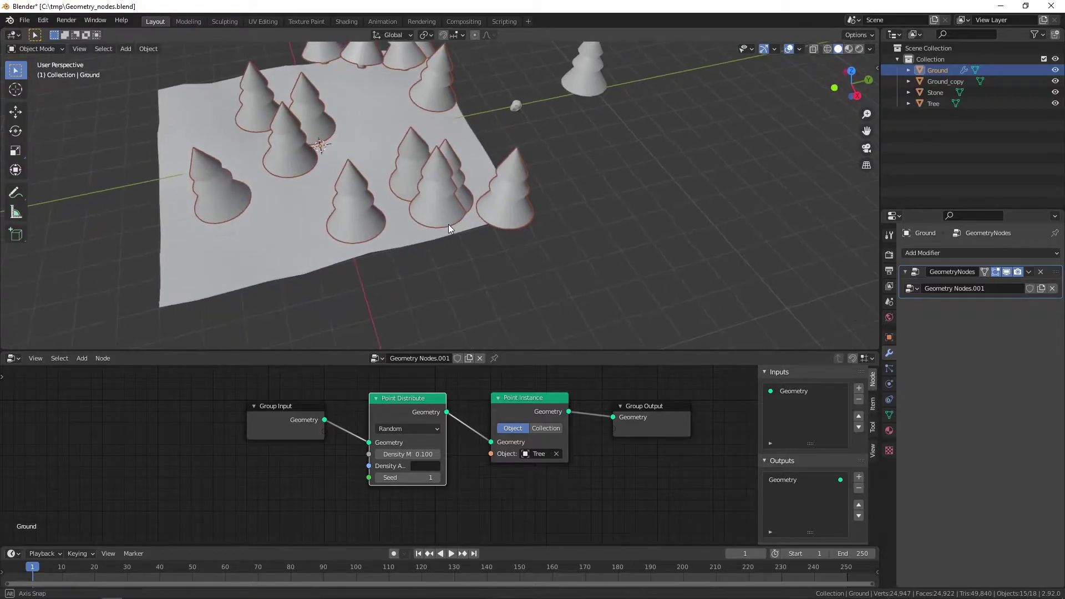
{"action": "left_click", "coordinate": [311, 255]}
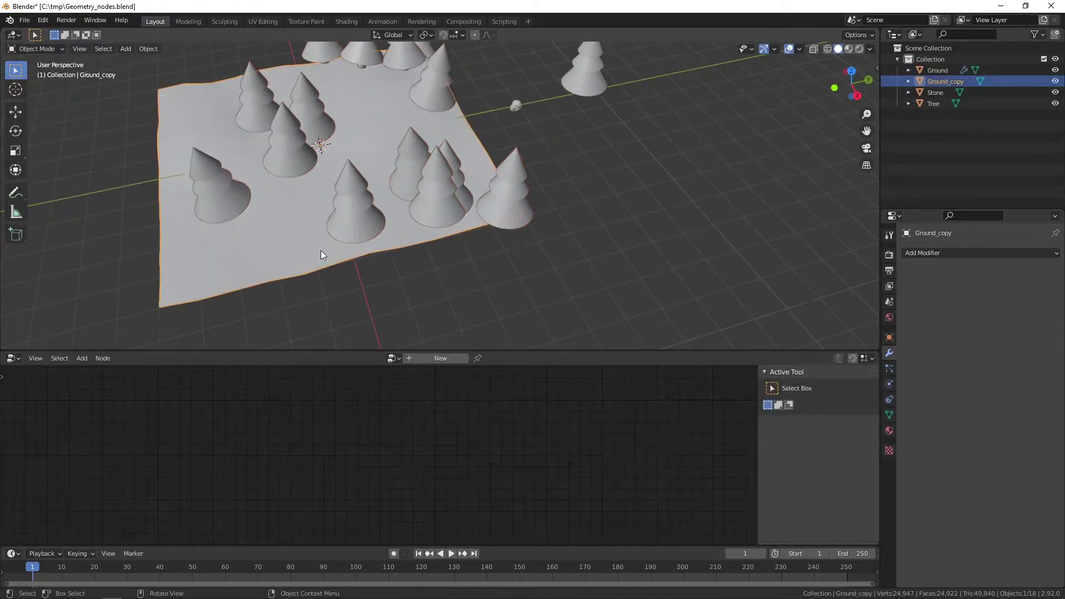
Make Ground active, enter Edit Mode and switch to vertex select.
{"action": "left_click", "coordinate": [356, 217]}
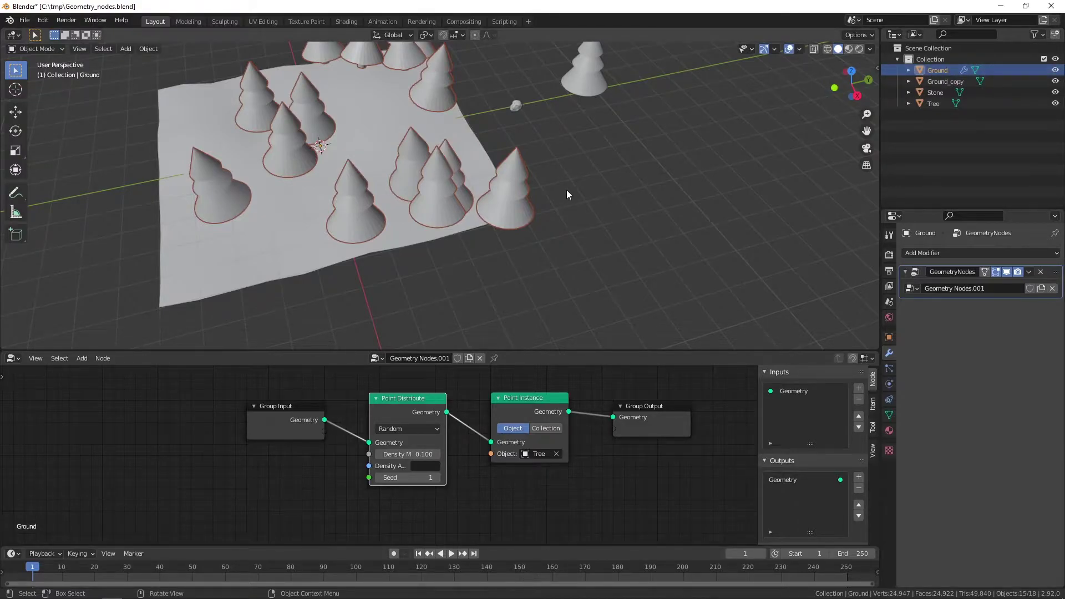
{"action": "key", "text": "Tab"}
{"action": "middle_click_drag", "start_coordinate": [602, 195], "coordinate": [599, 180]}
{"action": "left_click", "coordinate": [74, 50]}
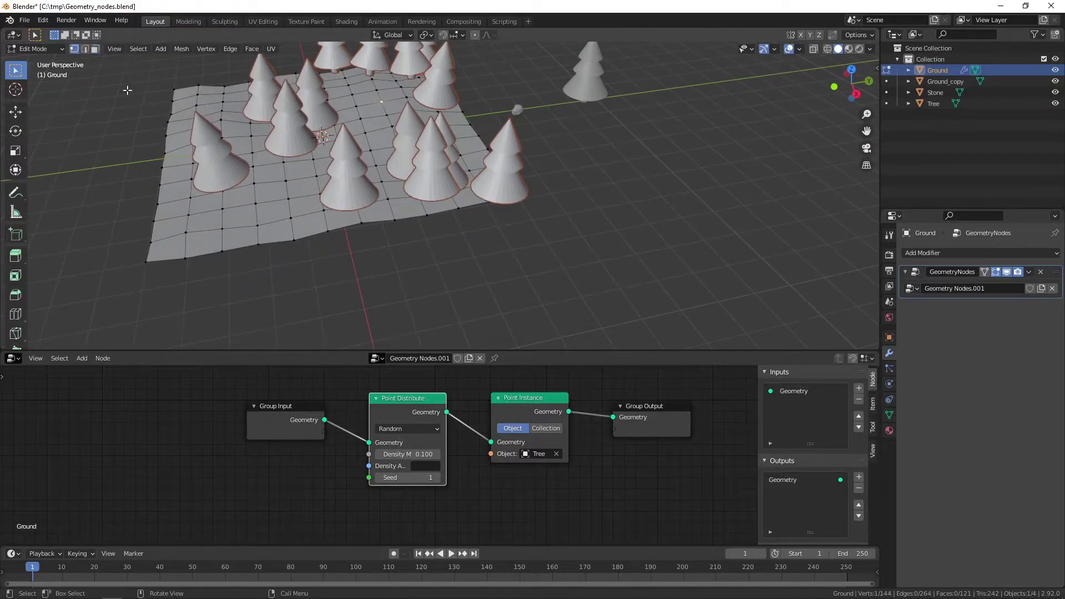
{"action": "middle_click_drag", "start_coordinate": [525, 227], "coordinate": [524, 244]}
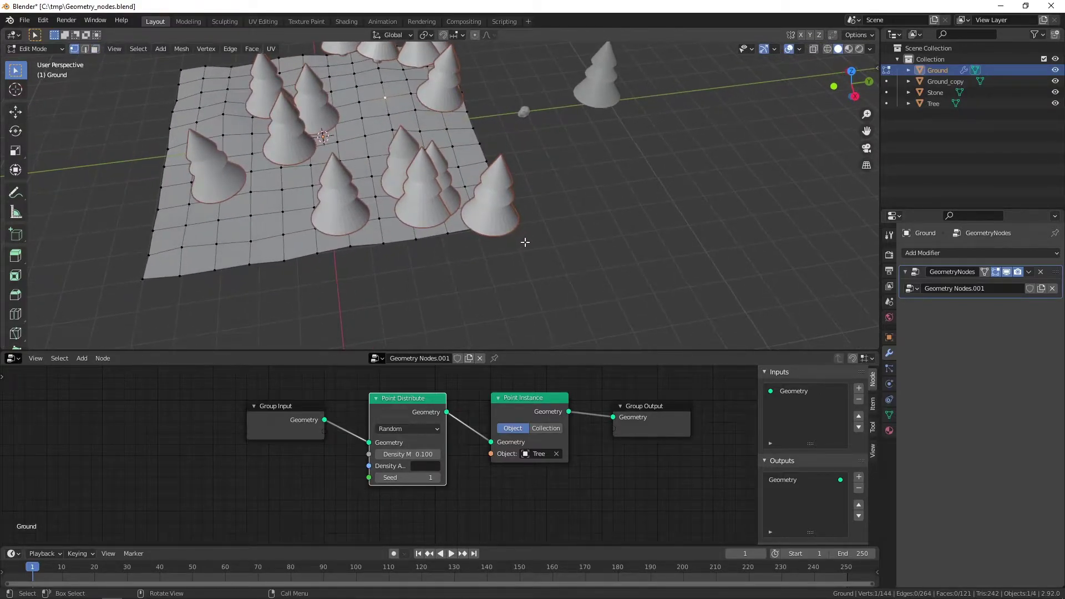
Box-select the lower-right vertex patch and invert it, leaving 108 of 144 vertices selected.
{"action": "key", "text": "b"}
{"action": "left_click_drag", "start_coordinate": [568, 264], "coordinate": [334, 130]}
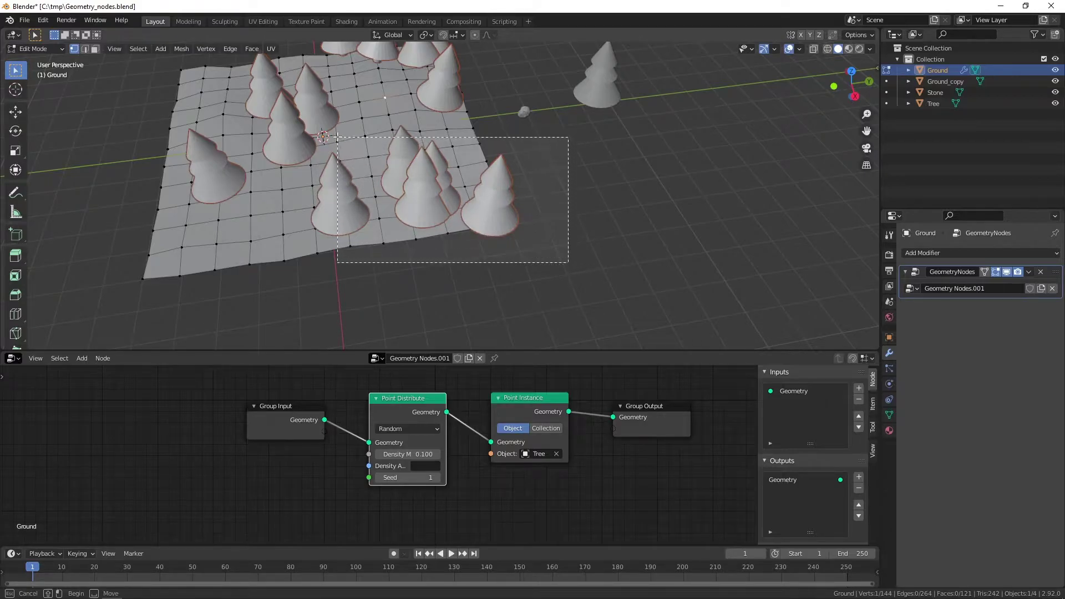
{"action": "mouse_move", "coordinate": [555, 219]}
{"action": "middle_mouse_down"}
{"action": "mouse_move", "coordinate": [528, 247]}
{"action": "mouse_move", "coordinate": [542, 252]}
{"action": "mouse_move", "coordinate": [532, 302]}
{"action": "middle_mouse_up"}
{"action": "key", "text": "b"}
{"action": "mouse_move", "coordinate": [540, 318]}
{"action": "left_mouse_down"}
{"action": "mouse_move", "coordinate": [420, 271]}
{"action": "mouse_move", "coordinate": [330, 134]}
{"action": "left_mouse_up"}
{"action": "mouse_move", "coordinate": [554, 241]}
{"action": "middle_mouse_down"}
{"action": "mouse_move", "coordinate": [516, 162]}
{"action": "mouse_move", "coordinate": [521, 105]}
{"action": "mouse_move", "coordinate": [561, 225]}
{"action": "mouse_move", "coordinate": [560, 185]}
{"action": "middle_mouse_up"}
{"action": "key", "text": "ctrl+i"}
{"action": "mouse_move", "coordinate": [420, 183]}
{"action": "middle_mouse_down"}
{"action": "mouse_move", "coordinate": [439, 188]}
{"action": "mouse_move", "coordinate": [451, 171]}
{"action": "middle_mouse_up"}
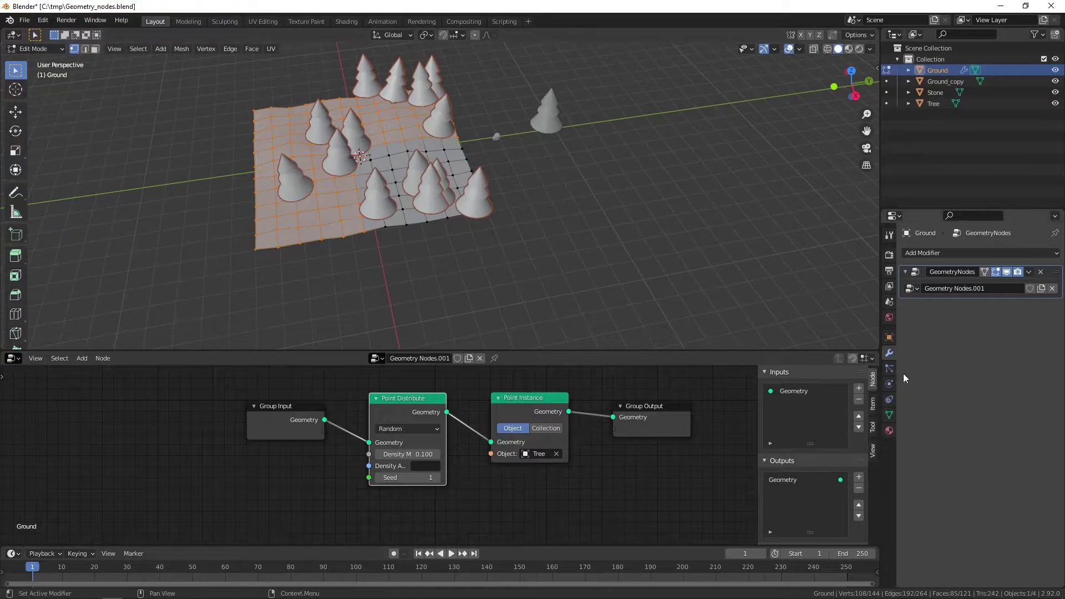
Add a vertex group named House to Ground, assign the selected vertices, and return to Object Mode.
{"action": "left_click", "coordinate": [890, 414]}
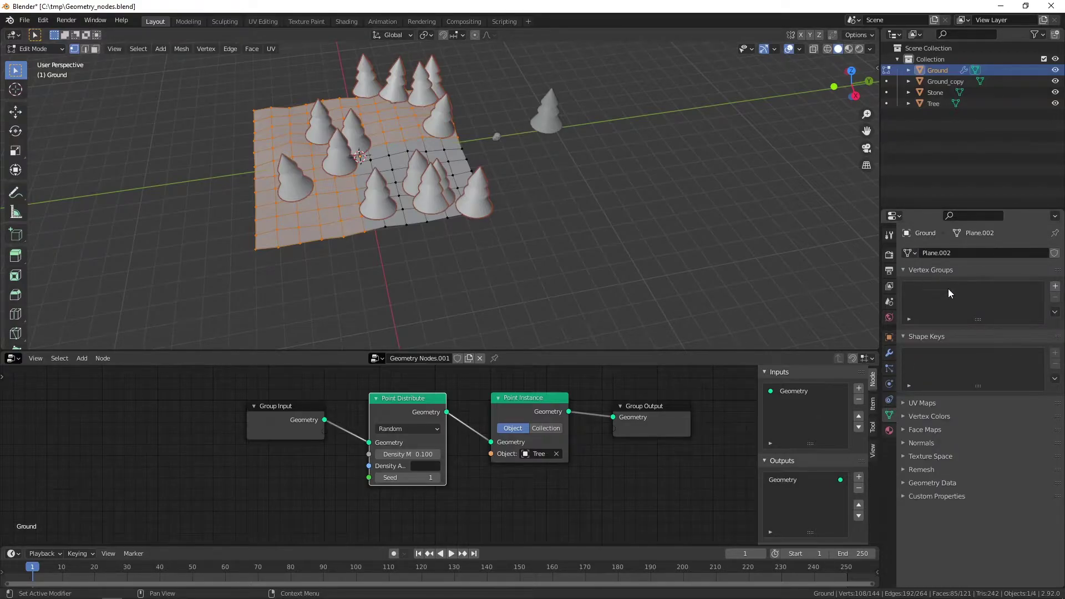
{"action": "left_click", "coordinate": [1054, 286]}
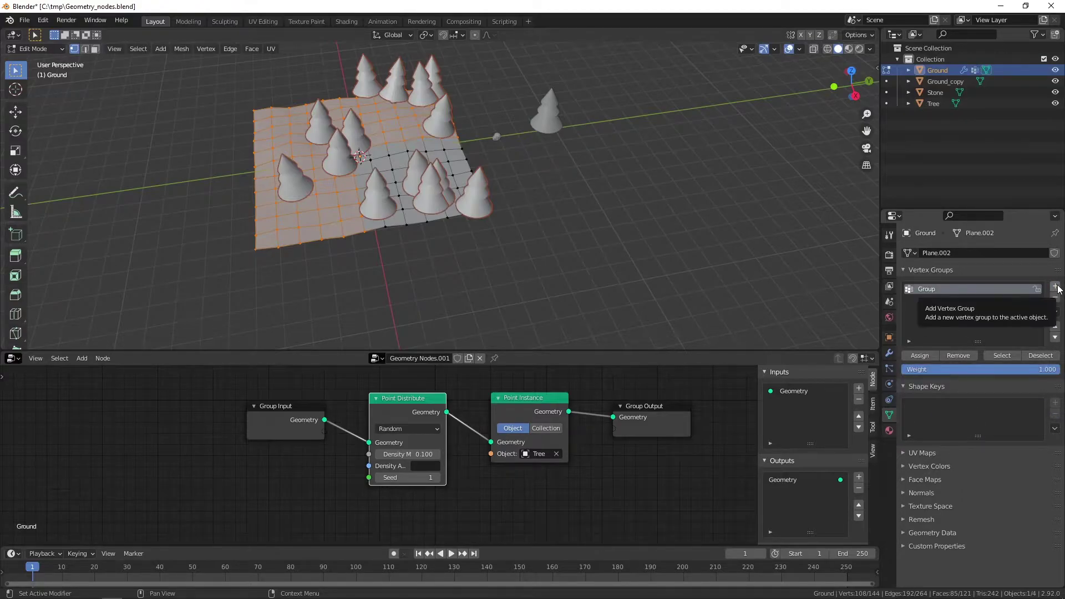
{"action": "double_click", "coordinate": [930, 287]}
{"action": "type", "text": "House"}
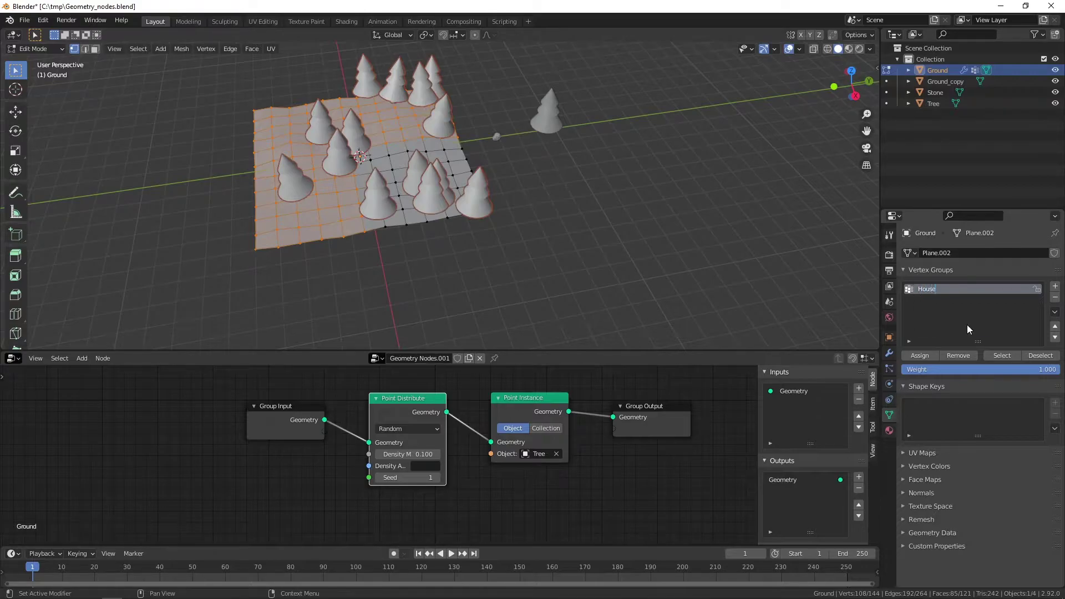
{"action": "key", "text": "Return"}
{"action": "left_click", "coordinate": [921, 357]}
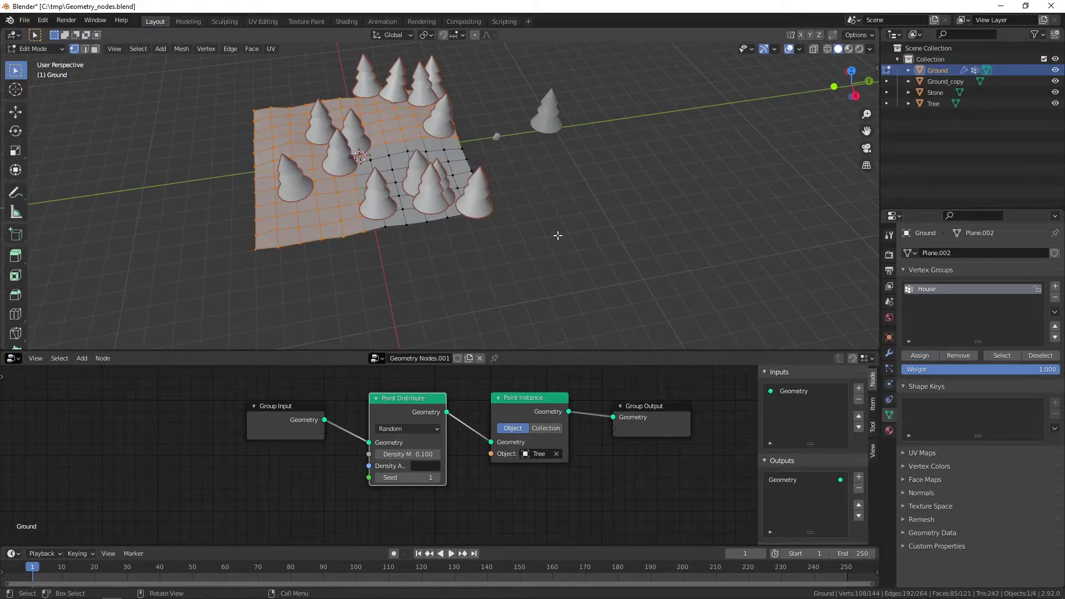
{"action": "key", "text": "Tab"}
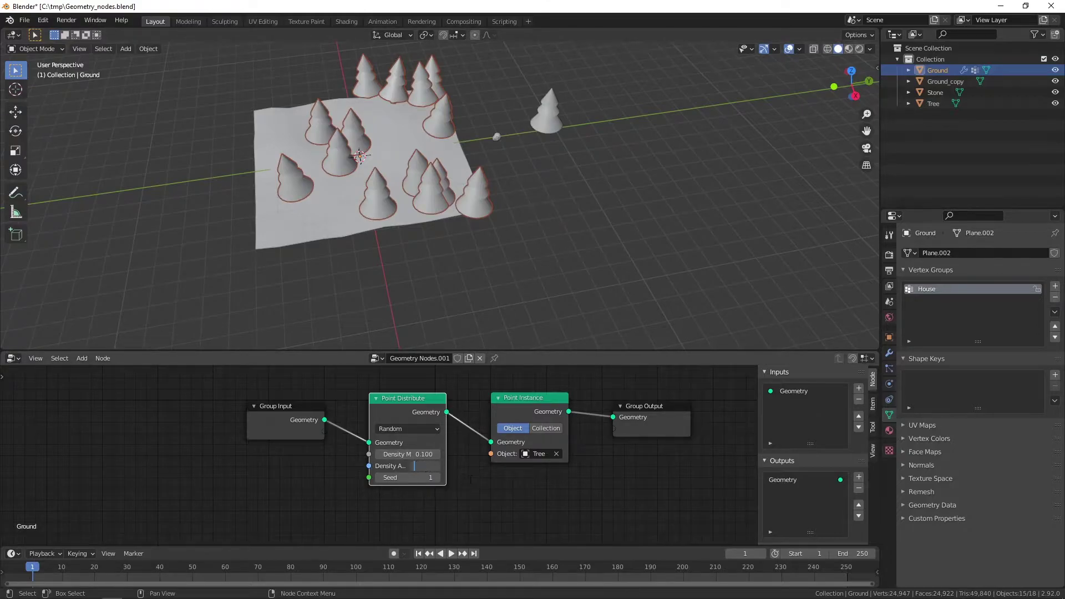
Set the Point Distribute Density Attribute to House and enlarge the node editor.
{"action": "type", "text": "House"}
{"action": "key", "text": "Return"}
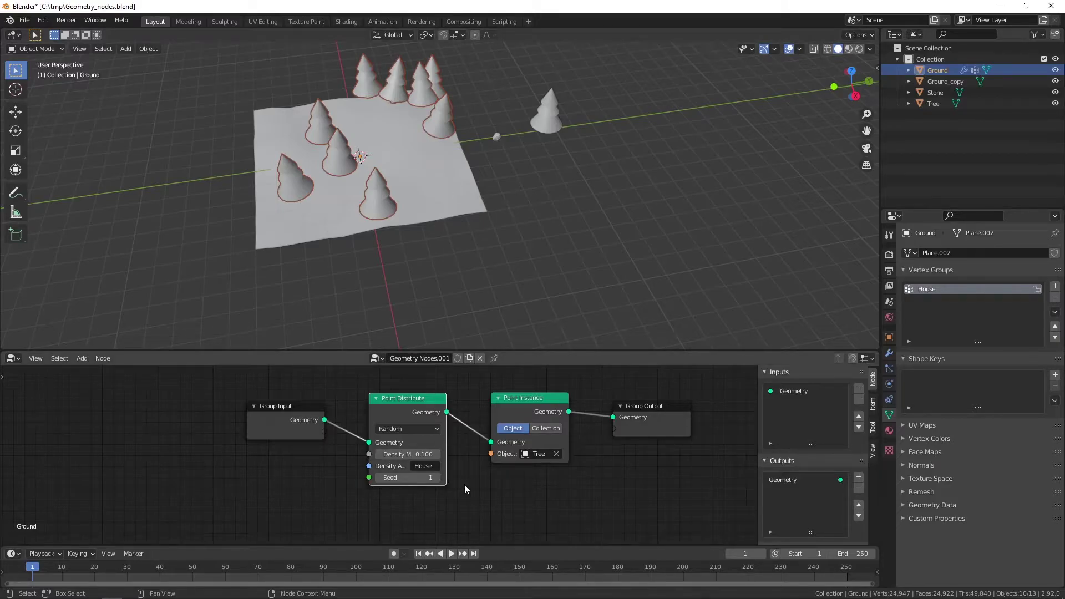
{"action": "left_click_drag", "start_coordinate": [517, 351], "coordinate": [499, 293]}
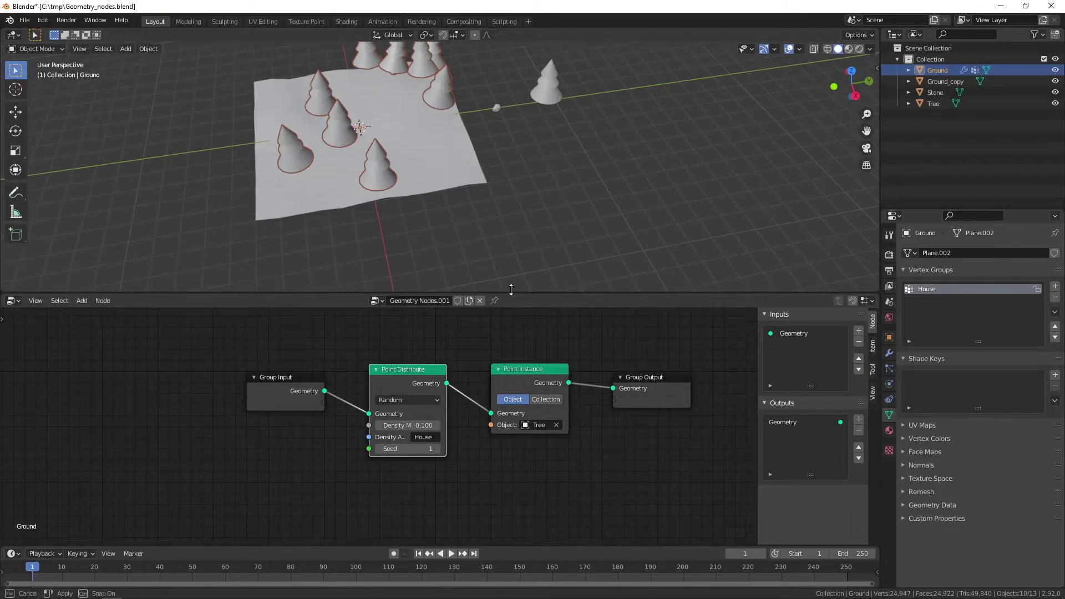
{"action": "middle_click_drag", "start_coordinate": [471, 244], "coordinate": [449, 235]}
{"action": "mouse_move", "coordinate": [428, 201]}
{"action": "middle_mouse_down"}
{"action": "mouse_move", "coordinate": [411, 165]}
{"action": "mouse_move", "coordinate": [450, 170]}
{"action": "mouse_move", "coordinate": [437, 195]}
{"action": "mouse_move", "coordinate": [412, 141]}
{"action": "mouse_move", "coordinate": [423, 168]}
{"action": "mouse_move", "coordinate": [442, 176]}
{"action": "mouse_move", "coordinate": [412, 151]}
{"action": "mouse_move", "coordinate": [417, 136]}
{"action": "mouse_move", "coordinate": [471, 136]}
{"action": "mouse_move", "coordinate": [497, 167]}
{"action": "mouse_move", "coordinate": [474, 188]}
{"action": "mouse_move", "coordinate": [441, 188]}
{"action": "middle_mouse_up"}
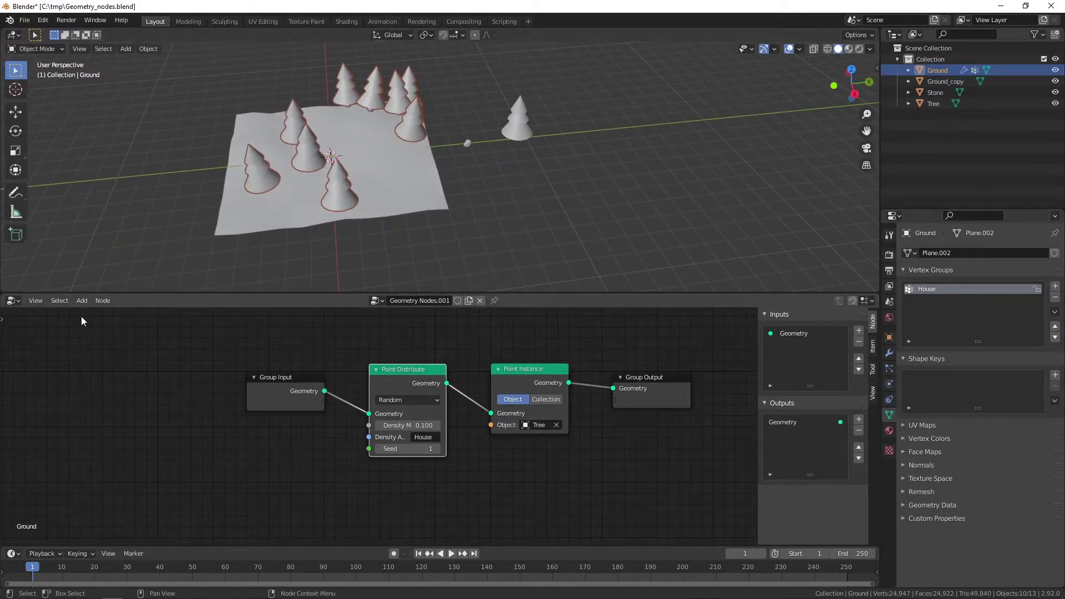
Insert an Attribute Randomize node before Point Instance, randomizing the scale attribute.
{"action": "left_click", "coordinate": [81, 301]}
{"action": "mouse_move", "coordinate": [102, 330]}
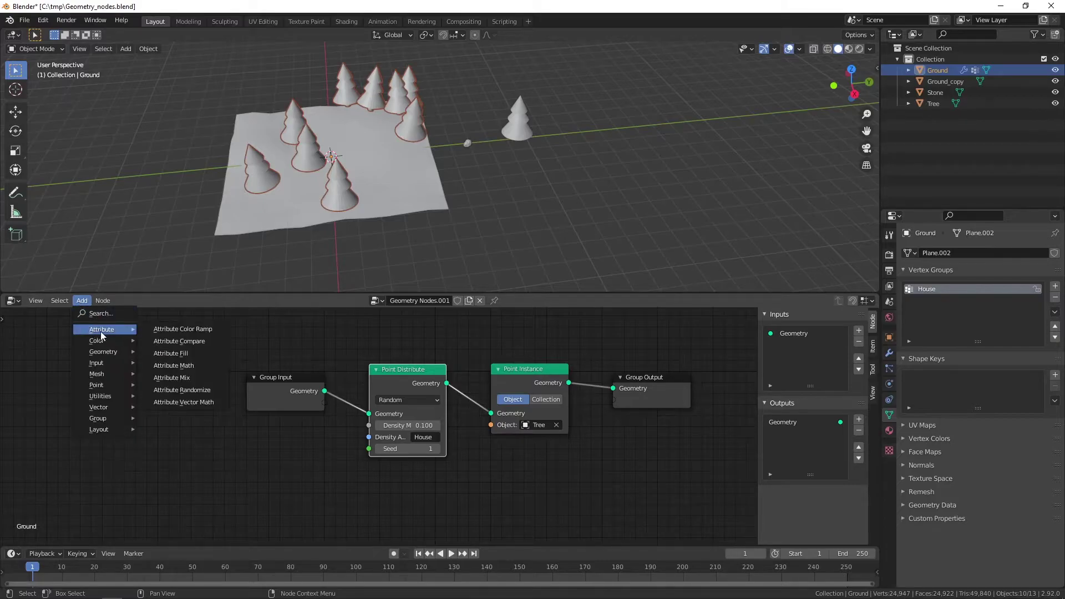
{"action": "left_click", "coordinate": [187, 391]}
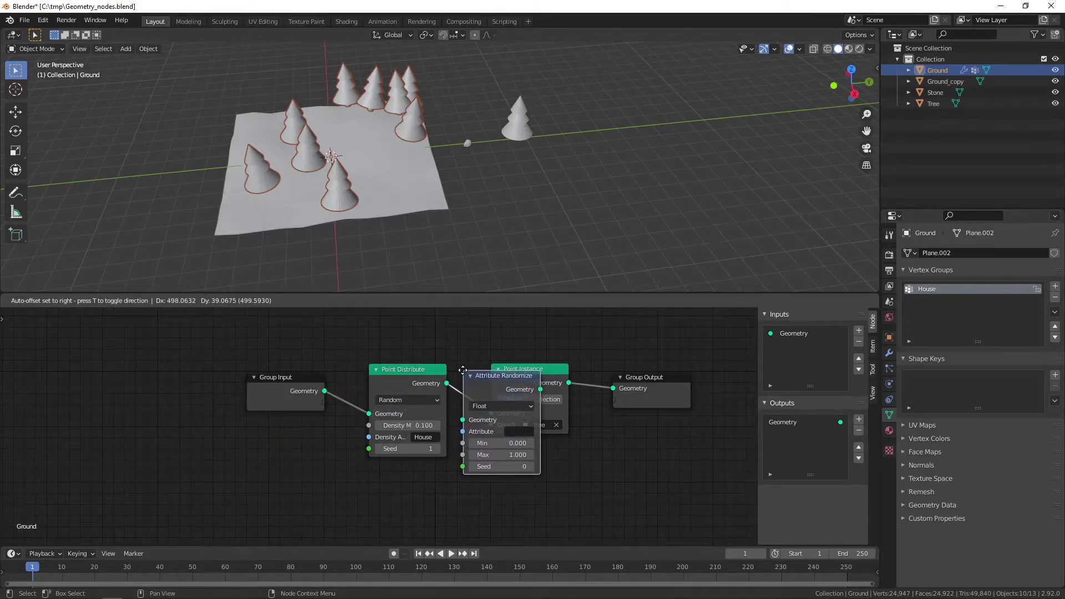
{"action": "left_click", "coordinate": [462, 370]}
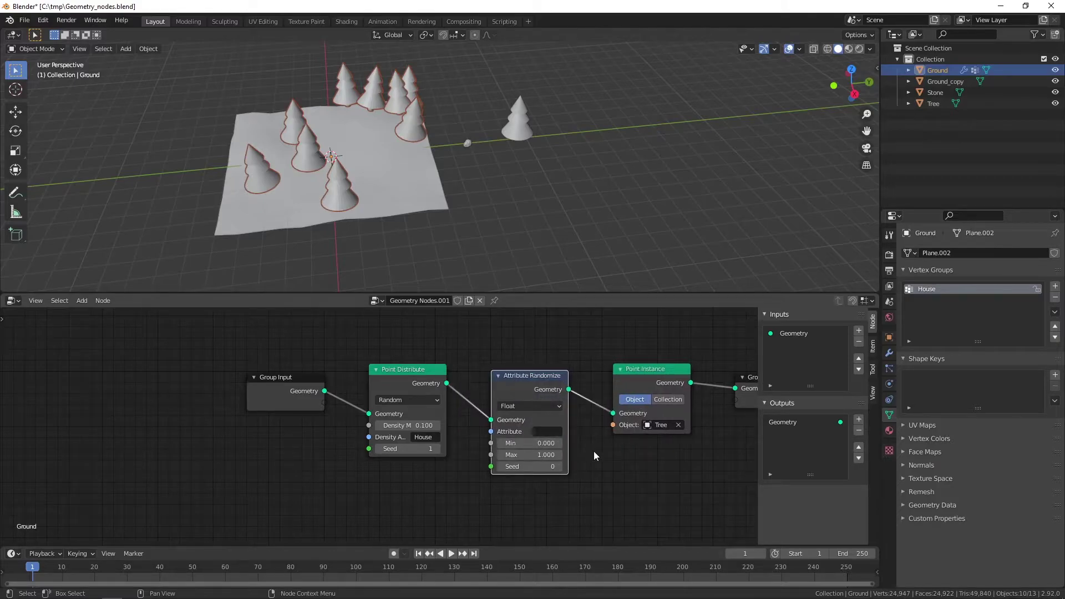
{"action": "left_click", "coordinate": [546, 432]}
{"action": "type", "text": "scale"}
{"action": "key", "text": "Return"}
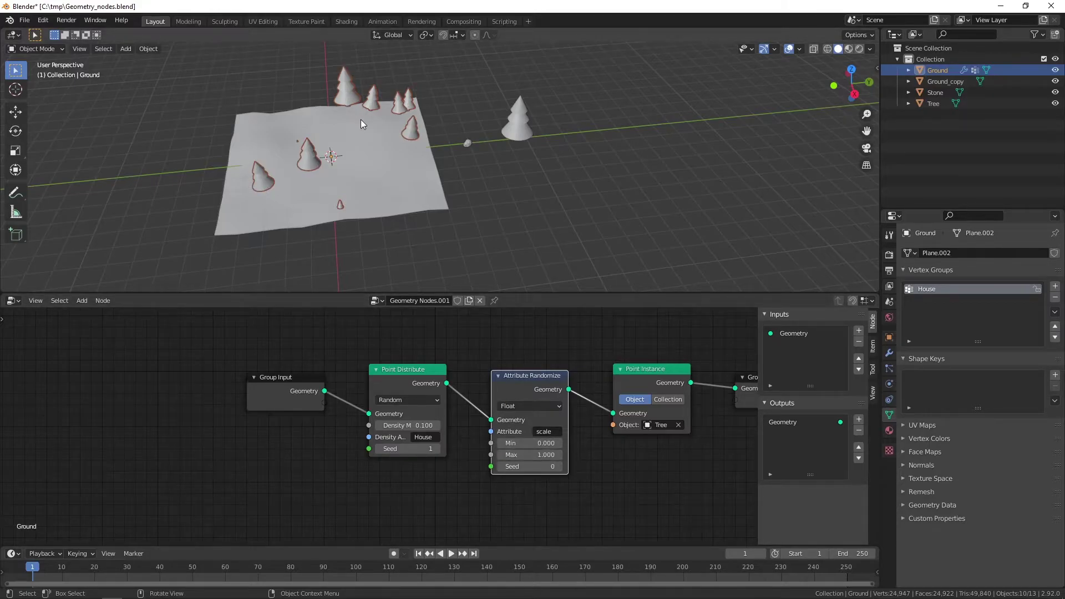
Set the random scale range to 0.3–1.4 and switch the data type to Vector.
{"action": "mouse_move", "coordinate": [526, 443]}
{"action": "left_mouse_down"}
{"action": "mouse_move", "coordinate": [582, 443]}
{"action": "mouse_move", "coordinate": [549, 455]}
{"action": "left_mouse_up"}
{"action": "mouse_move", "coordinate": [448, 238]}
{"action": "middle_mouse_down"}
{"action": "mouse_move", "coordinate": [412, 175]}
{"action": "mouse_move", "coordinate": [376, 161]}
{"action": "mouse_move", "coordinate": [434, 156]}
{"action": "mouse_move", "coordinate": [448, 175]}
{"action": "middle_mouse_up"}
{"action": "left_click", "coordinate": [554, 407]}
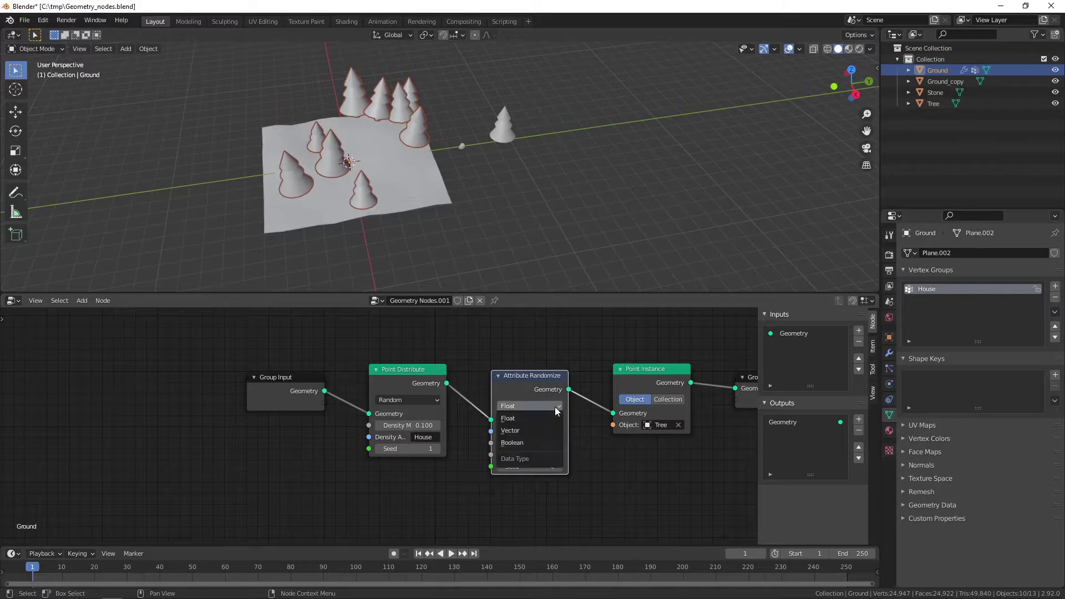
{"action": "left_click", "coordinate": [524, 430]}
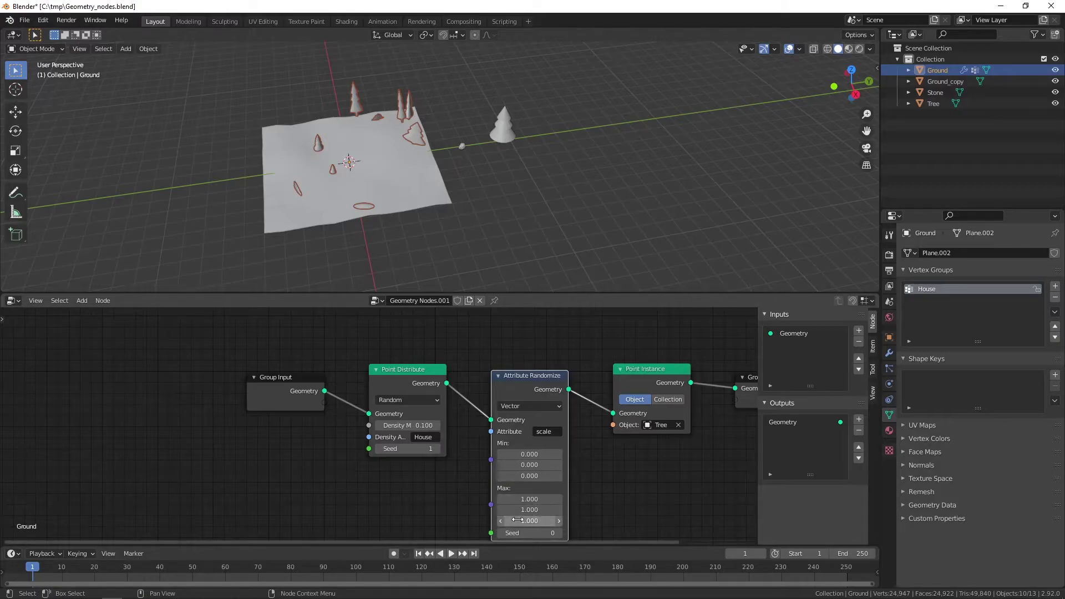
Edit the per-axis Vector scale minimums and maximums, with height ranging 0.7 to 1.4.
{"action": "left_click", "coordinate": [530, 455]}
{"action": "key", "text": "Tab"}
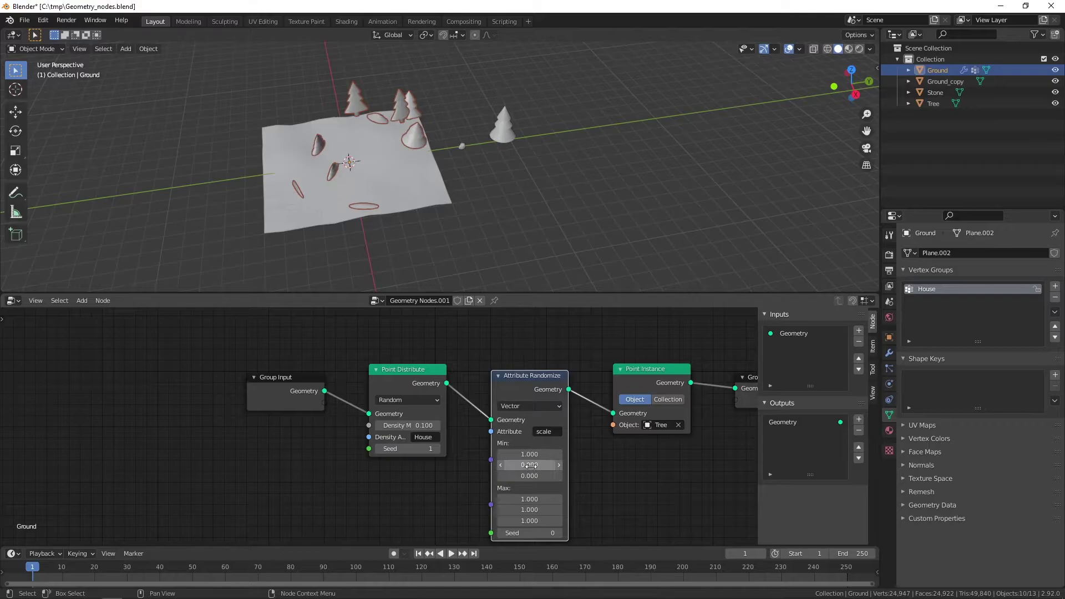
{"action": "type", "text": "1"}
{"action": "key", "text": "Tab"}
{"action": "type", "text": "0.9"}
{"action": "key", "text": "Return"}
{"action": "left_click_drag", "start_coordinate": [529, 475], "coordinate": [513, 476]}
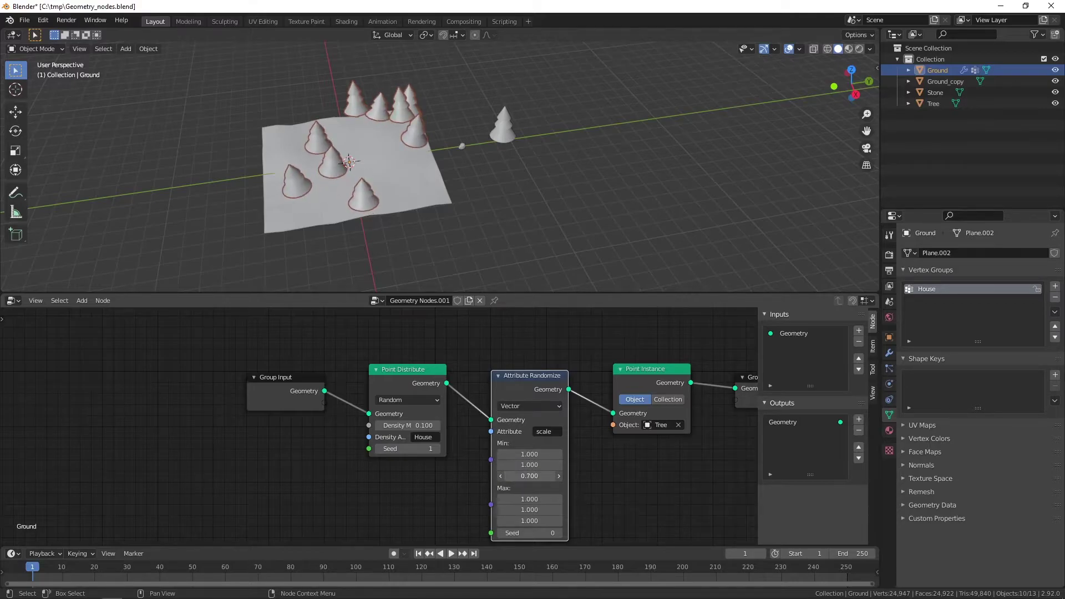
{"action": "left_click_drag", "start_coordinate": [529, 521], "coordinate": [552, 520]}
{"action": "mouse_move", "coordinate": [405, 201]}
{"action": "middle_mouse_down"}
{"action": "mouse_move", "coordinate": [446, 184]}
{"action": "mouse_move", "coordinate": [419, 178]}
{"action": "mouse_move", "coordinate": [425, 148]}
{"action": "mouse_move", "coordinate": [423, 207]}
{"action": "mouse_move", "coordinate": [474, 207]}
{"action": "middle_mouse_up"}
Switch the data type to Float so trees scale uniformly between 0.8 and 1.4.
{"action": "left_click", "coordinate": [541, 403]}
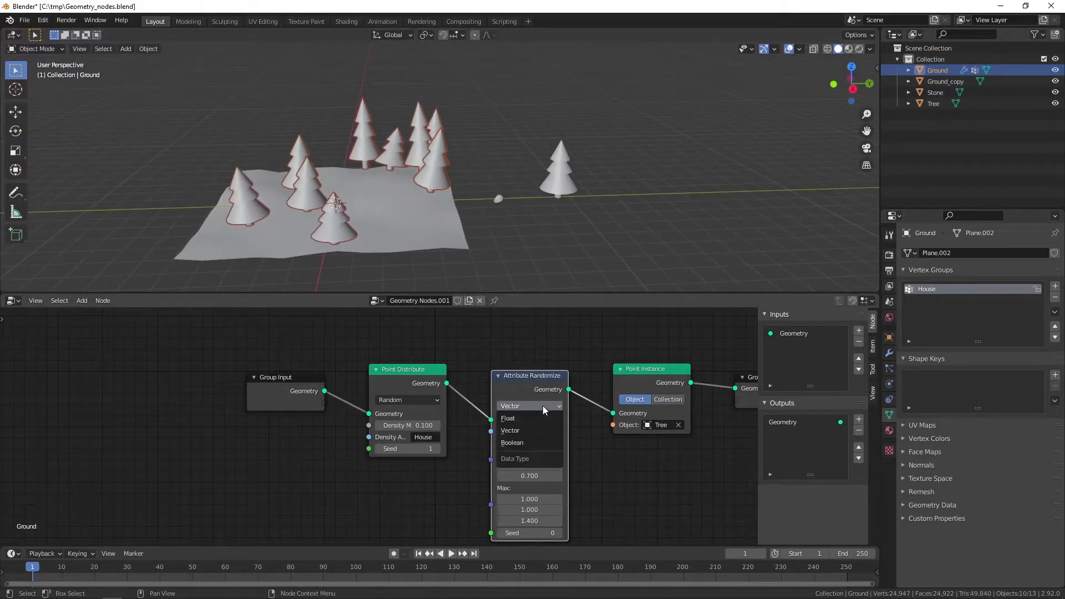
{"action": "left_click", "coordinate": [518, 416]}
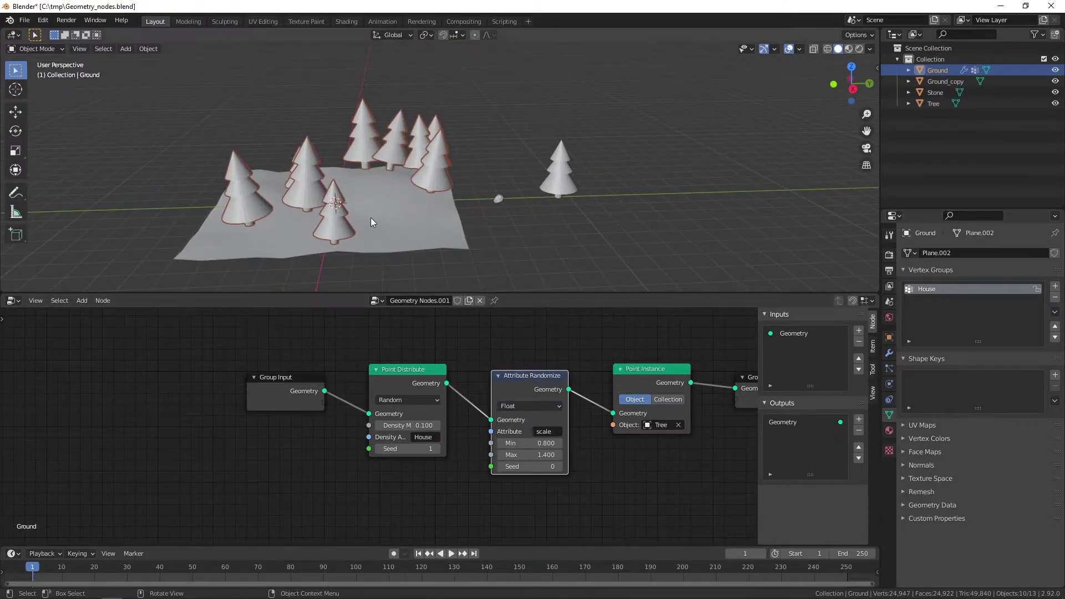
{"action": "mouse_move", "coordinate": [370, 217]}
{"action": "middle_mouse_down"}
{"action": "mouse_move", "coordinate": [375, 209]}
{"action": "mouse_move", "coordinate": [411, 228]}
{"action": "mouse_move", "coordinate": [371, 239]}
{"action": "mouse_move", "coordinate": [340, 222]}
{"action": "mouse_move", "coordinate": [411, 231]}
{"action": "middle_mouse_up"}
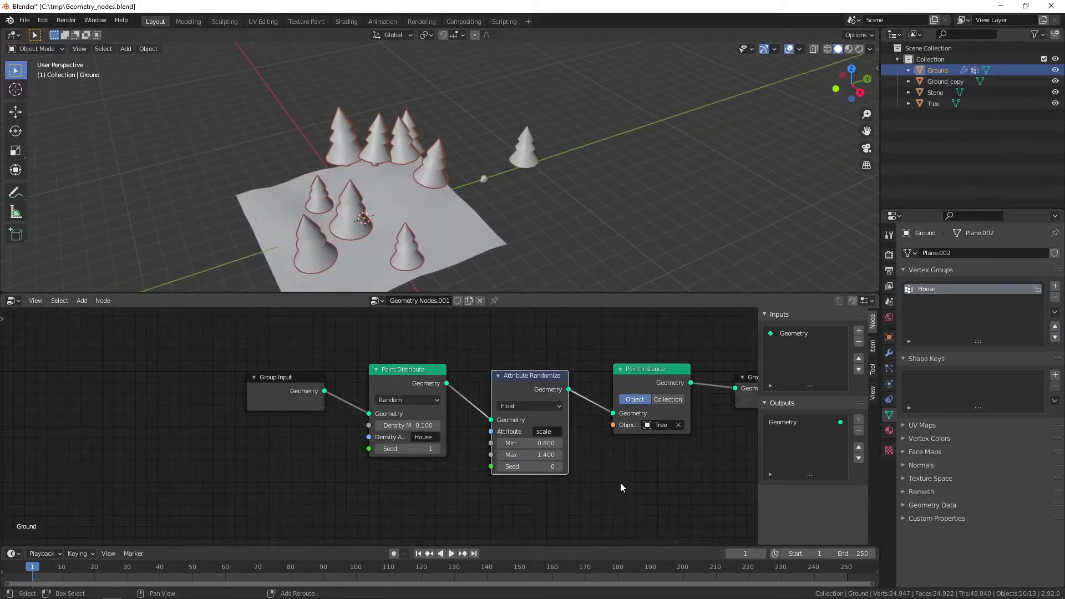
{"action": "key", "text": "Home"}
{"action": "key", "text": "shift+a"}
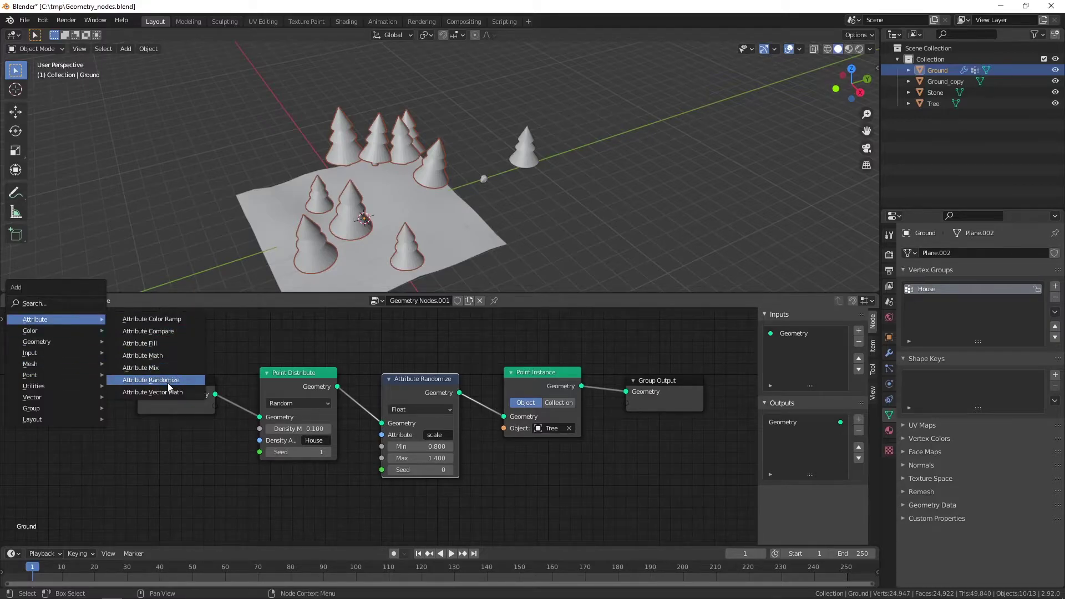
Insert a second Attribute Randomize node before Point Instance for the rotation attribute.
{"action": "left_click", "coordinate": [167, 381]}
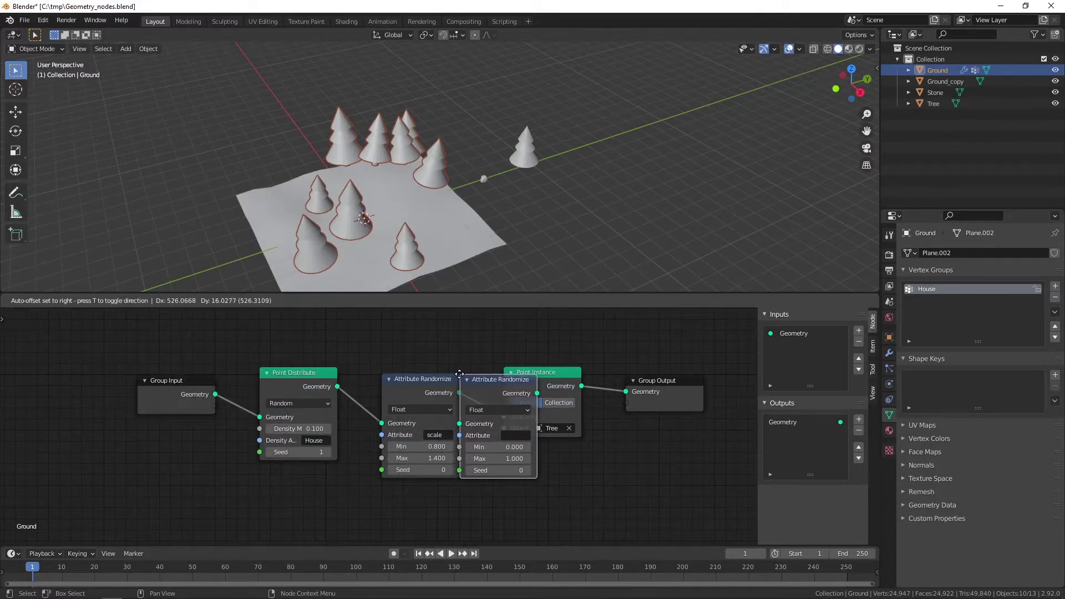
{"action": "left_click", "coordinate": [459, 374]}
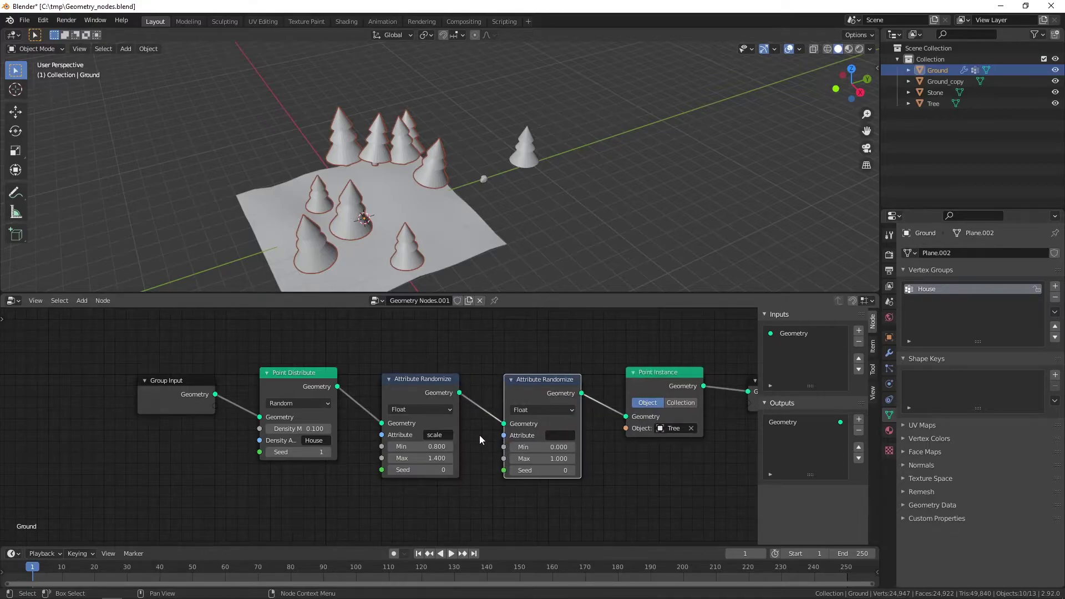
{"action": "key", "text": "Home"}
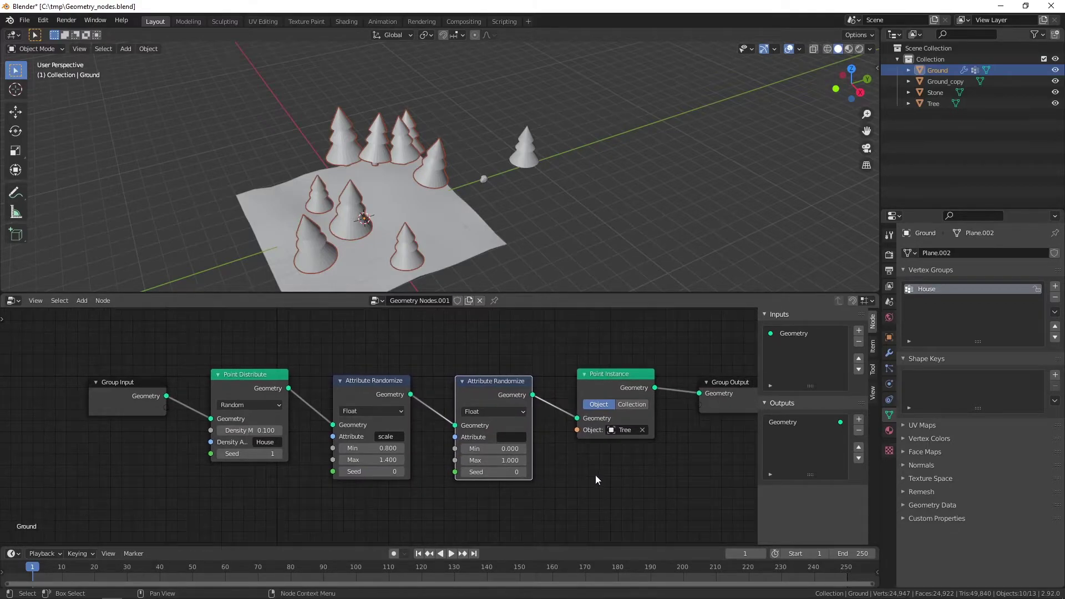
{"action": "left_click", "coordinate": [508, 435]}
{"action": "type", "text": "ro"}
{"action": "type", "text": "tation"}
{"action": "key", "text": "Return"}
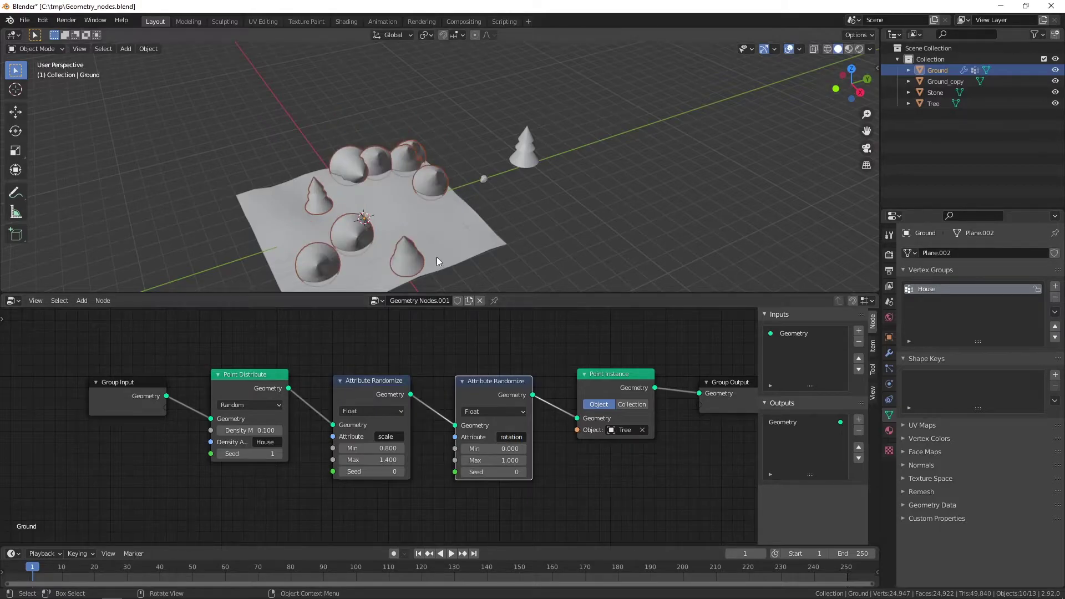
Set its data type to Vector with maximum X and Y rotation of 0.
{"action": "mouse_move", "coordinate": [437, 258]}
{"action": "middle_mouse_down"}
{"action": "mouse_move", "coordinate": [380, 155]}
{"action": "mouse_move", "coordinate": [393, 191]}
{"action": "mouse_move", "coordinate": [362, 192]}
{"action": "middle_mouse_up"}
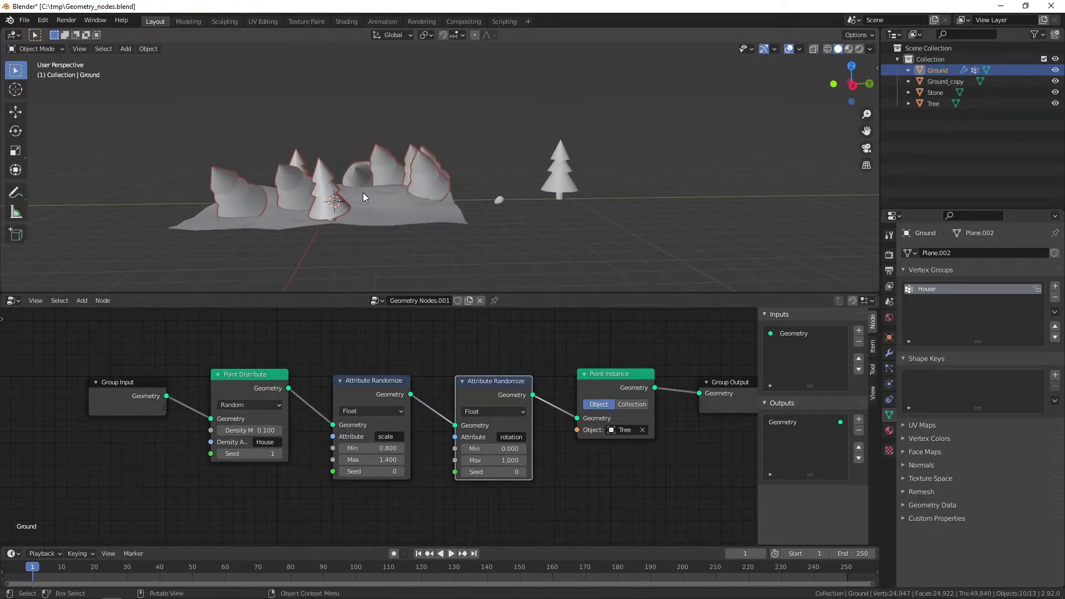
{"action": "left_click", "coordinate": [514, 411]}
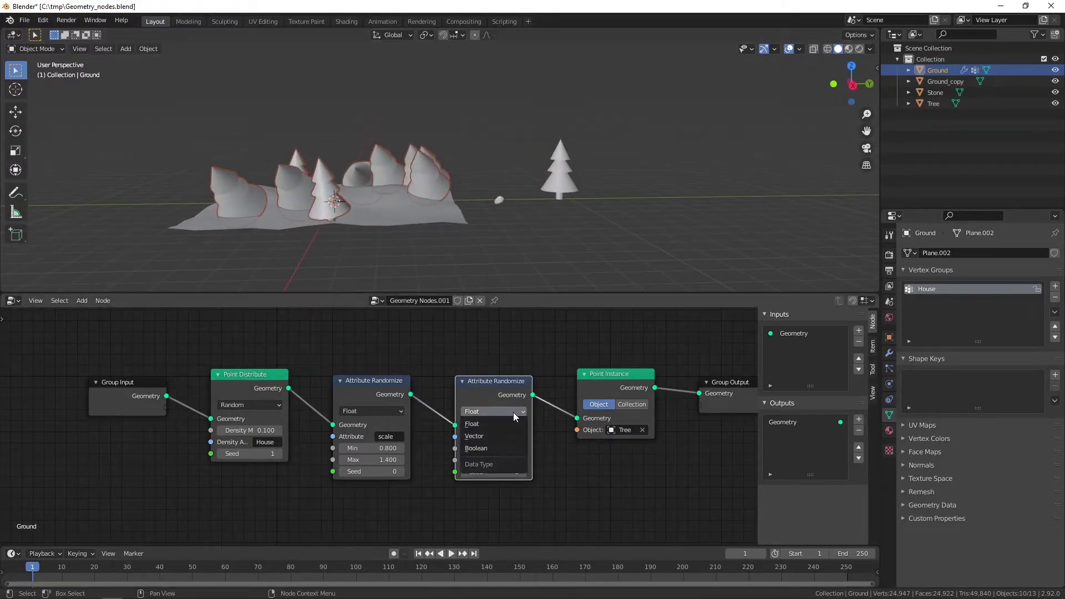
{"action": "left_click", "coordinate": [491, 432]}
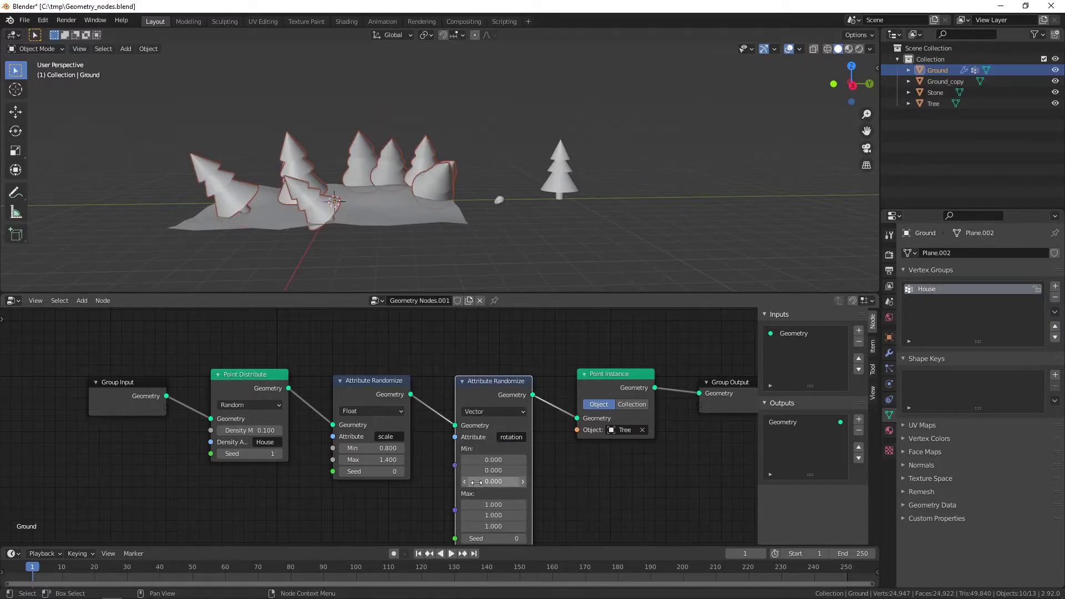
{"action": "left_click", "coordinate": [491, 504]}
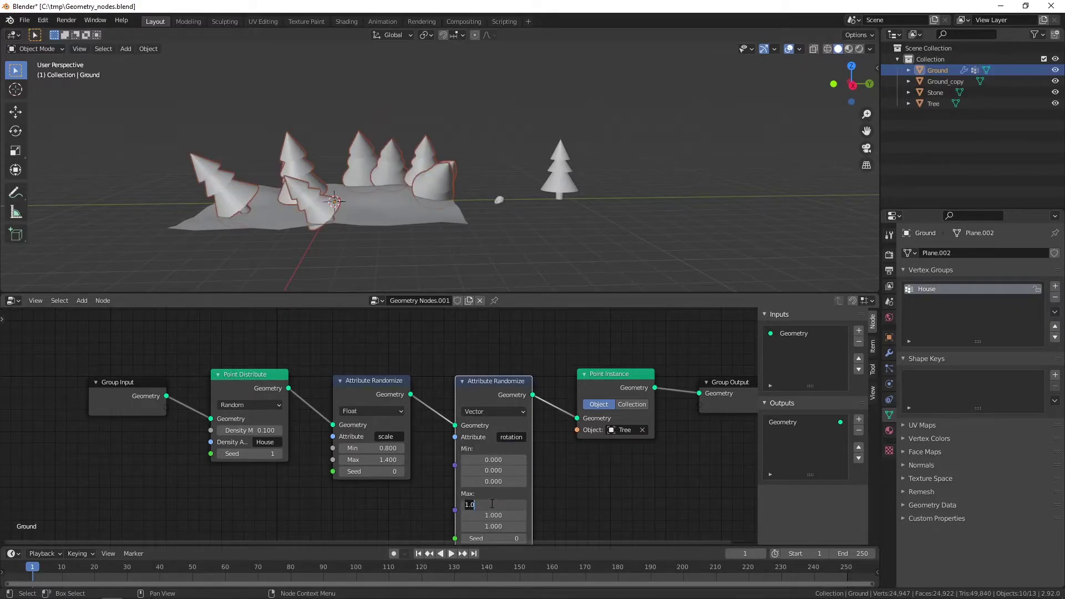
{"action": "type", "text": "0"}
{"action": "key", "text": "Return"}
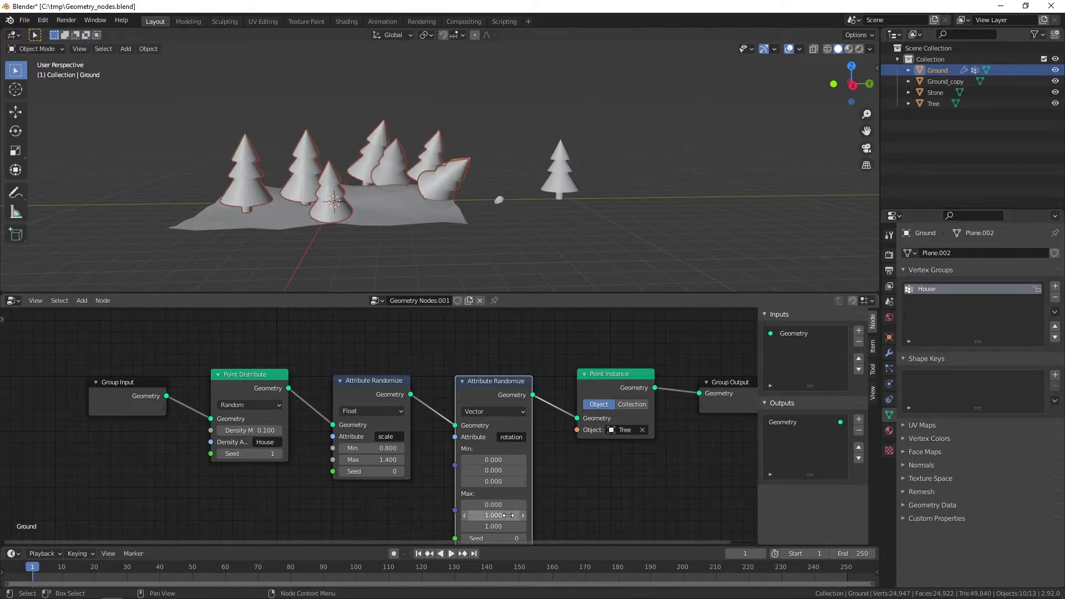
{"action": "left_click", "coordinate": [507, 515]}
{"action": "type", "text": "0"}
{"action": "key", "text": "Return"}
Set the maximum Z rotation to 1.
{"action": "mouse_move", "coordinate": [393, 222]}
{"action": "middle_mouse_down"}
{"action": "mouse_move", "coordinate": [367, 220]}
{"action": "mouse_move", "coordinate": [390, 212]}
{"action": "mouse_move", "coordinate": [444, 148]}
{"action": "mouse_move", "coordinate": [531, 161]}
{"action": "mouse_move", "coordinate": [463, 158]}
{"action": "middle_mouse_up"}
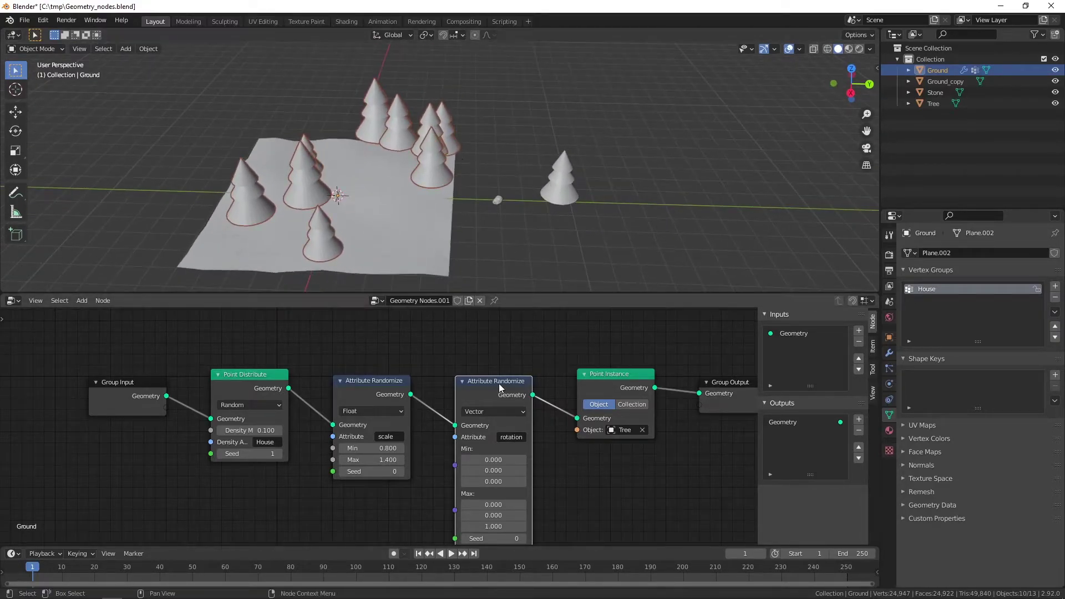
{"action": "left_click_drag", "start_coordinate": [485, 526], "coordinate": [486, 526]}
{"action": "type", "text": "-2.200"}
{"action": "scroll", "coordinate": [311, 233], "scroll_direction": "up", "scroll_amount": 3}
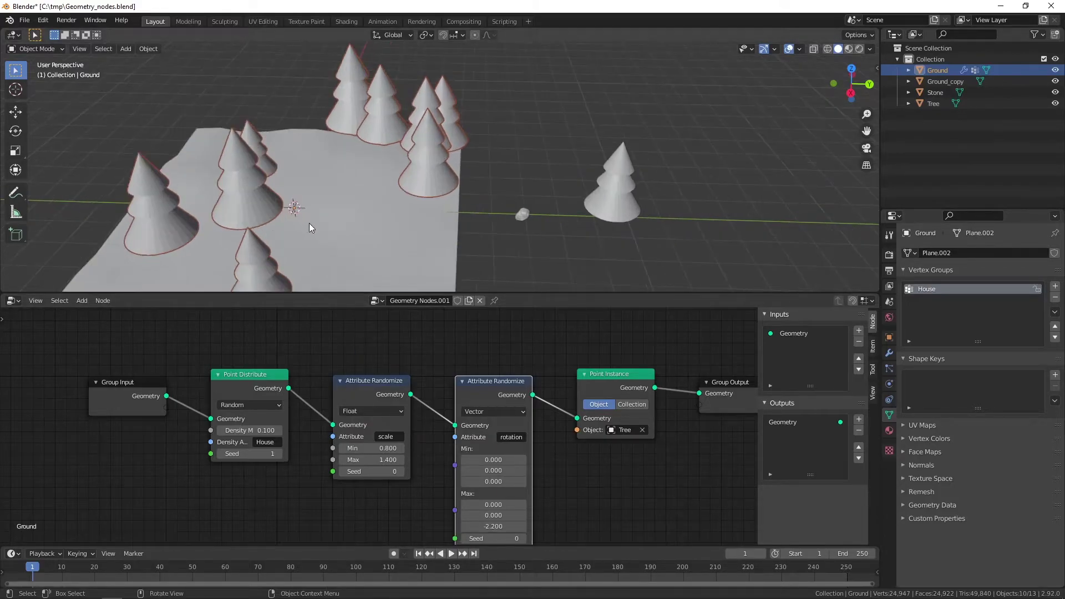
{"action": "middle_click_drag", "start_coordinate": [317, 225], "coordinate": [372, 124], "text": "shift"}
{"action": "scroll", "coordinate": [372, 129], "scroll_direction": "up", "scroll_amount": 2}
{"action": "middle_click_drag", "start_coordinate": [307, 154], "coordinate": [390, 155], "text": "shift"}
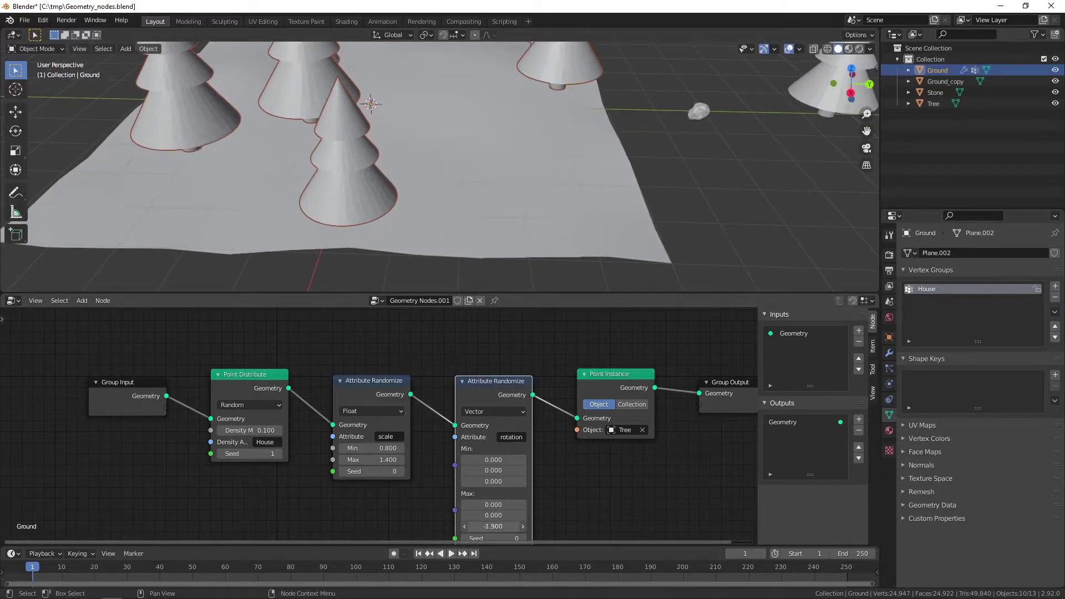
{"action": "left_click_drag", "start_coordinate": [486, 526], "coordinate": [500, 525]}
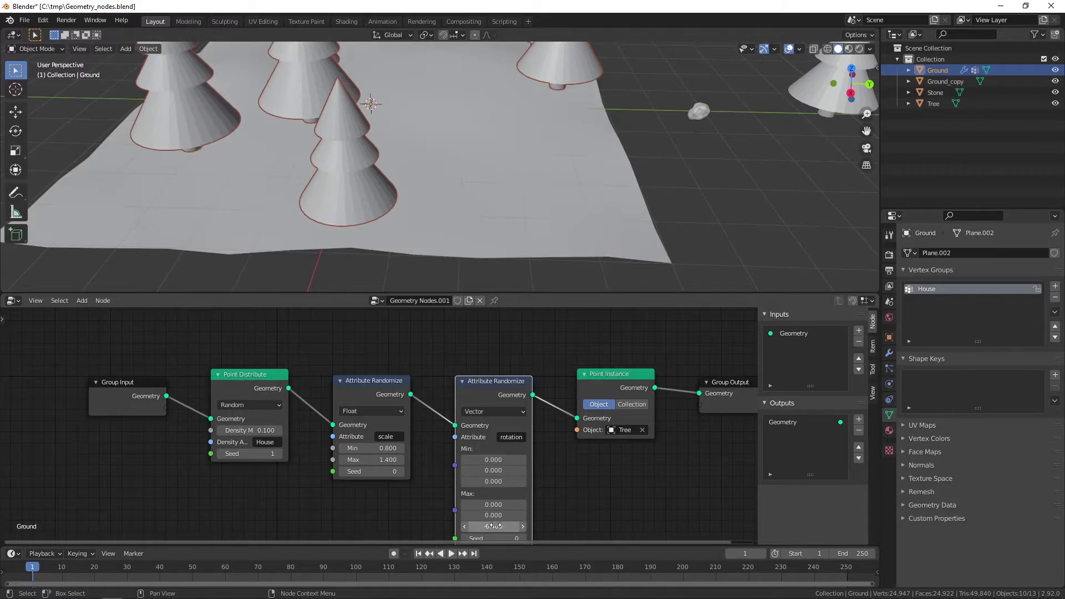
{"action": "left_click", "coordinate": [495, 525]}
{"action": "type", "text": "1"}
{"action": "key", "text": "Return"}
{"action": "scroll", "coordinate": [411, 169], "scroll_direction": "down", "scroll_amount": 2}
{"action": "middle_click_drag", "start_coordinate": [411, 170], "coordinate": [470, 132]}
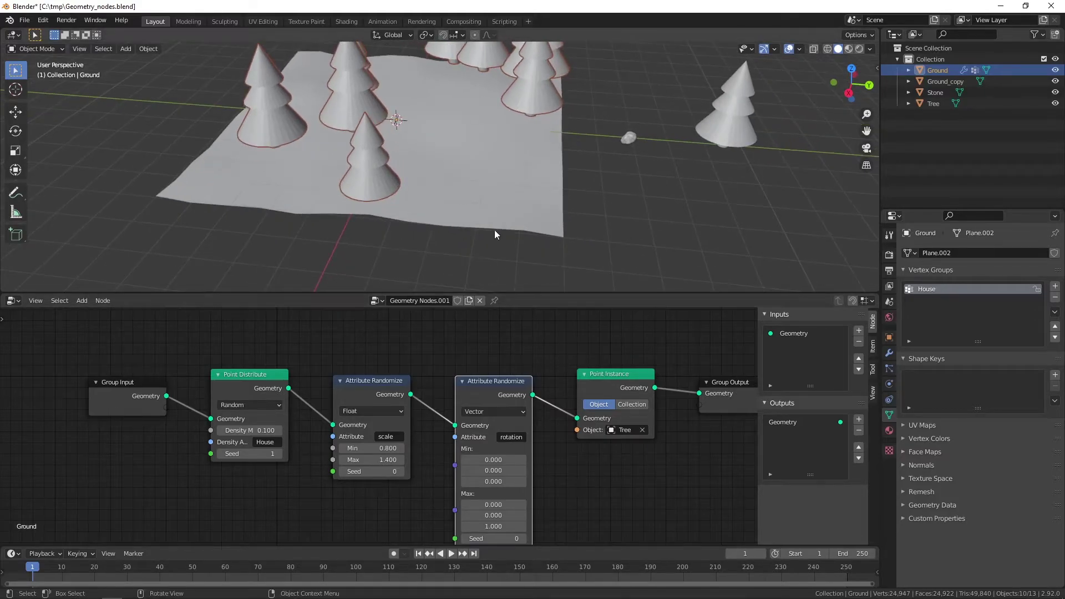
{"action": "middle_click_drag", "start_coordinate": [491, 198], "coordinate": [447, 251], "text": "shift"}
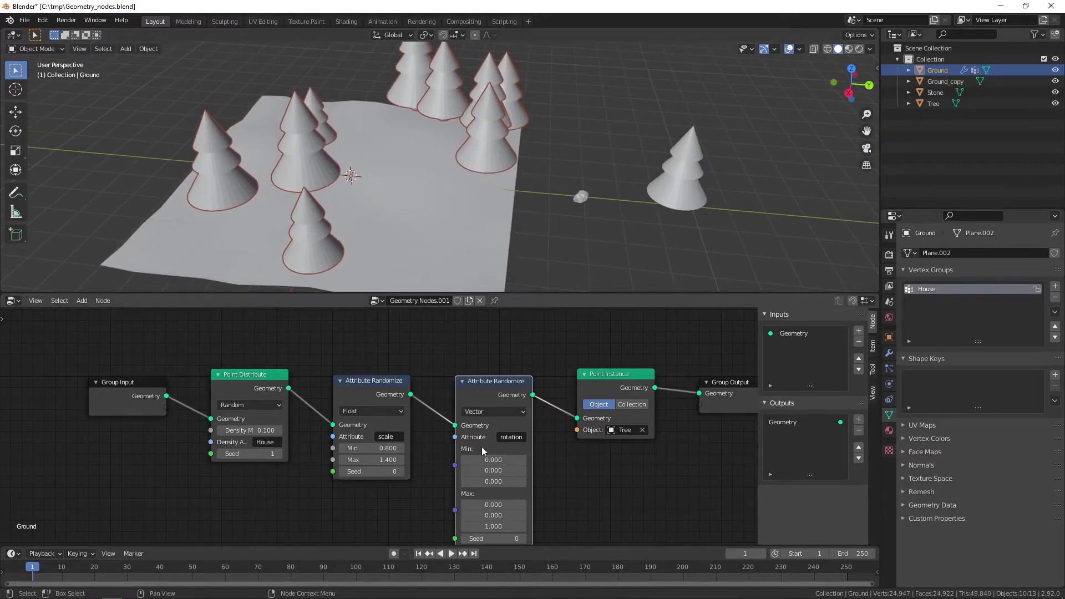
Fine-tune the rotation limits to min (-0.1, -0.1, 0) and max (0.1, -0.1, 1).
{"action": "left_click_drag", "start_coordinate": [492, 508], "coordinate": [514, 508]}
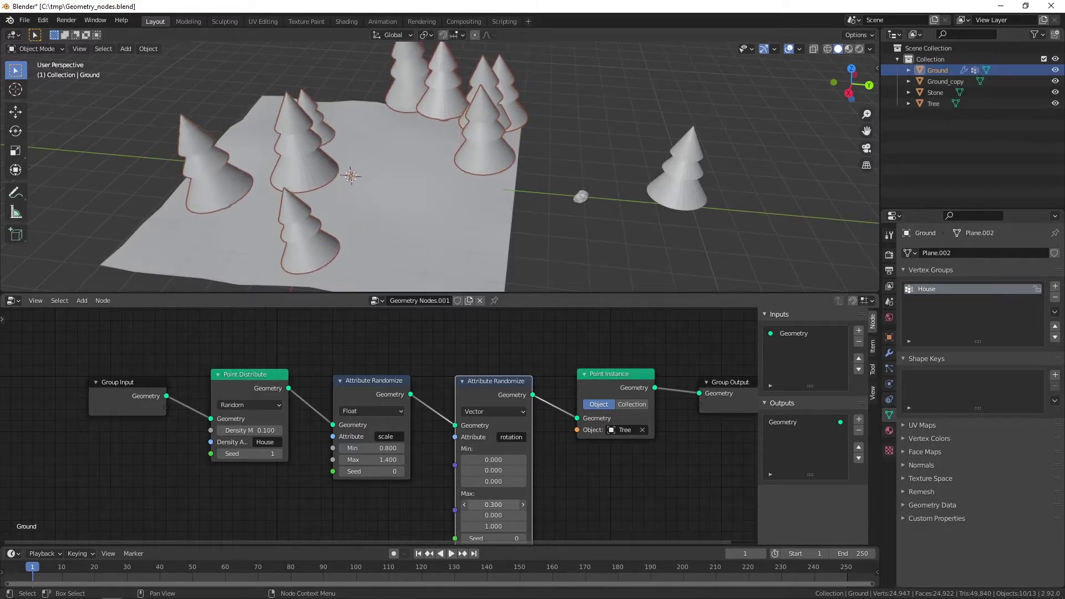
{"action": "mouse_move", "coordinate": [492, 504]}
{"action": "left_mouse_down"}
{"action": "mouse_move", "coordinate": [481, 504]}
{"action": "mouse_move", "coordinate": [525, 515]}
{"action": "mouse_move", "coordinate": [463, 515]}
{"action": "left_mouse_up"}
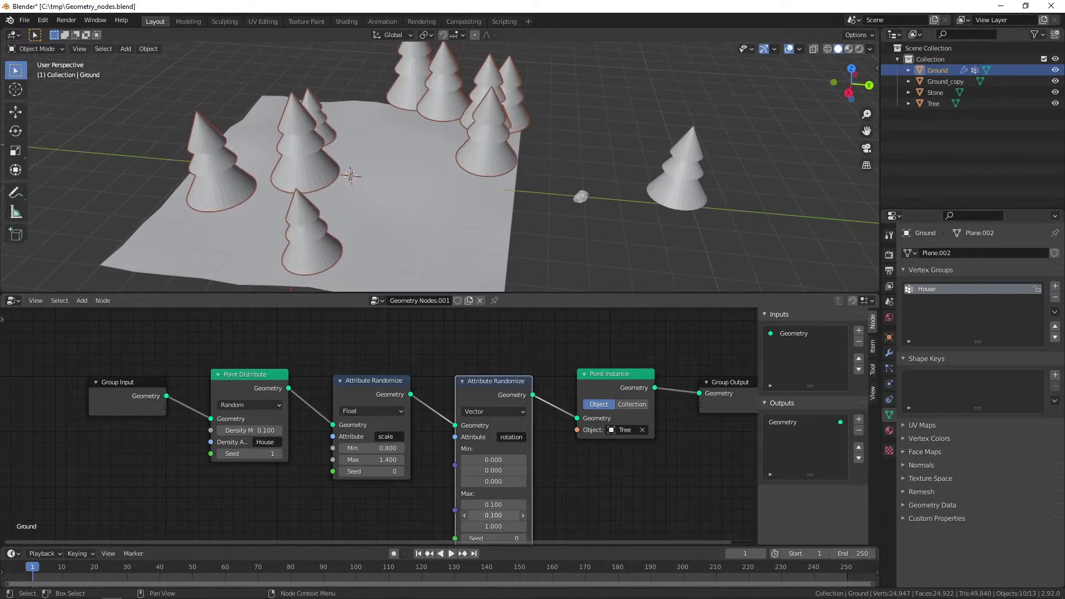
{"action": "mouse_move", "coordinate": [492, 515]}
{"action": "left_mouse_down"}
{"action": "mouse_move", "coordinate": [477, 515]}
{"action": "mouse_move", "coordinate": [499, 515]}
{"action": "left_mouse_up"}
{"action": "mouse_move", "coordinate": [492, 460]}
{"action": "left_mouse_down"}
{"action": "mouse_move", "coordinate": [477, 460]}
{"action": "mouse_move", "coordinate": [513, 505]}
{"action": "left_mouse_up"}
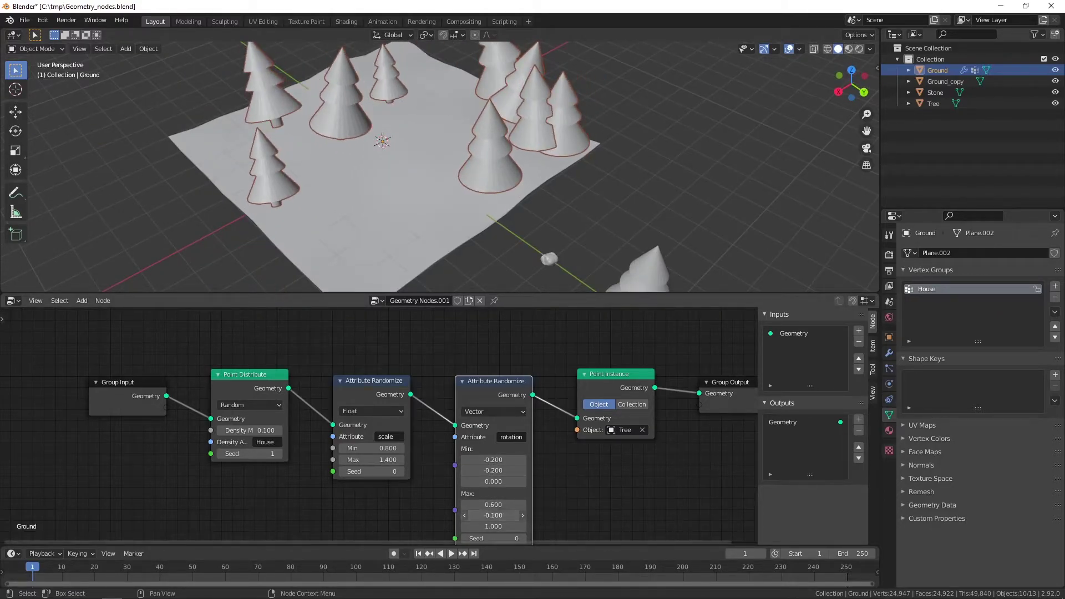
{"action": "left_click", "coordinate": [522, 515]}
{"action": "middle_click_drag", "start_coordinate": [399, 166], "coordinate": [439, 158]}
{"action": "left_click", "coordinate": [523, 460]}
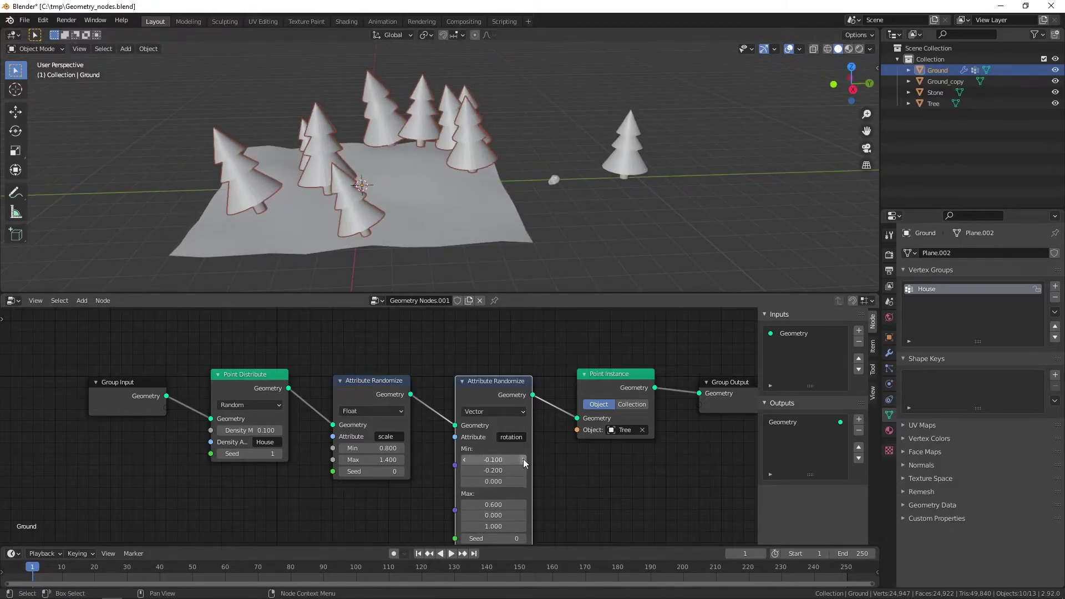
{"action": "left_click_drag", "start_coordinate": [522, 504], "coordinate": [468, 509]}
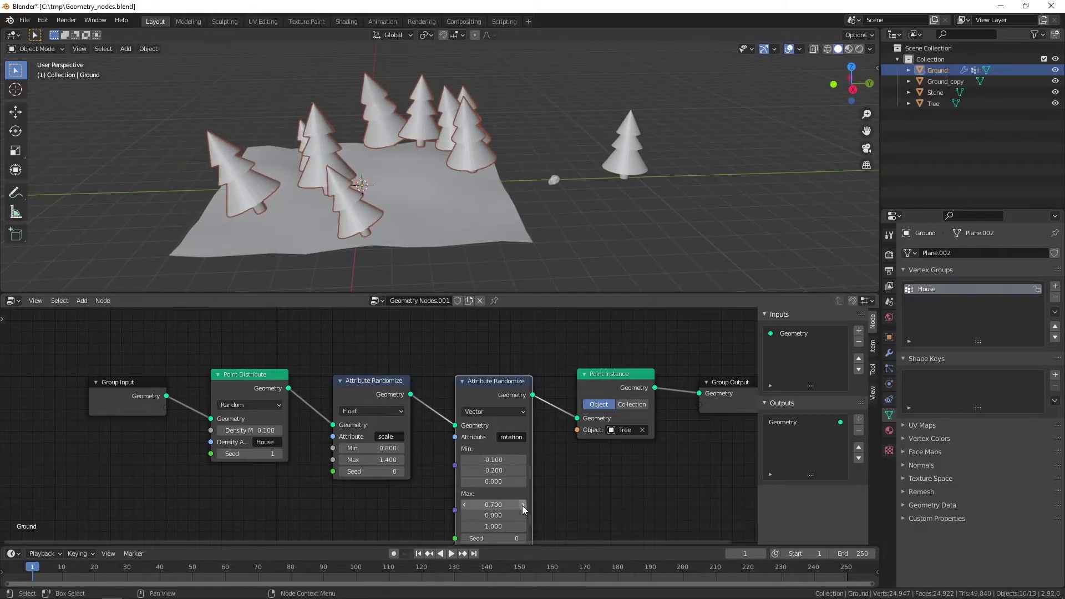
{"action": "middle_click_drag", "start_coordinate": [425, 211], "coordinate": [460, 205]}
{"action": "left_click_drag", "start_coordinate": [472, 470], "coordinate": [485, 470]}
{"action": "left_click", "coordinate": [465, 515]}
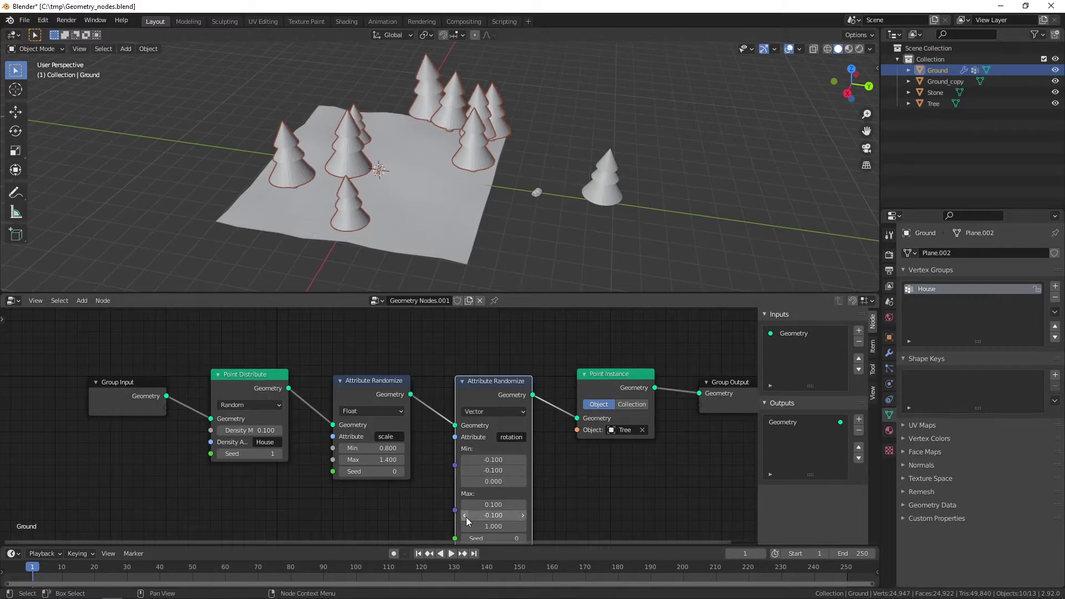
{"action": "middle_click_drag", "start_coordinate": [508, 235], "coordinate": [404, 185]}
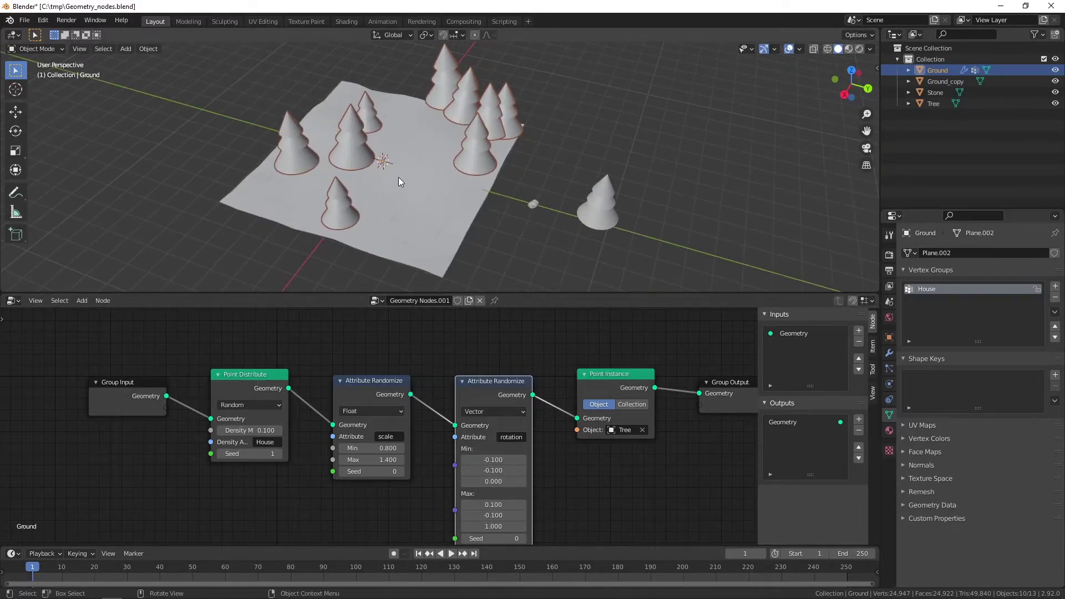
{"action": "scroll", "coordinate": [567, 433], "scroll_direction": "down", "scroll_amount": 2}
{"action": "middle_click_drag", "start_coordinate": [568, 433], "coordinate": [487, 430]}
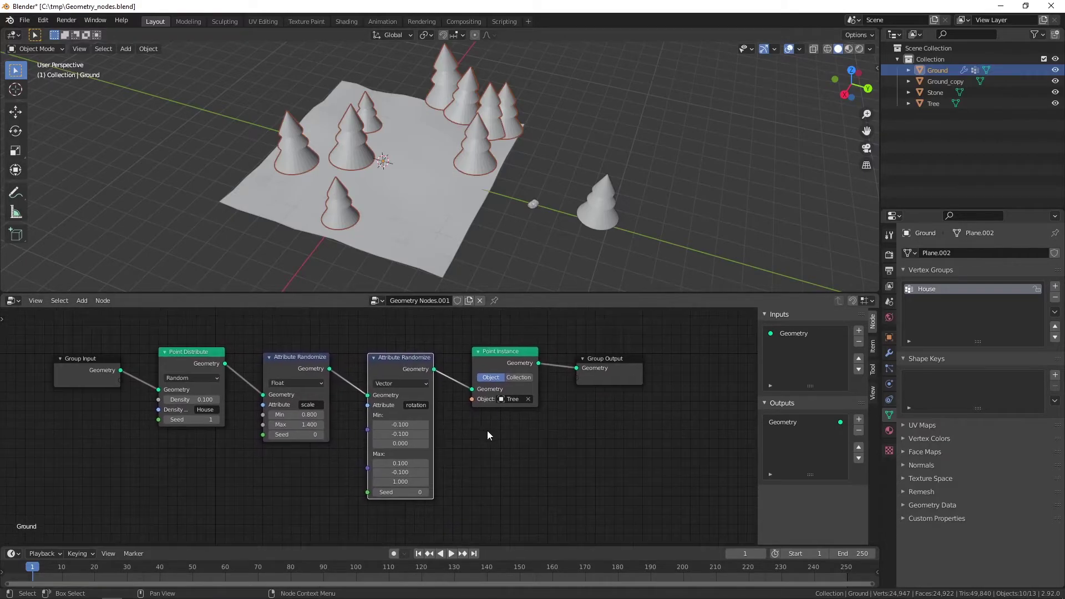
Insert a third Attribute Randomize node before Point Instance for the position attribute.
{"action": "key", "text": "shift+a"}
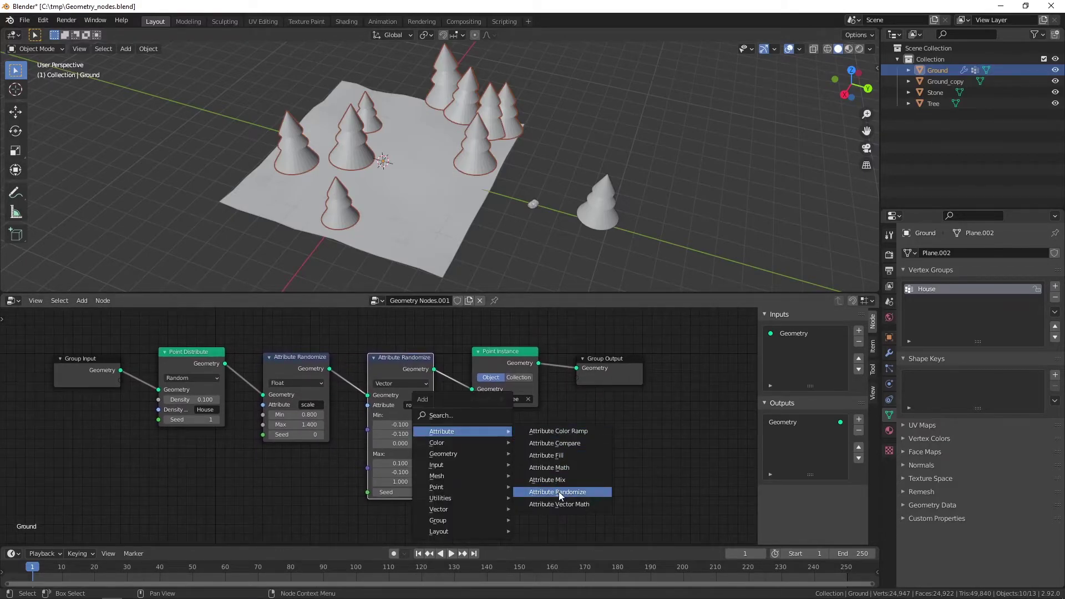
{"action": "left_click", "coordinate": [559, 492]}
{"action": "left_click", "coordinate": [546, 428]}
{"action": "scroll", "coordinate": [546, 428], "scroll_direction": "up", "scroll_amount": 1}
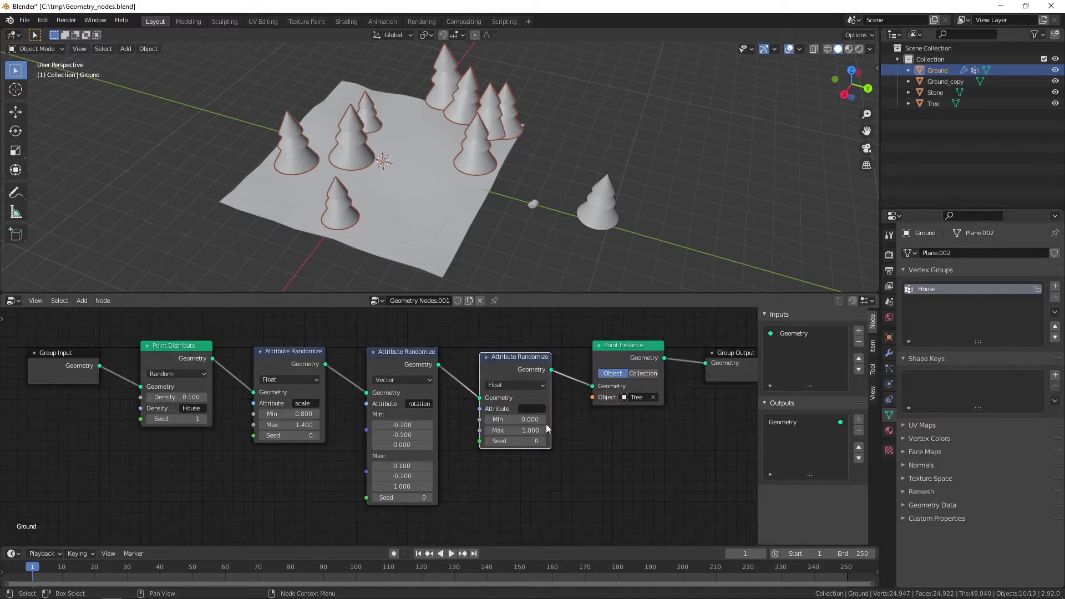
{"action": "scroll", "coordinate": [546, 428], "scroll_direction": "up", "scroll_amount": 1}
{"action": "left_click", "coordinate": [541, 407]}
{"action": "type", "text": "position"}
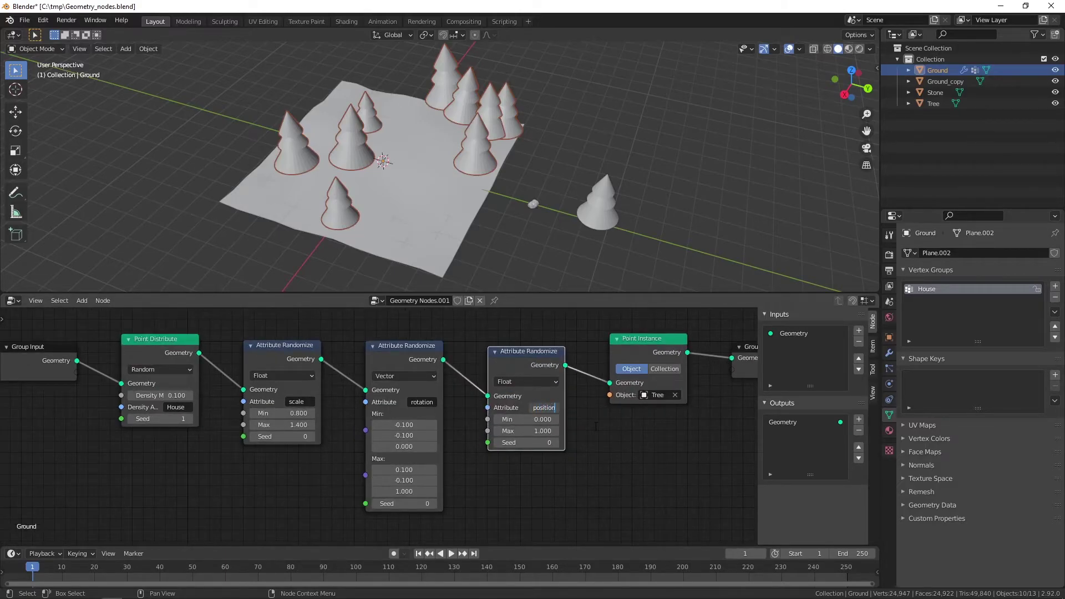
{"action": "key", "text": "Return"}
Make the position randomizer a Vector with a maximum Z offset of 0.
{"action": "left_click", "coordinate": [554, 382]}
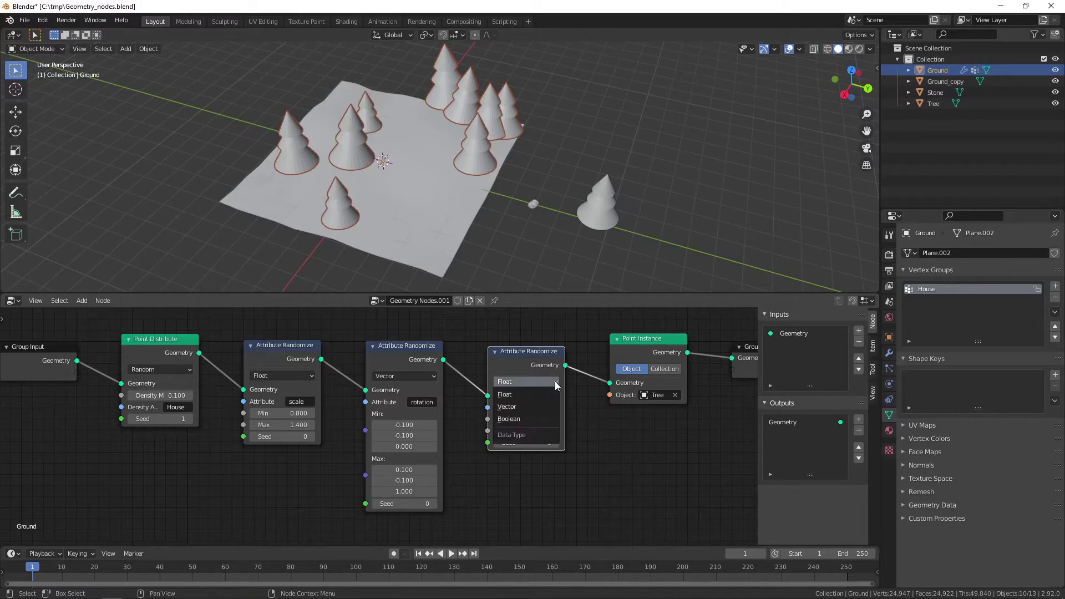
{"action": "left_click", "coordinate": [532, 404]}
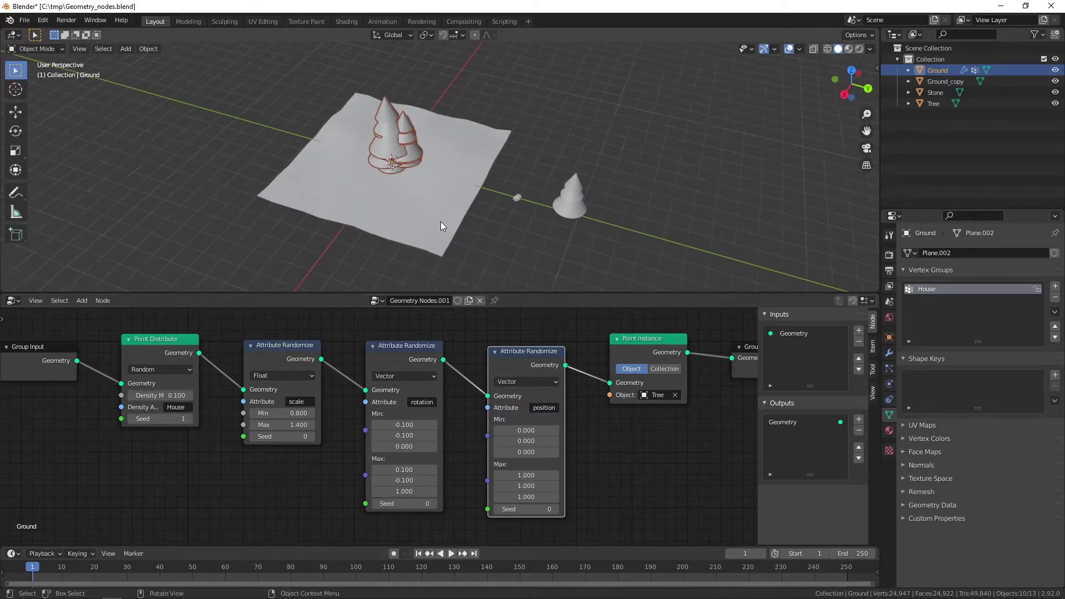
{"action": "mouse_move", "coordinate": [424, 214]}
{"action": "middle_mouse_down"}
{"action": "mouse_move", "coordinate": [496, 215]}
{"action": "mouse_move", "coordinate": [370, 175]}
{"action": "middle_mouse_up"}
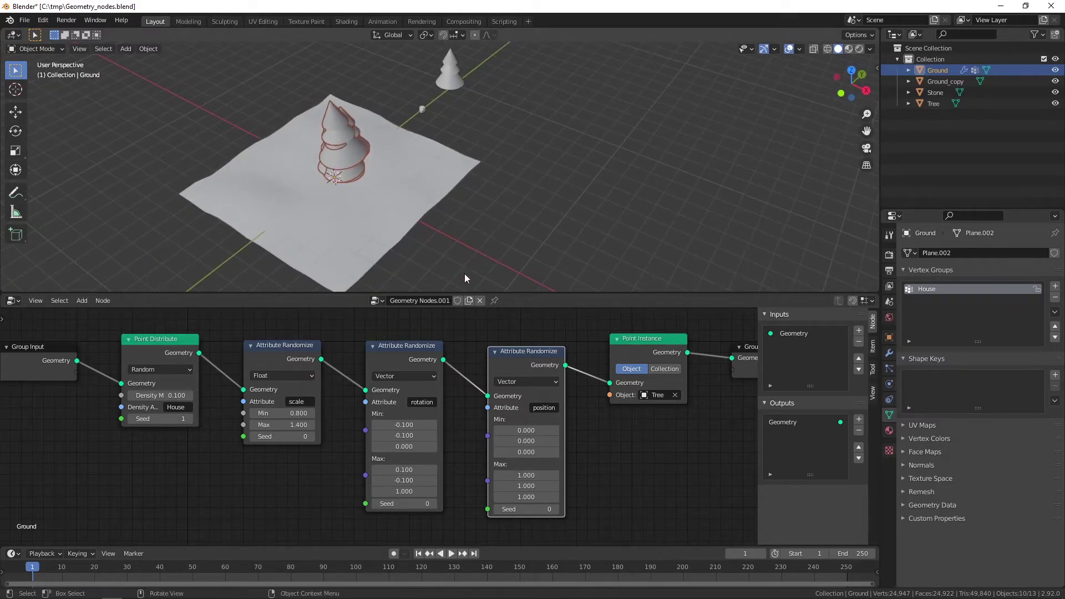
{"action": "left_click", "coordinate": [522, 498]}
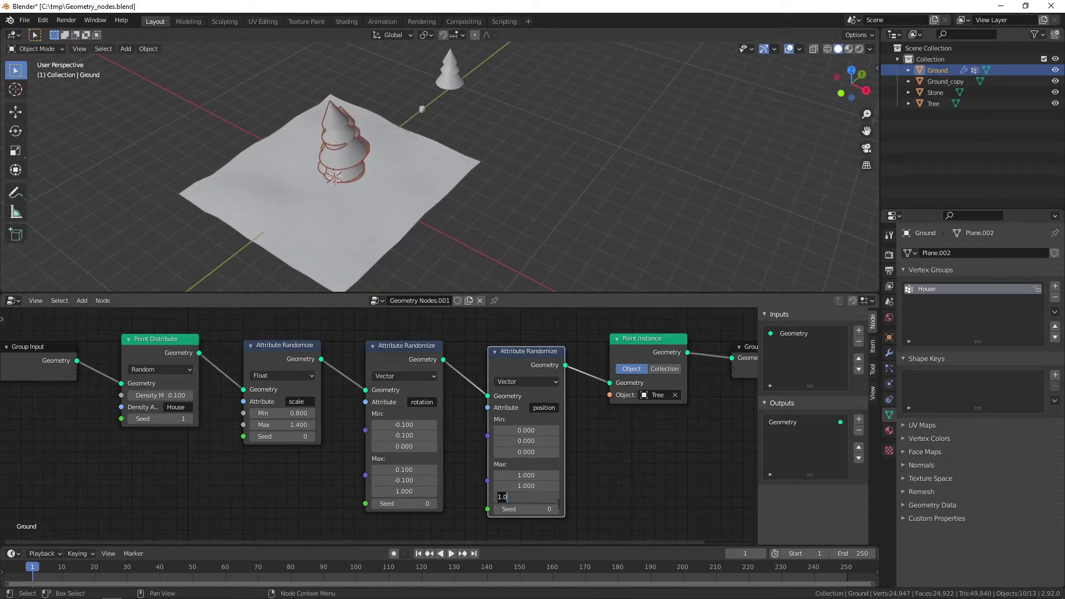
{"action": "type", "text": "0"}
{"action": "key", "text": "Return"}
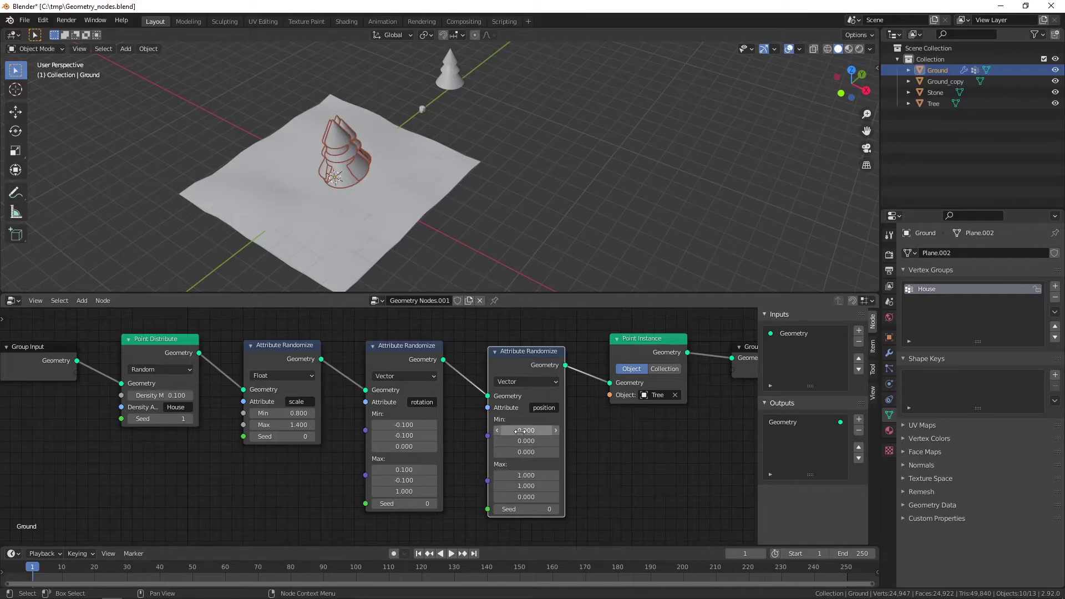
Spread the position offsets to X −4.6 to 5.0 and Y −5.2 to 5.3.
{"action": "left_click_drag", "start_coordinate": [524, 430], "coordinate": [454, 429]}
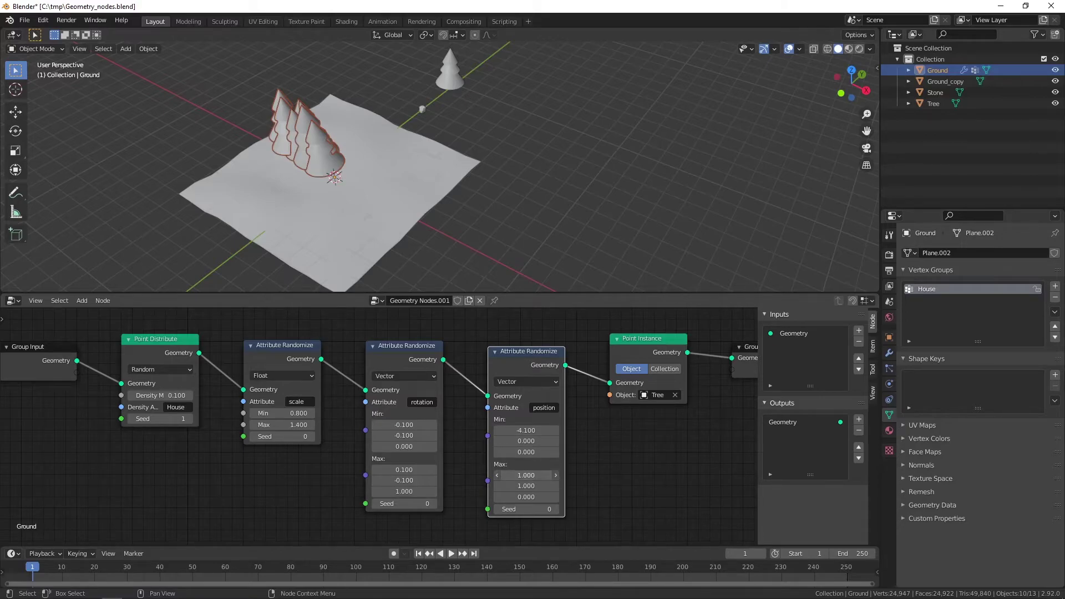
{"action": "mouse_move", "coordinate": [528, 475]}
{"action": "left_mouse_down"}
{"action": "mouse_move", "coordinate": [585, 475]}
{"action": "mouse_move", "coordinate": [549, 474]}
{"action": "left_mouse_up"}
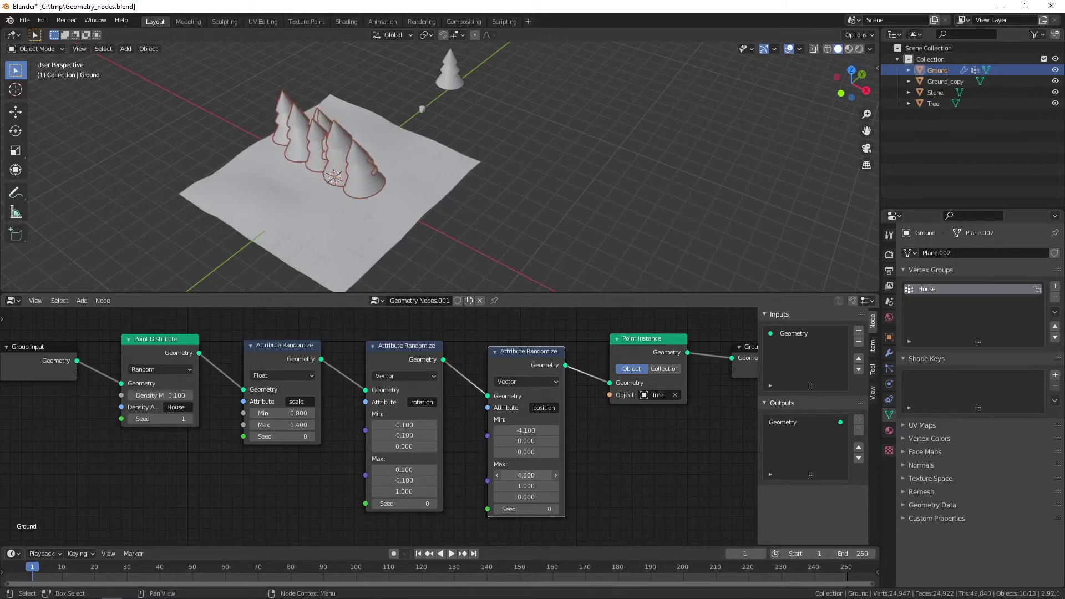
{"action": "middle_click_drag", "start_coordinate": [504, 252], "coordinate": [411, 229]}
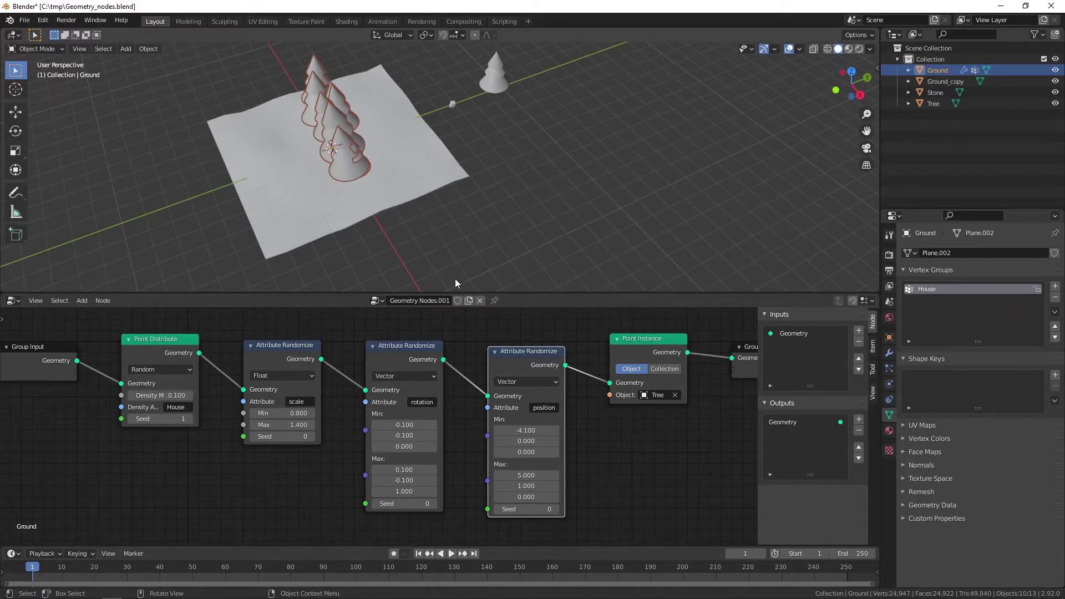
{"action": "mouse_move", "coordinate": [526, 441]}
{"action": "left_mouse_down"}
{"action": "mouse_move", "coordinate": [541, 441]}
{"action": "mouse_move", "coordinate": [421, 440]}
{"action": "left_mouse_up"}
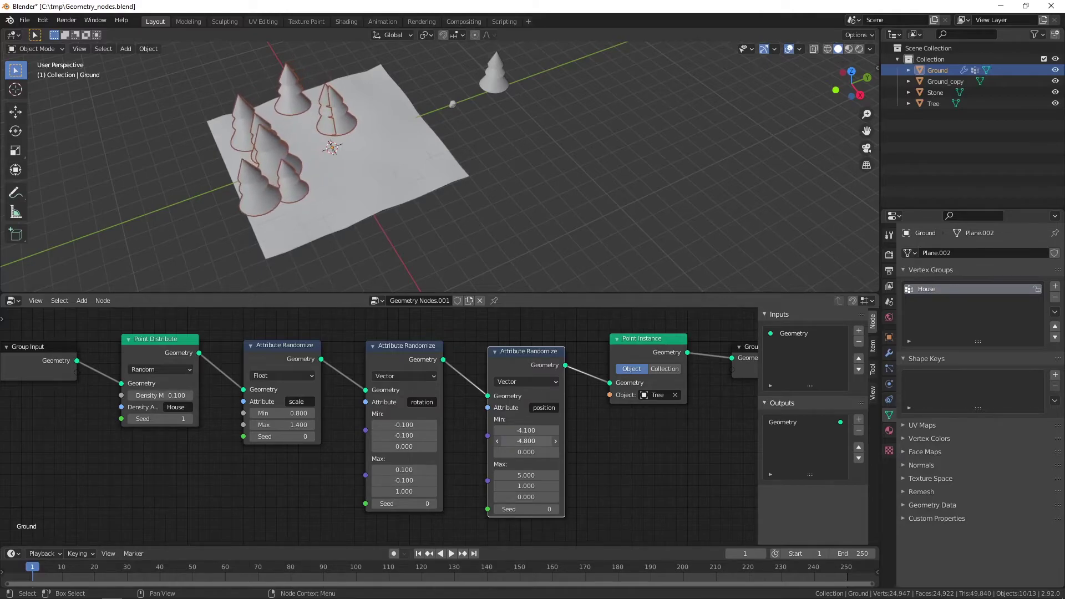
{"action": "left_click_drag", "start_coordinate": [526, 485], "coordinate": [592, 486]}
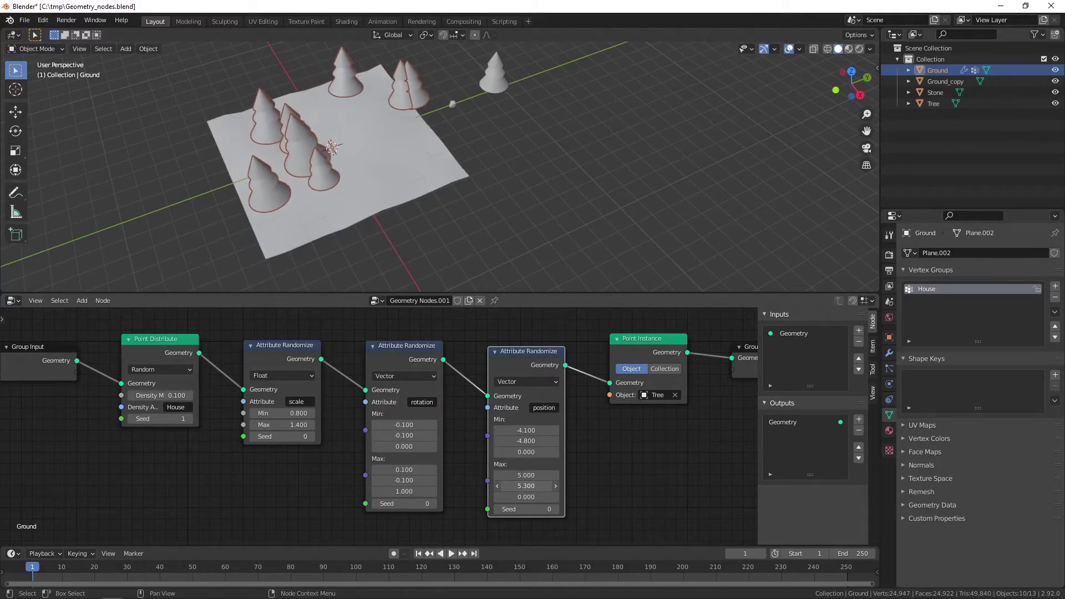
{"action": "mouse_move", "coordinate": [526, 431]}
{"action": "left_mouse_down"}
{"action": "mouse_move", "coordinate": [499, 430]}
{"action": "mouse_move", "coordinate": [502, 441]}
{"action": "left_mouse_up"}
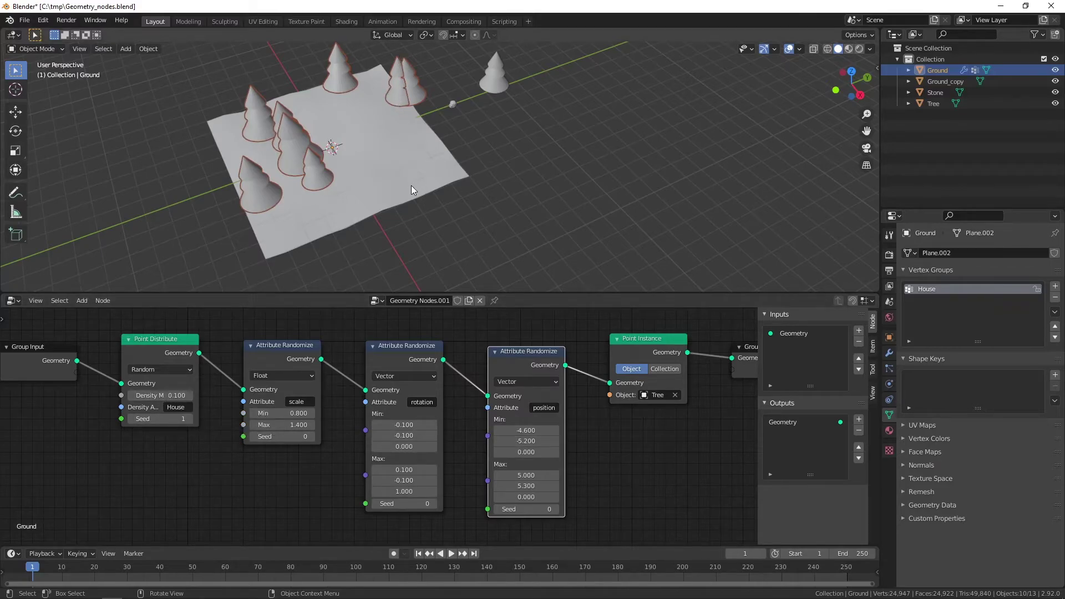
Try tree Point Distribute Density Max values of 0.05, then 0.07.
{"action": "double_click", "coordinate": [188, 396]}
{"action": "type", "text": "0.05"}
{"action": "key", "text": "Return"}
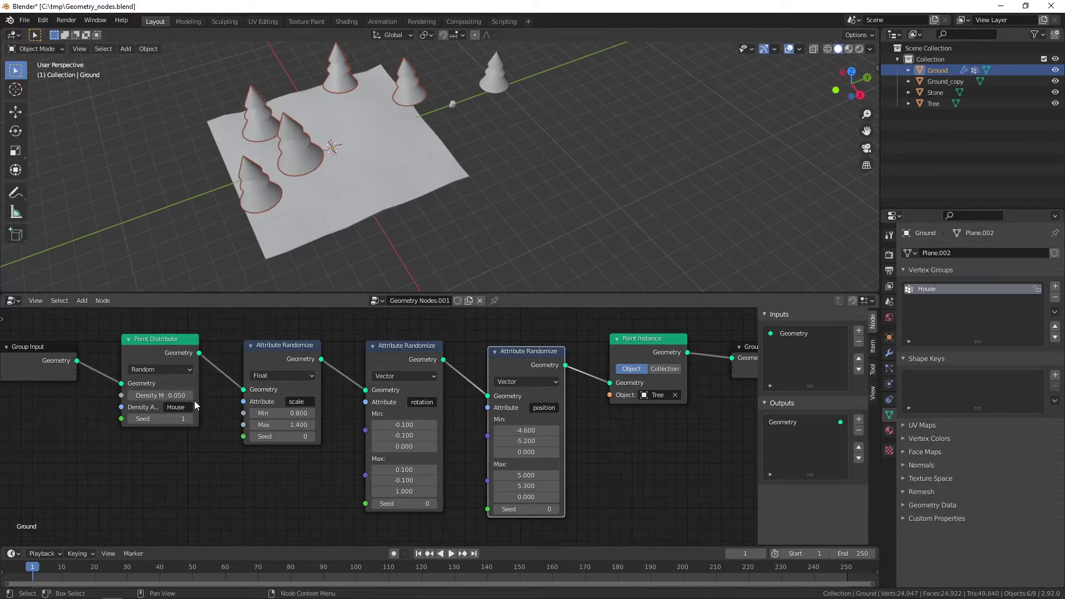
{"action": "double_click", "coordinate": [161, 395]}
{"action": "type", "text": "7"}
{"action": "key", "text": "Return"}
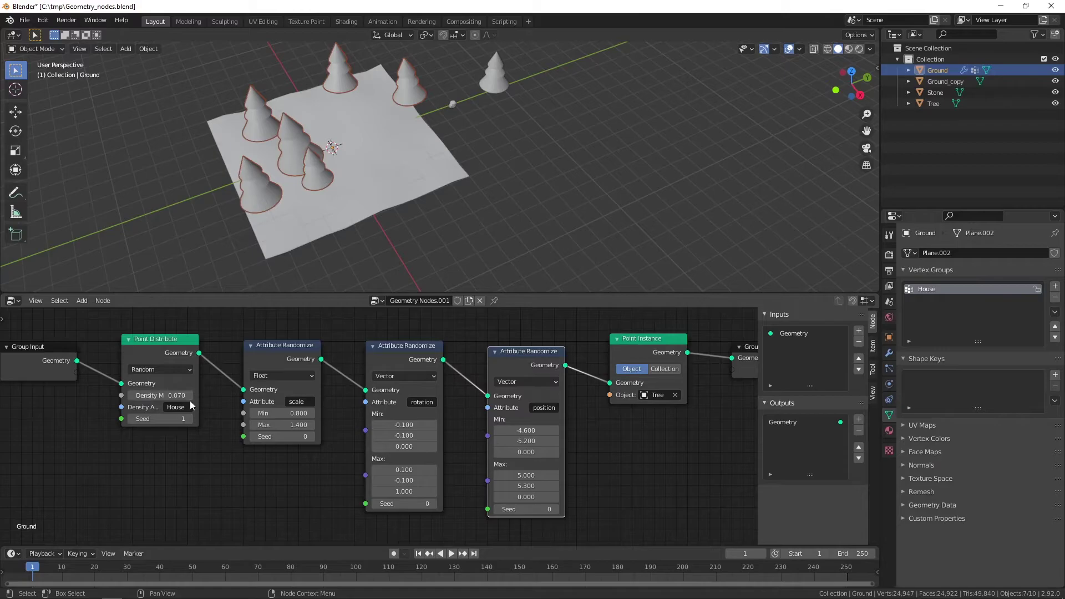
{"action": "middle_click_drag", "start_coordinate": [388, 141], "coordinate": [411, 151]}
Widen the position randomizer to span (-4.7, -5.7, 0) to (7.9, 4.5, 0).
{"action": "left_click", "coordinate": [497, 430]}
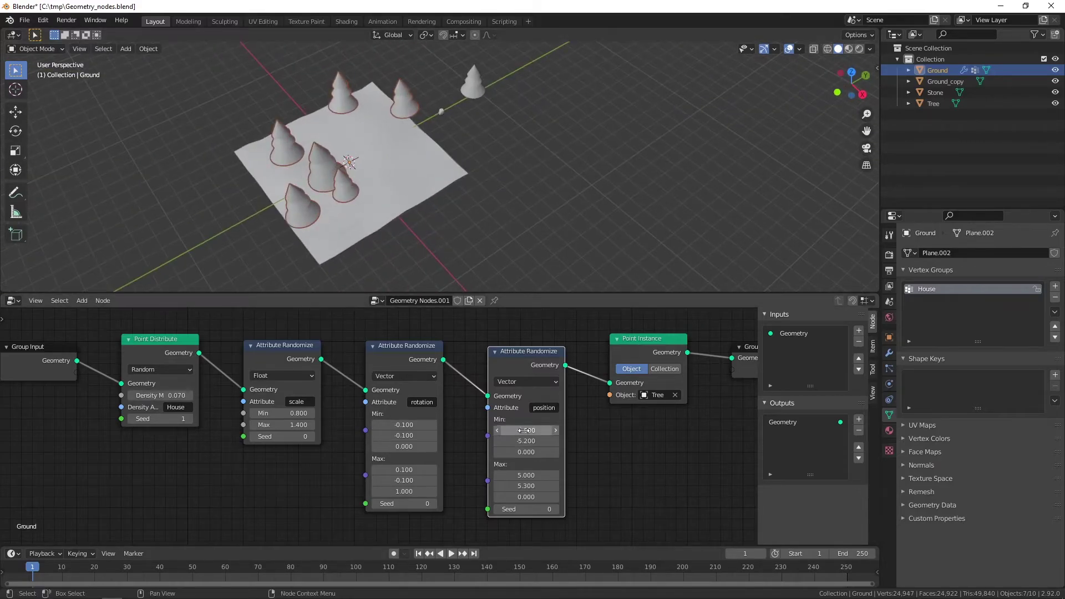
{"action": "left_click_drag", "start_coordinate": [526, 475], "coordinate": [557, 475]}
{"action": "left_click_drag", "start_coordinate": [526, 441], "coordinate": [513, 440]}
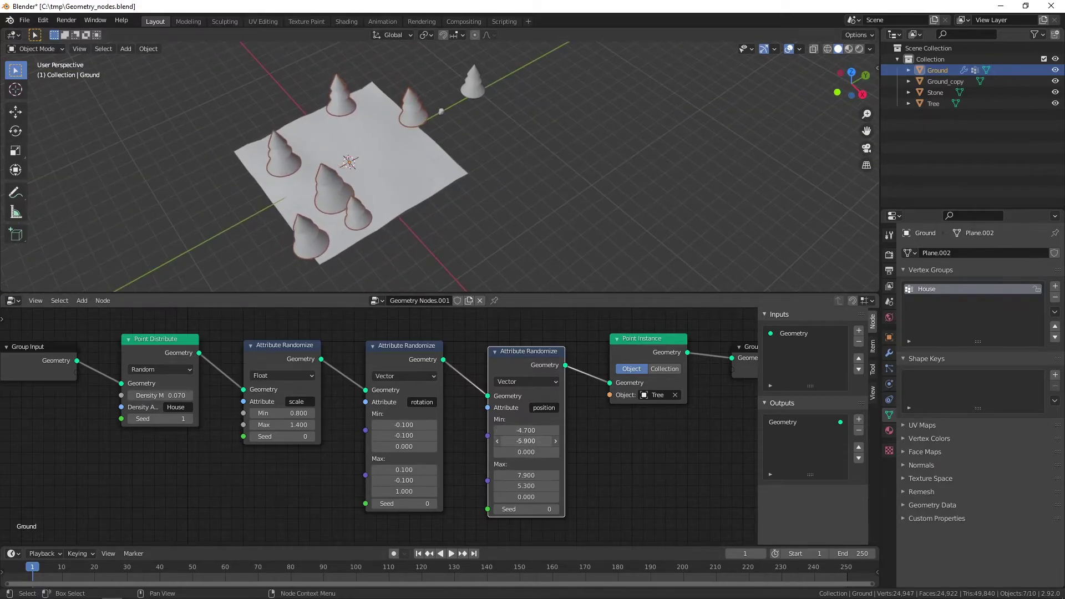
{"action": "left_click_drag", "start_coordinate": [526, 485], "coordinate": [505, 485]}
{"action": "mouse_move", "coordinate": [421, 167]}
{"action": "middle_mouse_down"}
{"action": "mouse_move", "coordinate": [456, 181]}
{"action": "mouse_move", "coordinate": [318, 265]}
{"action": "middle_mouse_up"}
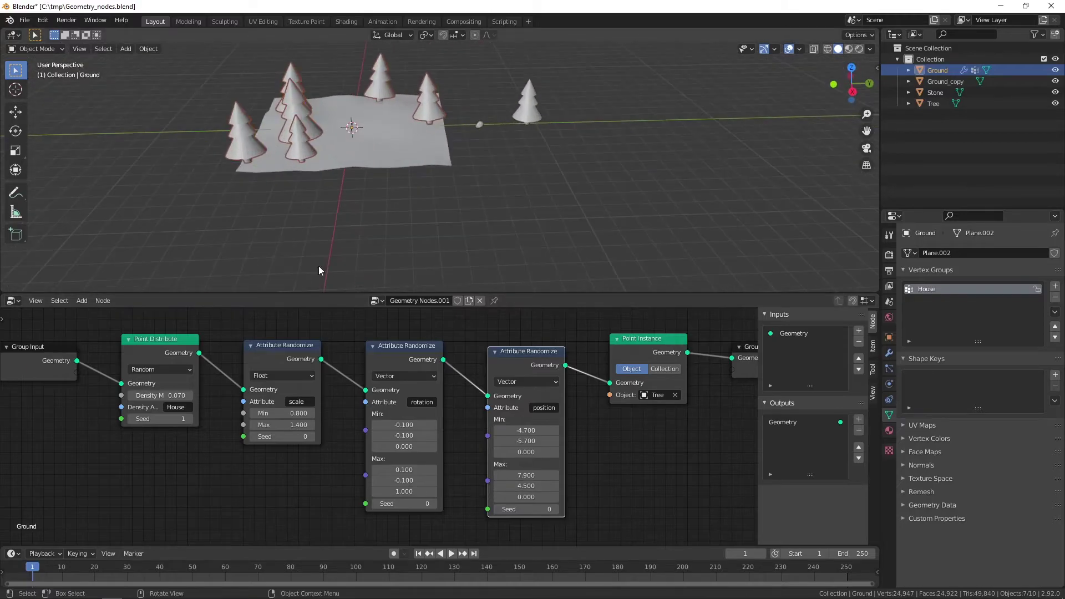
Set tree density to 0.080, enlarge the node editor and fit all nodes in view.
{"action": "left_click", "coordinate": [139, 395]}
{"action": "key", "text": "Return"}
{"action": "mouse_move", "coordinate": [407, 142]}
{"action": "middle_mouse_down"}
{"action": "mouse_move", "coordinate": [482, 145]}
{"action": "mouse_move", "coordinate": [352, 144]}
{"action": "mouse_move", "coordinate": [432, 153]}
{"action": "middle_mouse_up"}
{"action": "scroll", "coordinate": [432, 153], "scroll_direction": "down", "scroll_amount": 2}
{"action": "left_click_drag", "start_coordinate": [499, 294], "coordinate": [499, 265]}
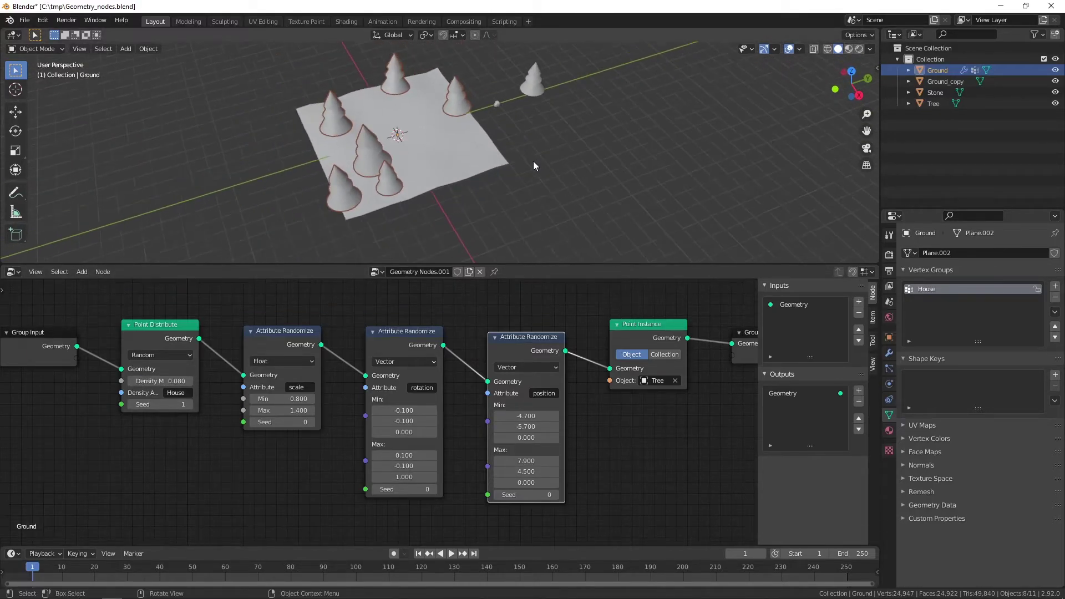
{"action": "left_click", "coordinate": [533, 161]}
{"action": "mouse_move", "coordinate": [534, 161]}
{"action": "middle_mouse_down"}
{"action": "mouse_move", "coordinate": [441, 142]}
{"action": "mouse_move", "coordinate": [553, 137]}
{"action": "middle_mouse_up"}
{"action": "key", "text": "Home"}
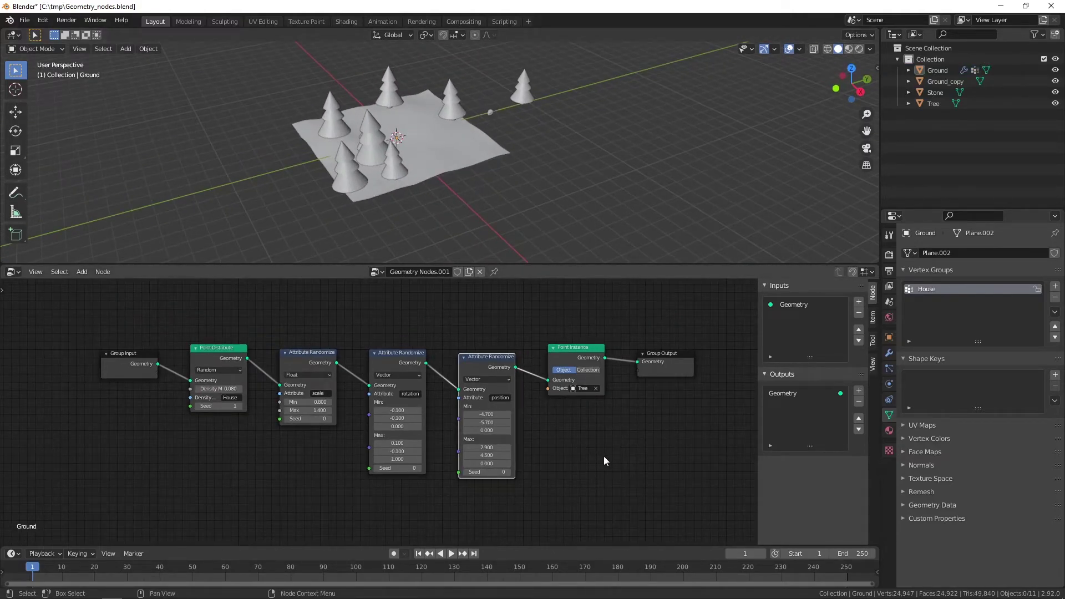
Duplicate the five scattering nodes and place the copy below the originals.
{"action": "middle_click_drag", "start_coordinate": [603, 456], "coordinate": [575, 435]}
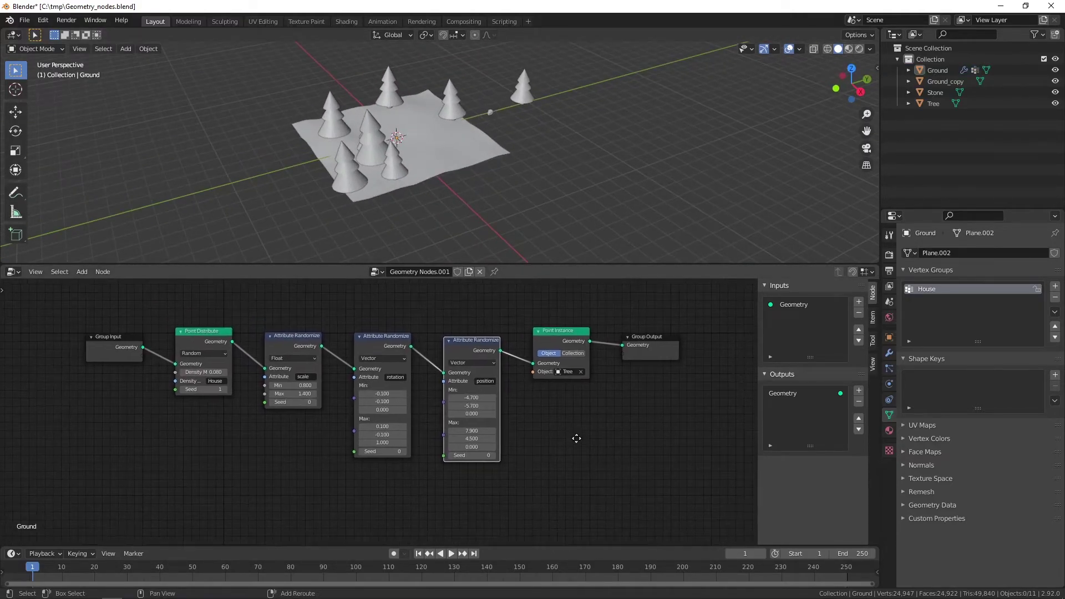
{"action": "left_click", "coordinate": [209, 332]}
{"action": "left_click", "coordinate": [297, 334], "text": "shift"}
{"action": "left_click", "coordinate": [383, 335], "text": "shift"}
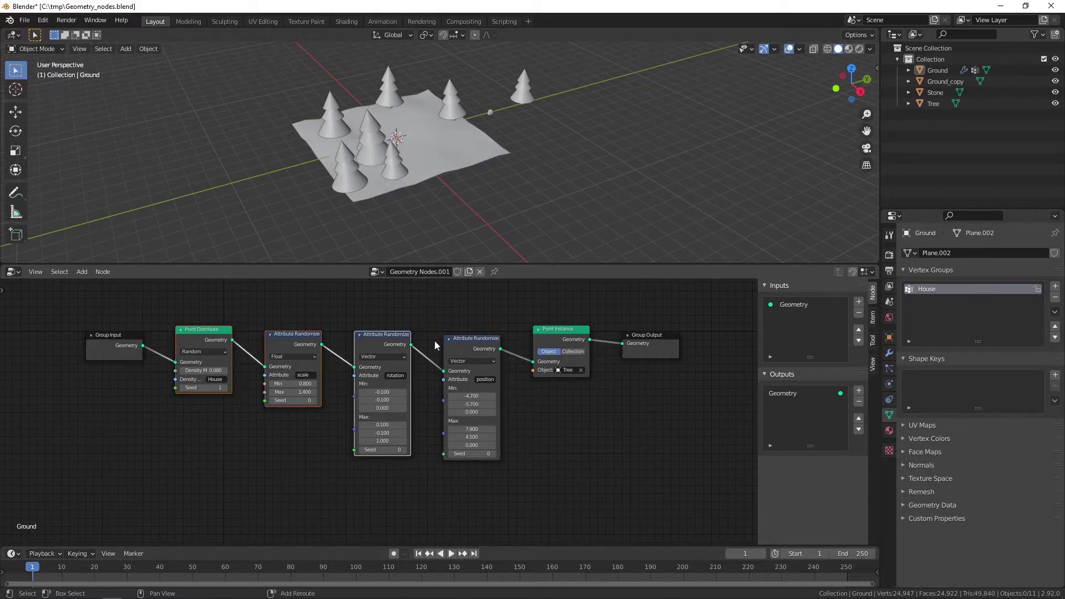
{"action": "left_click", "coordinate": [471, 339], "text": "shift"}
{"action": "left_click", "coordinate": [560, 333], "text": "shift"}
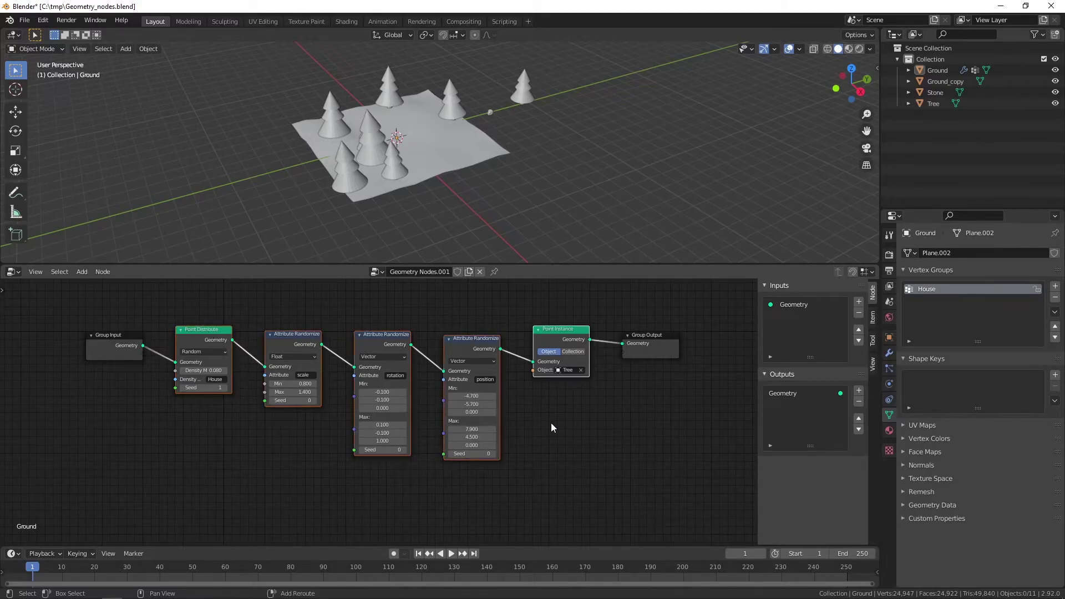
{"action": "key", "text": "shift+d"}
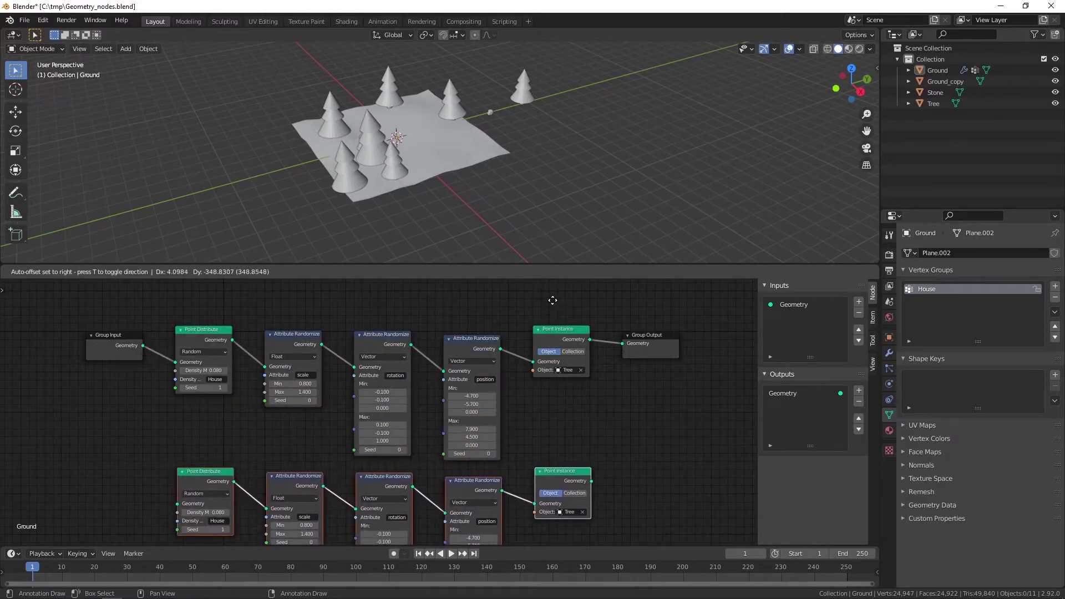
{"action": "left_click", "coordinate": [551, 300]}
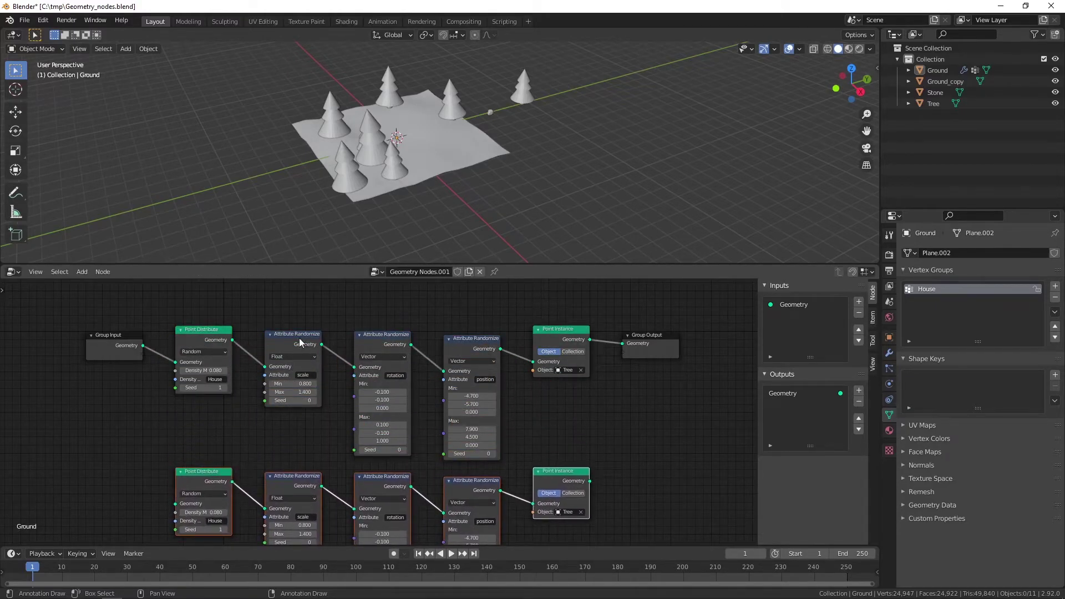
Feed Group Input geometry into the duplicated Point Distribute and zoom toward Group Output.
{"action": "middle_click_drag", "start_coordinate": [108, 430], "coordinate": [192, 384]}
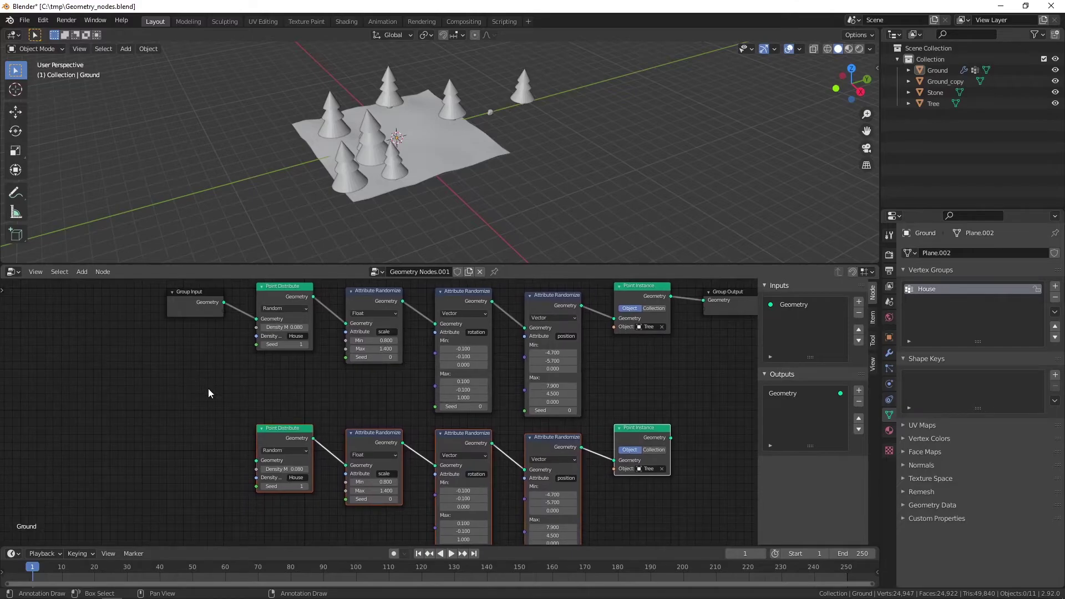
{"action": "left_click", "coordinate": [234, 460]}
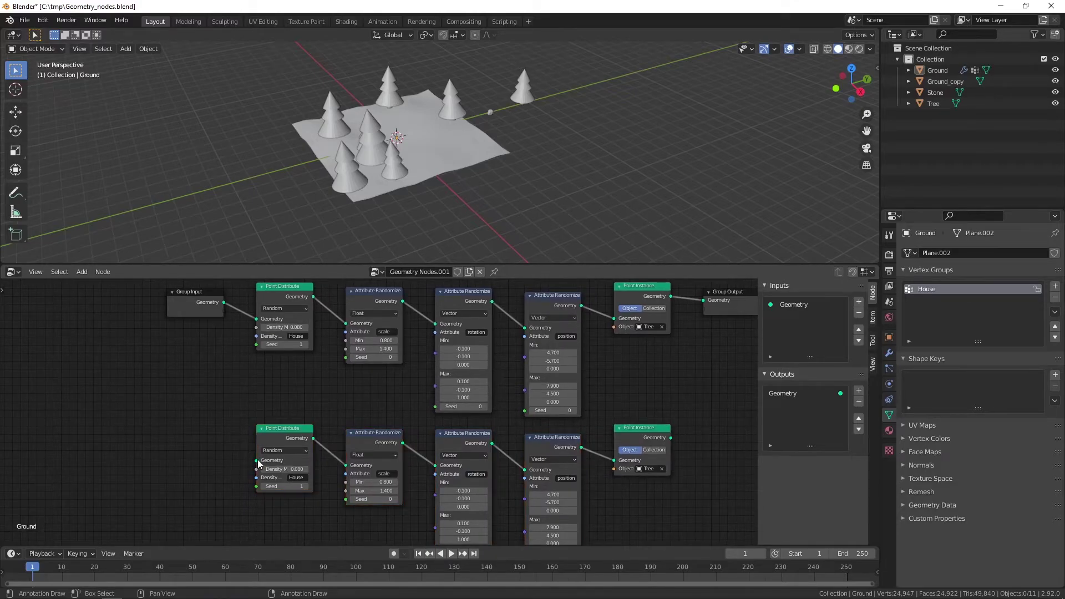
{"action": "left_click_drag", "start_coordinate": [257, 460], "coordinate": [224, 302]}
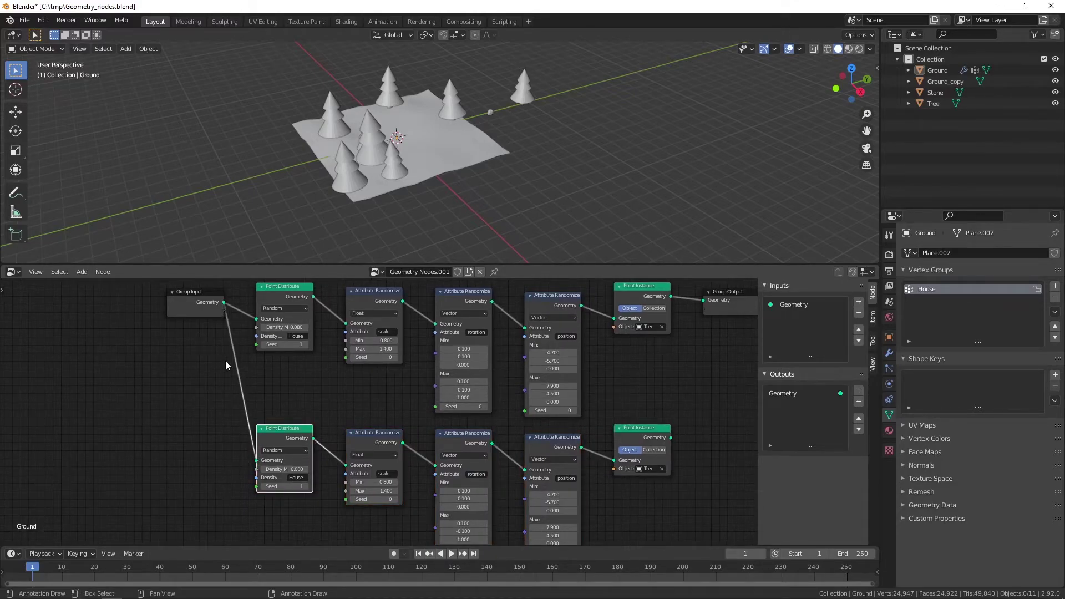
{"action": "middle_click_drag", "start_coordinate": [669, 376], "coordinate": [497, 376]}
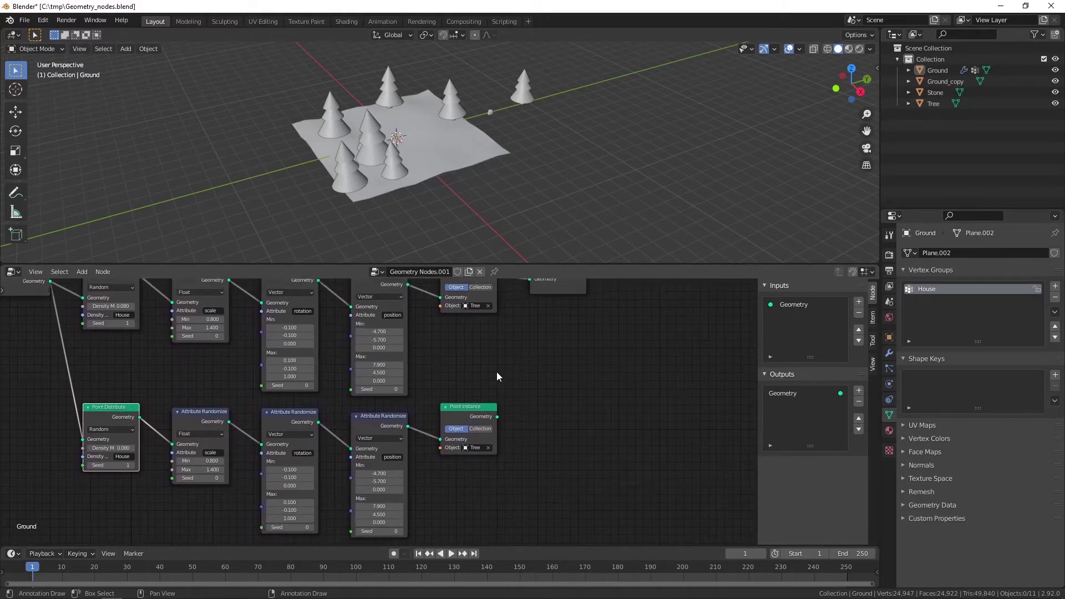
{"action": "scroll", "coordinate": [511, 365], "scroll_direction": "up", "scroll_amount": 2}
{"action": "mouse_move", "coordinate": [469, 399]}
{"action": "middle_mouse_down"}
{"action": "mouse_move", "coordinate": [424, 417]}
{"action": "mouse_move", "coordinate": [434, 408]}
{"action": "middle_mouse_up"}
Set the lower Point Instance object to Stone and preview each branch at the output.
{"action": "left_click", "coordinate": [407, 507]}
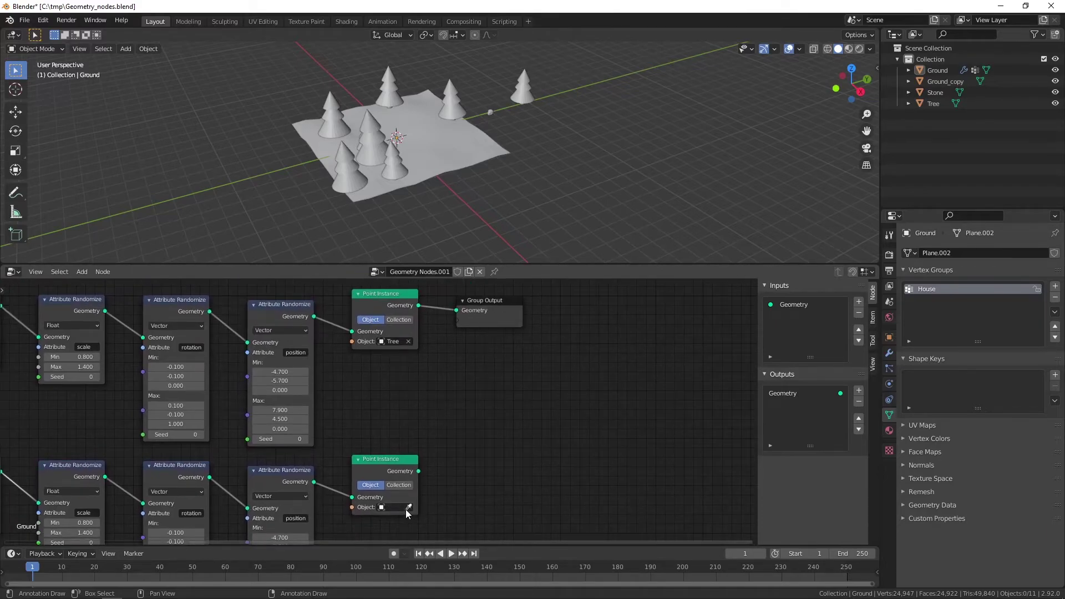
{"action": "left_click", "coordinate": [391, 508]}
{"action": "left_click", "coordinate": [387, 426]}
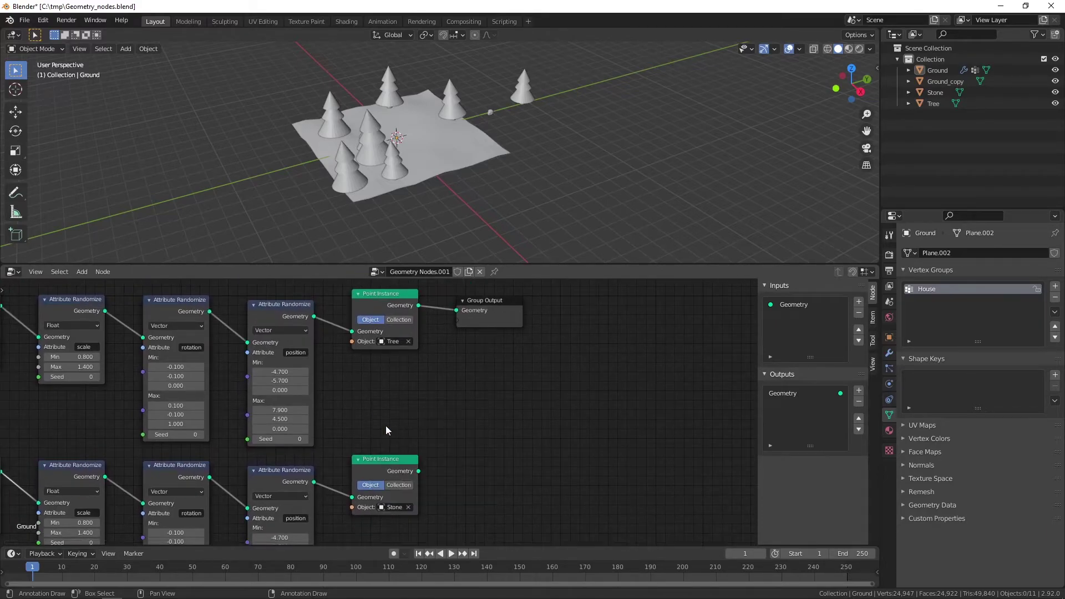
{"action": "middle_click_drag", "start_coordinate": [481, 408], "coordinate": [475, 425]}
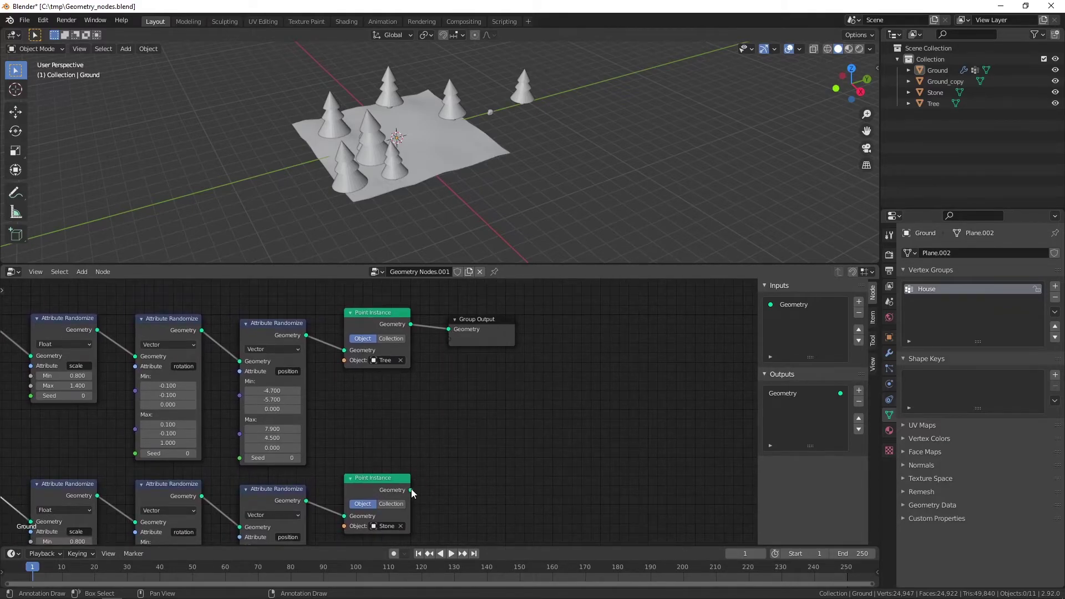
{"action": "left_click_drag", "start_coordinate": [411, 490], "coordinate": [449, 329]}
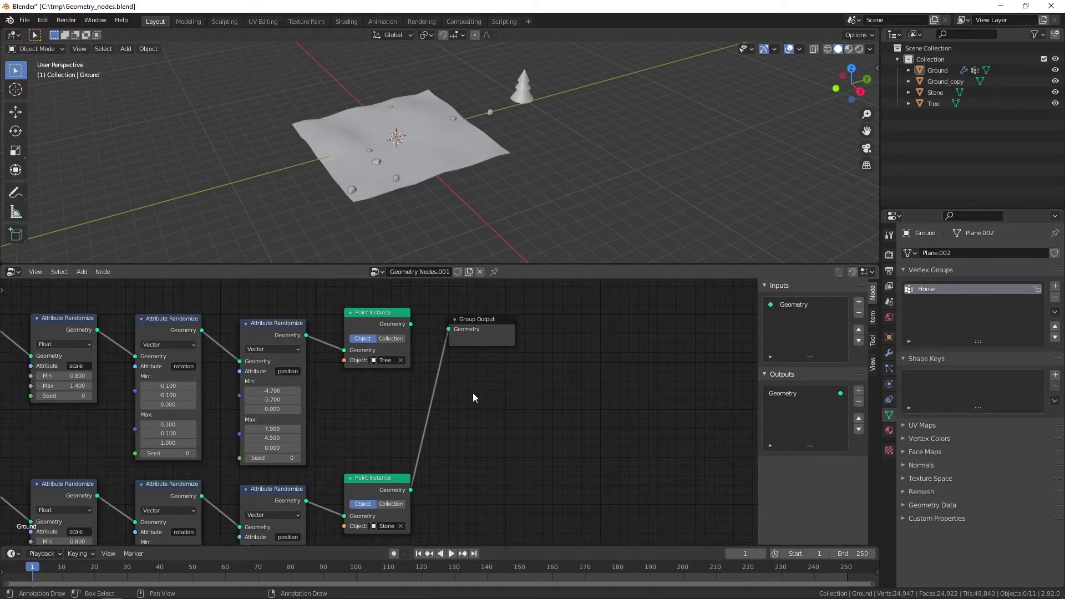
{"action": "left_click_drag", "start_coordinate": [410, 324], "coordinate": [448, 329]}
Insert a Join Geometry node before Group Output and connect the Stone branch to it.
{"action": "key", "text": "shift+a"}
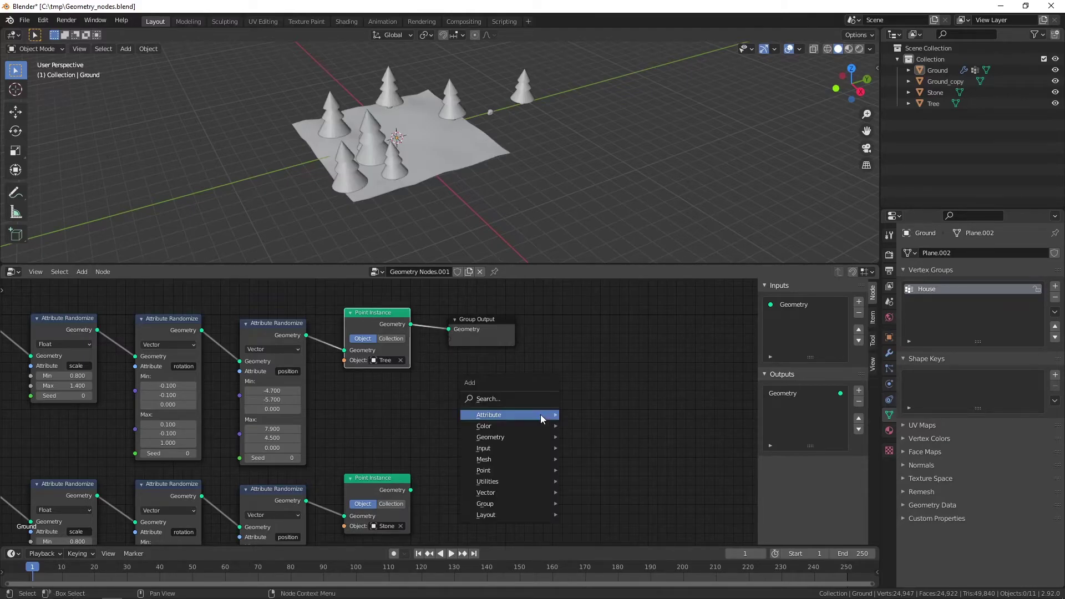
{"action": "left_click", "coordinate": [515, 397]}
{"action": "type", "text": "jo"}
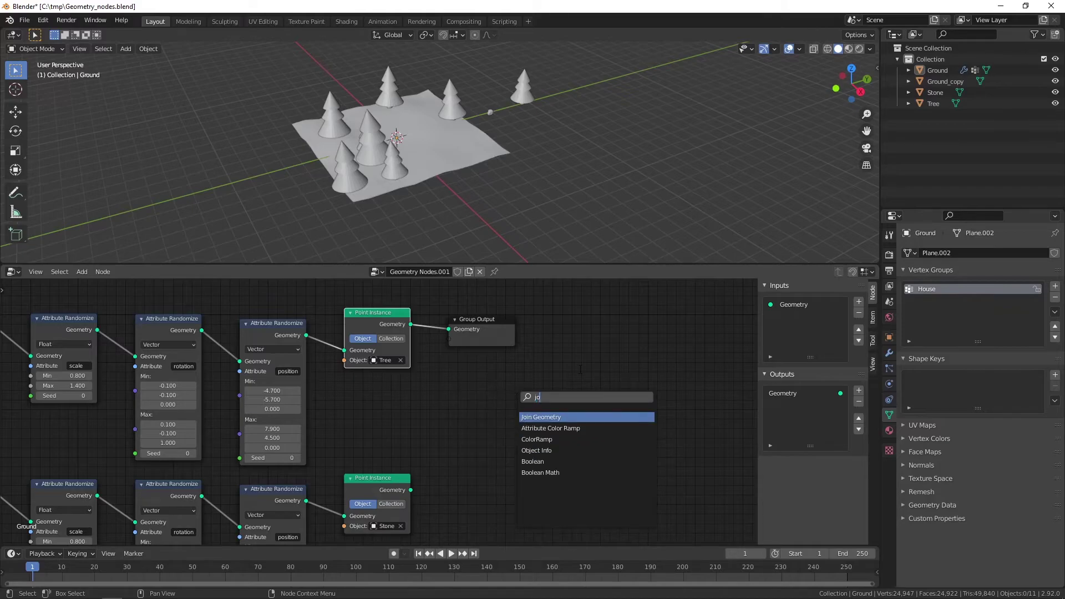
{"action": "left_click", "coordinate": [544, 417]}
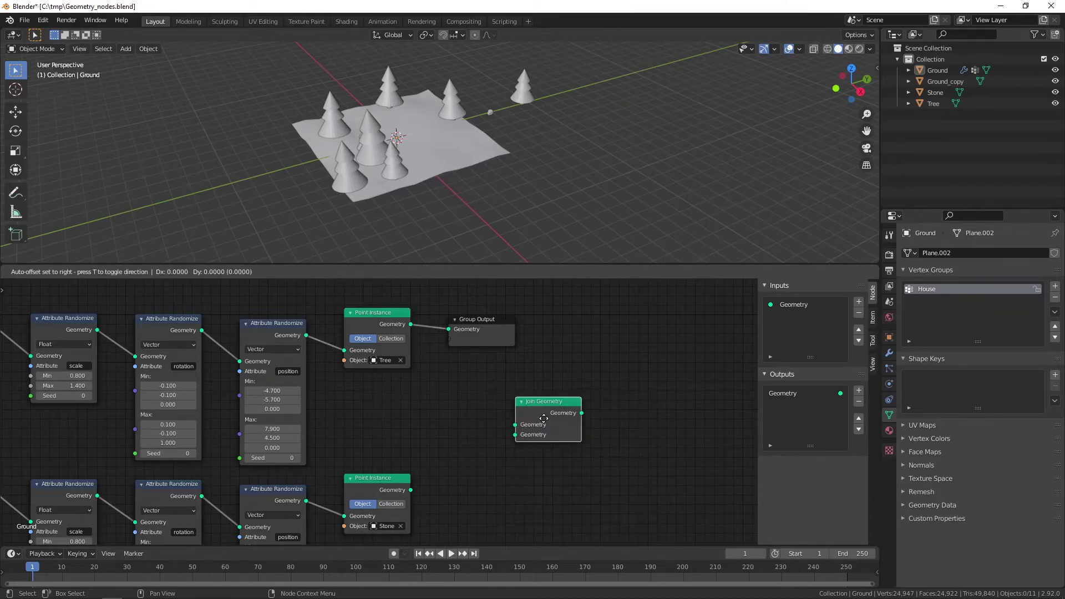
{"action": "left_click", "coordinate": [505, 404]}
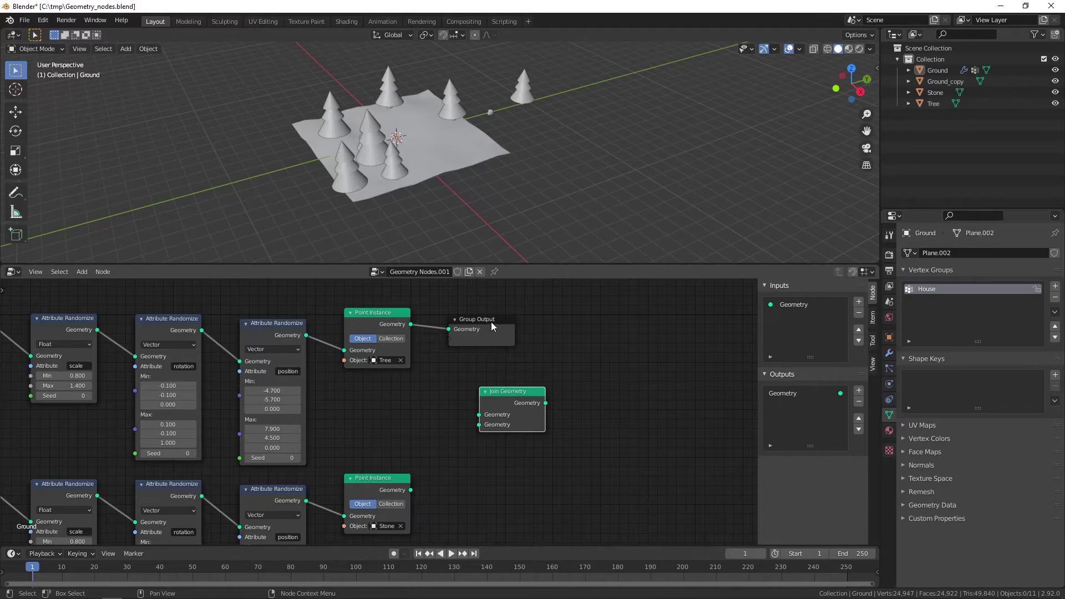
{"action": "mouse_move", "coordinate": [491, 322]}
{"action": "left_mouse_down"}
{"action": "mouse_move", "coordinate": [647, 346]}
{"action": "mouse_move", "coordinate": [478, 415]}
{"action": "mouse_move", "coordinate": [512, 356]}
{"action": "mouse_move", "coordinate": [604, 354]}
{"action": "left_mouse_up"}
{"action": "left_click", "coordinate": [646, 346]}
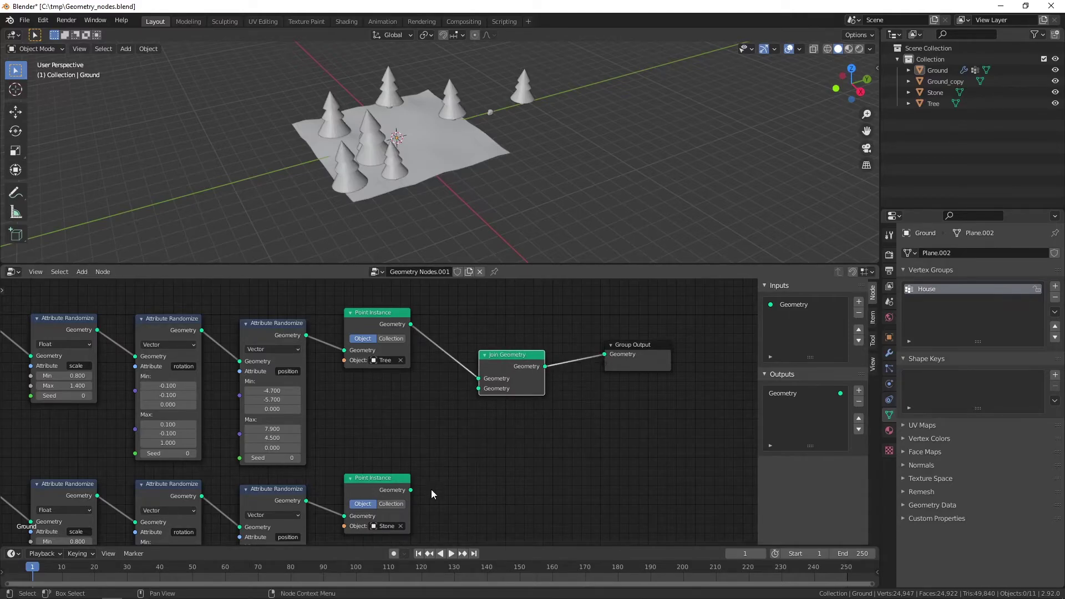
{"action": "left_click_drag", "start_coordinate": [410, 489], "coordinate": [478, 388]}
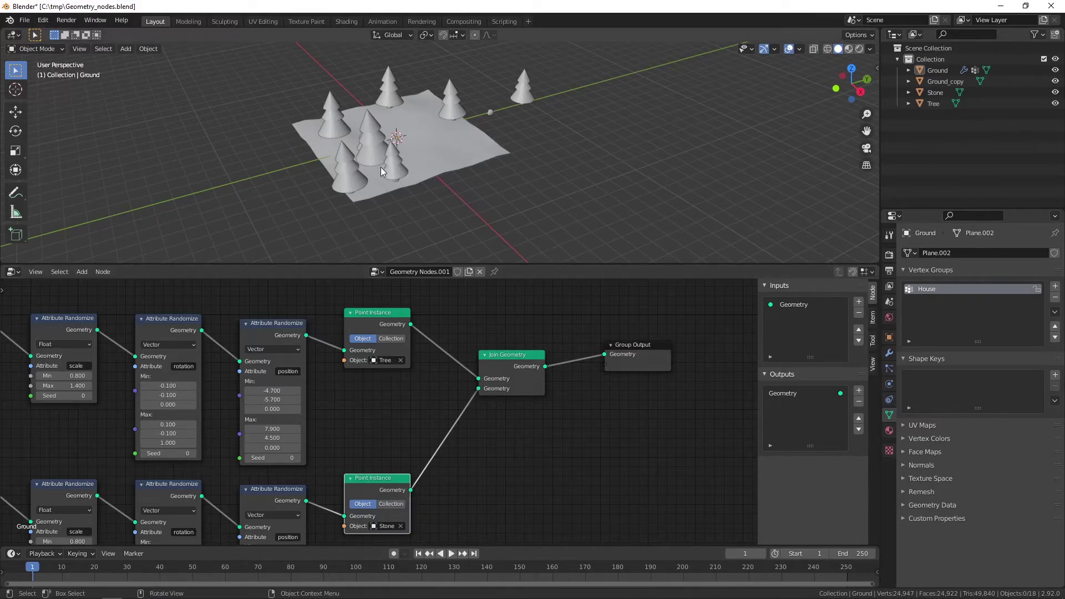
Orbit to inspect the scattered stones and fit the whole node tree in view.
{"action": "mouse_move", "coordinate": [381, 168]}
{"action": "middle_mouse_down"}
{"action": "mouse_move", "coordinate": [383, 99]}
{"action": "mouse_move", "coordinate": [371, 176]}
{"action": "mouse_move", "coordinate": [351, 104]}
{"action": "mouse_move", "coordinate": [350, 144]}
{"action": "mouse_move", "coordinate": [306, 131]}
{"action": "middle_mouse_up"}
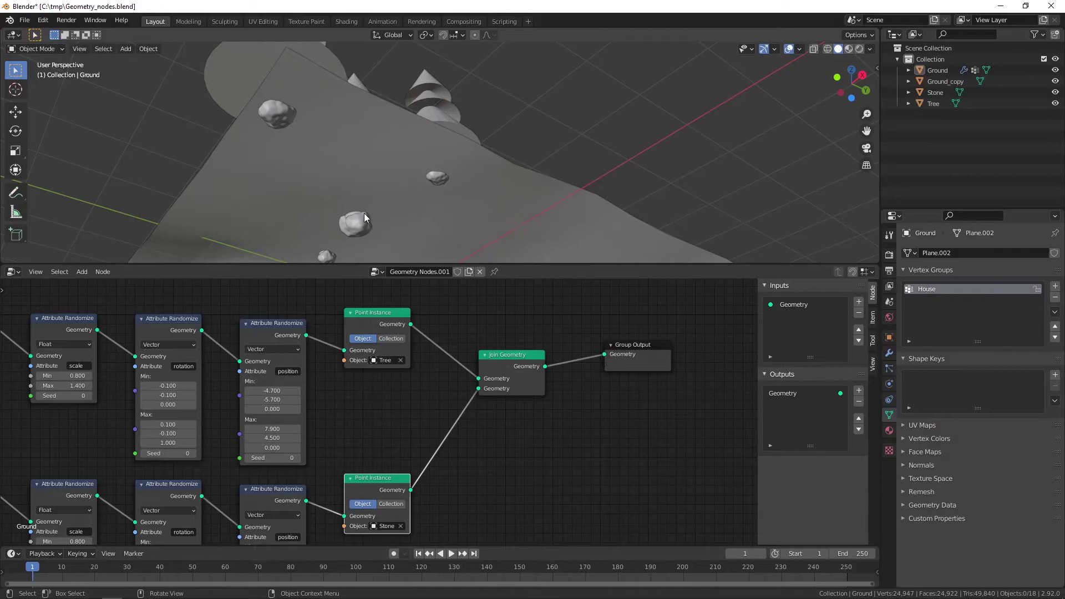
{"action": "mouse_move", "coordinate": [363, 213]}
{"action": "middle_mouse_down"}
{"action": "mouse_move", "coordinate": [427, 171]}
{"action": "mouse_move", "coordinate": [421, 235]}
{"action": "mouse_move", "coordinate": [445, 193]}
{"action": "mouse_move", "coordinate": [452, 208]}
{"action": "mouse_move", "coordinate": [432, 188]}
{"action": "mouse_move", "coordinate": [427, 205]}
{"action": "middle_mouse_up"}
{"action": "scroll", "coordinate": [427, 171], "scroll_direction": "down", "scroll_amount": 5}
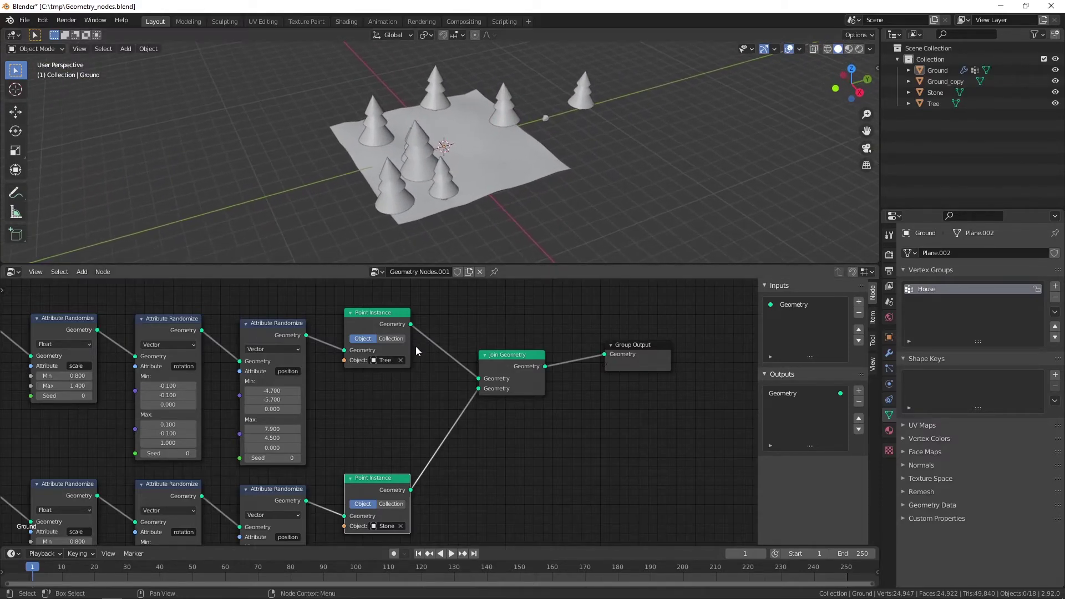
{"action": "scroll", "coordinate": [416, 350], "scroll_direction": "down", "scroll_amount": 2}
{"action": "scroll", "coordinate": [398, 417], "scroll_direction": "down", "scroll_amount": 2}
{"action": "middle_click_drag", "start_coordinate": [435, 395], "coordinate": [556, 367]}
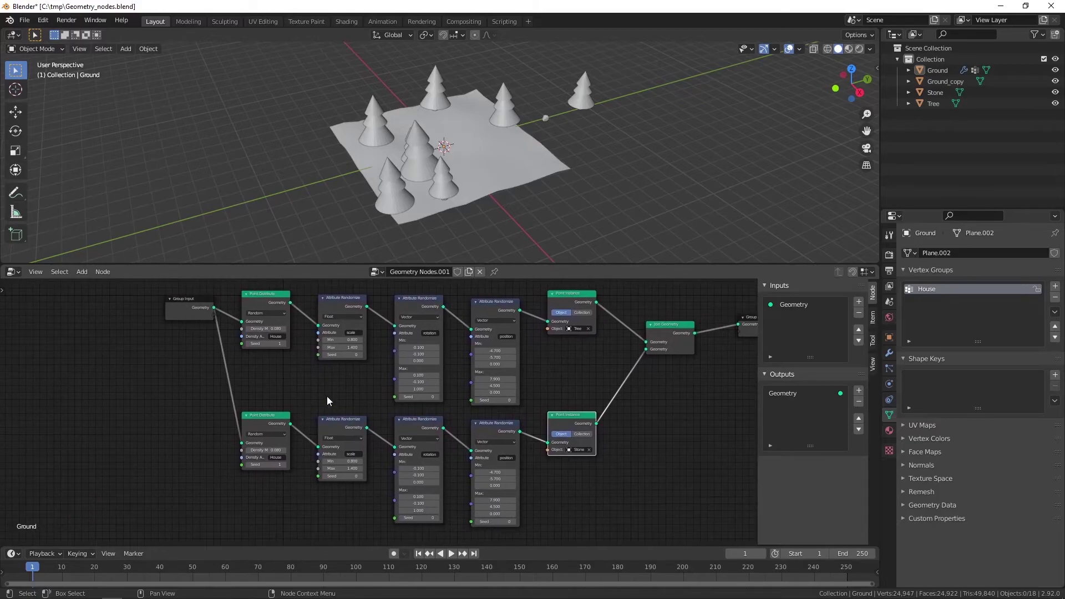
Raise the stone Point Distribute density from 0.180 to 0.380.
{"action": "scroll", "coordinate": [327, 396], "scroll_direction": "up", "scroll_amount": 1}
{"action": "scroll", "coordinate": [321, 391], "scroll_direction": "up", "scroll_amount": 1}
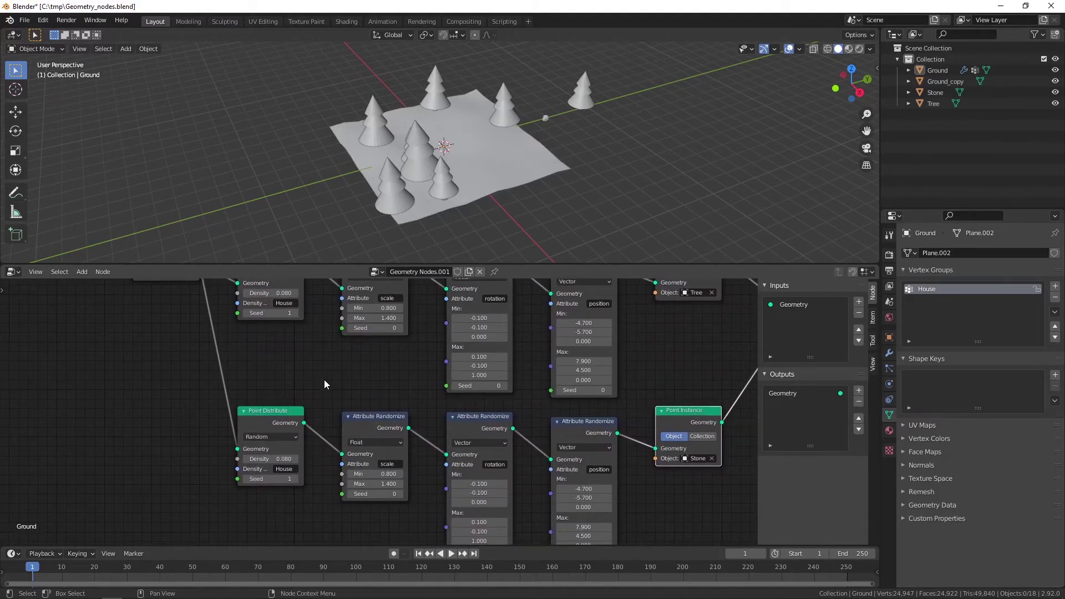
{"action": "left_click", "coordinate": [330, 382]}
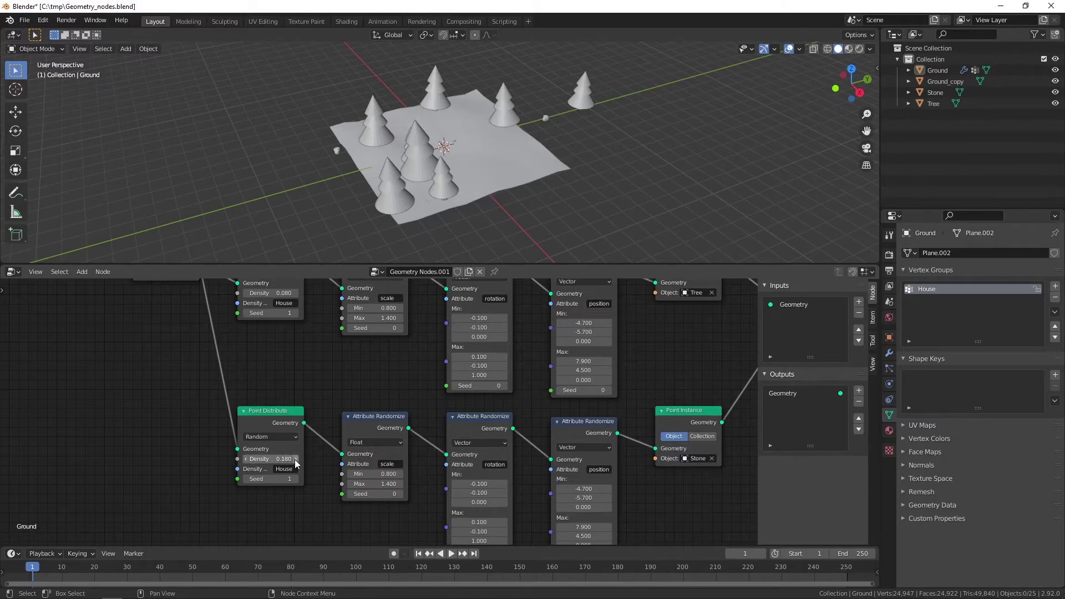
{"action": "left_click", "coordinate": [296, 460]}
{"action": "left_click", "coordinate": [296, 459]}
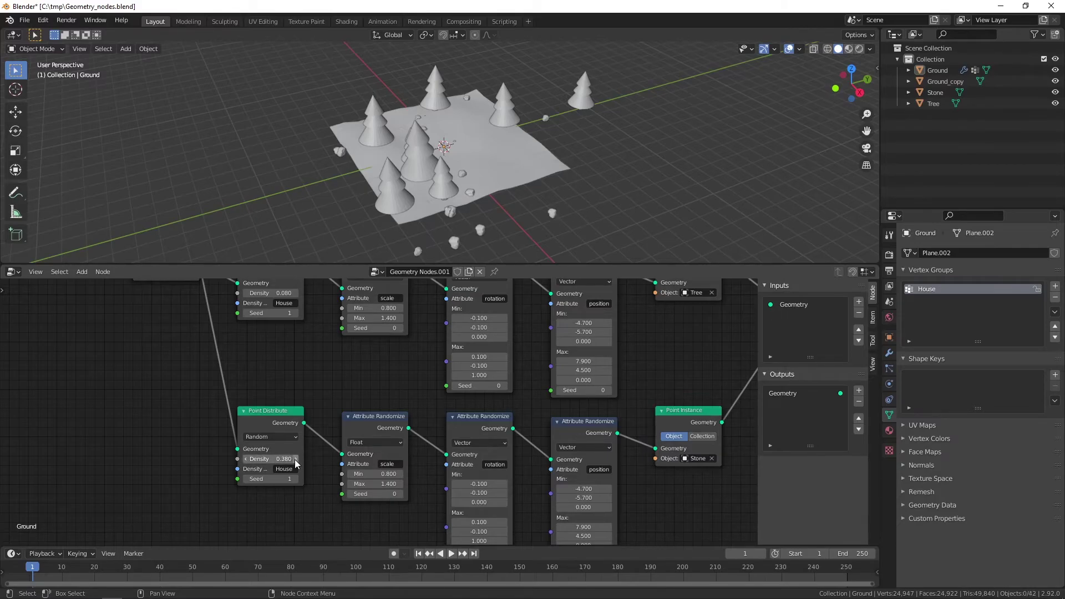
{"action": "middle_click_drag", "start_coordinate": [336, 376], "coordinate": [270, 366]}
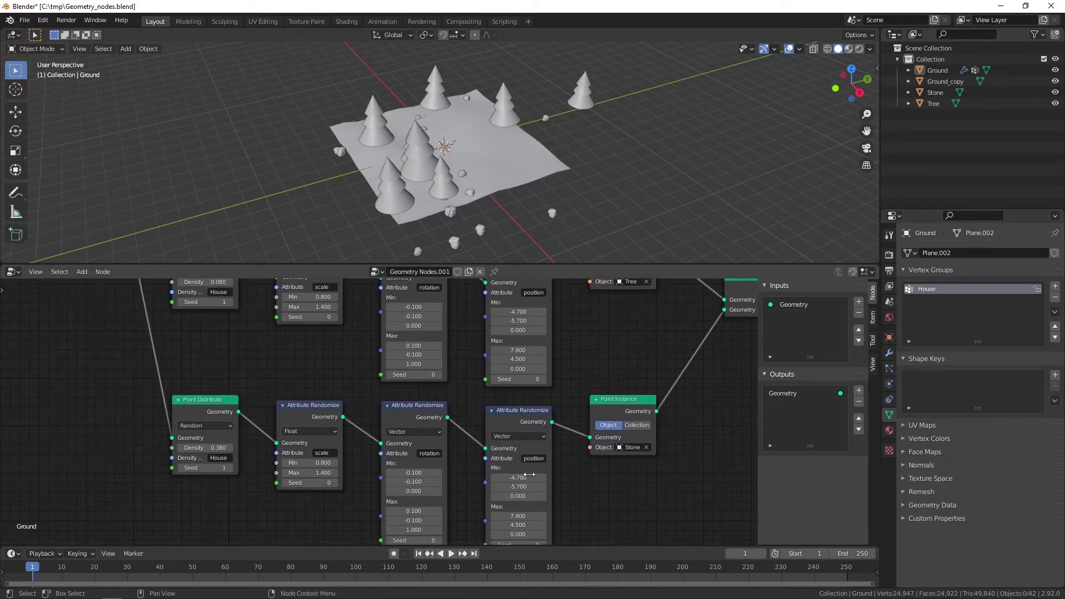
Delete the stone branch's position randomizer and wire rotation output straight to Point Instance.
{"action": "left_click_drag", "start_coordinate": [589, 437], "coordinate": [575, 442]}
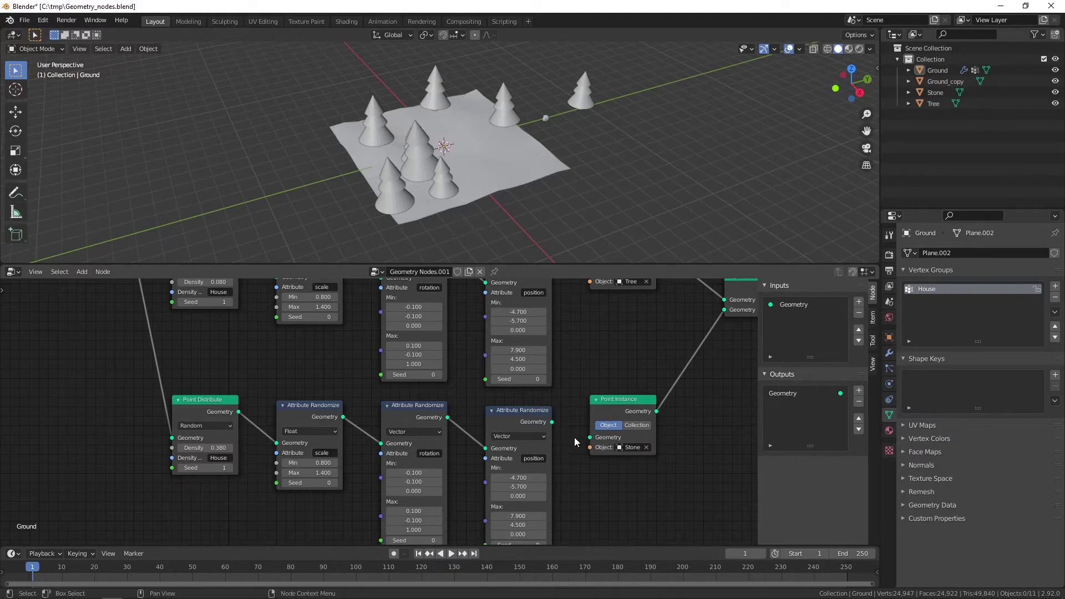
{"action": "left_click_drag", "start_coordinate": [485, 448], "coordinate": [466, 448]}
{"action": "left_click", "coordinate": [508, 408]}
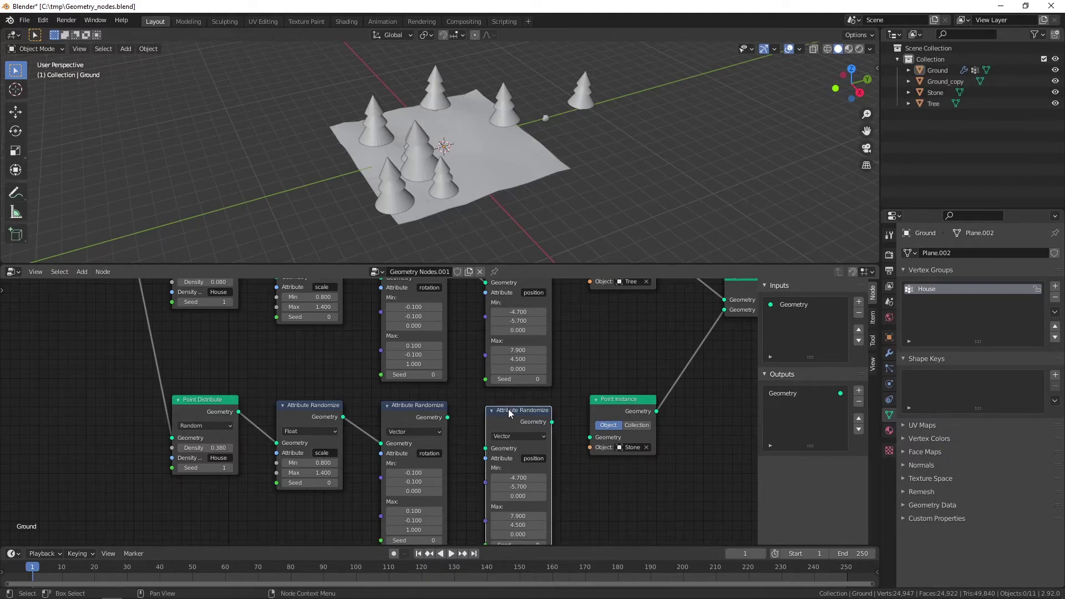
{"action": "key", "text": "x"}
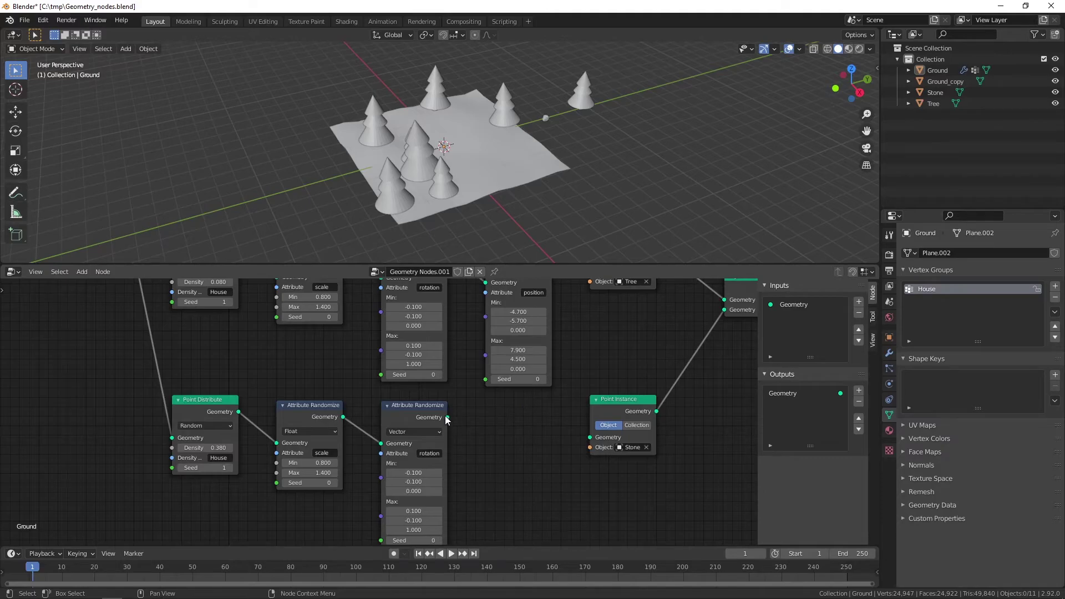
{"action": "left_click_drag", "start_coordinate": [448, 417], "coordinate": [590, 438]}
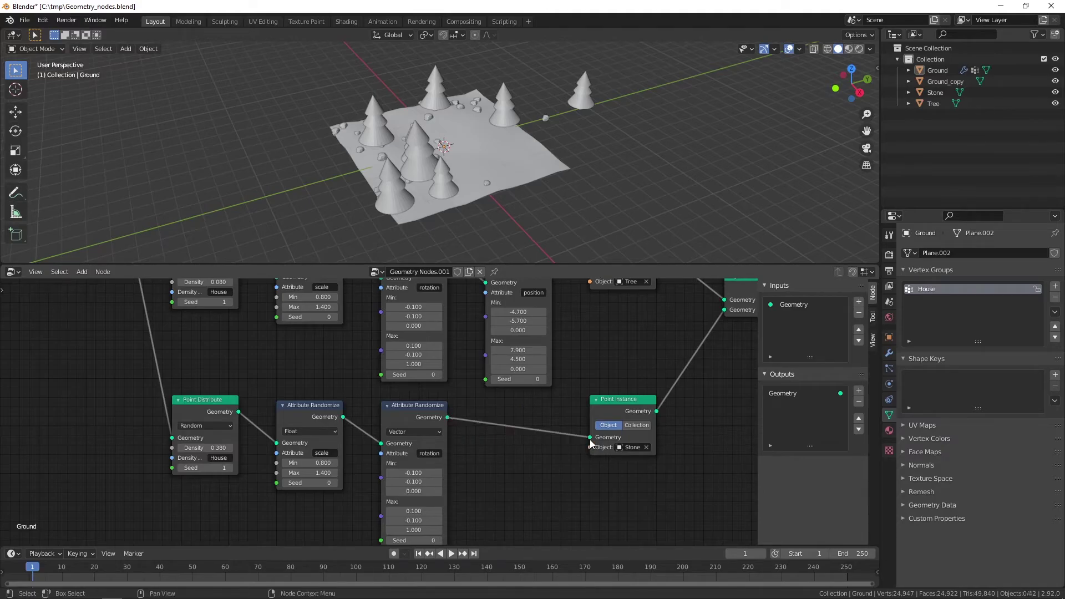
{"action": "middle_click_drag", "start_coordinate": [461, 127], "coordinate": [509, 155]}
{"action": "scroll", "coordinate": [507, 177], "scroll_direction": "up", "scroll_amount": 3}
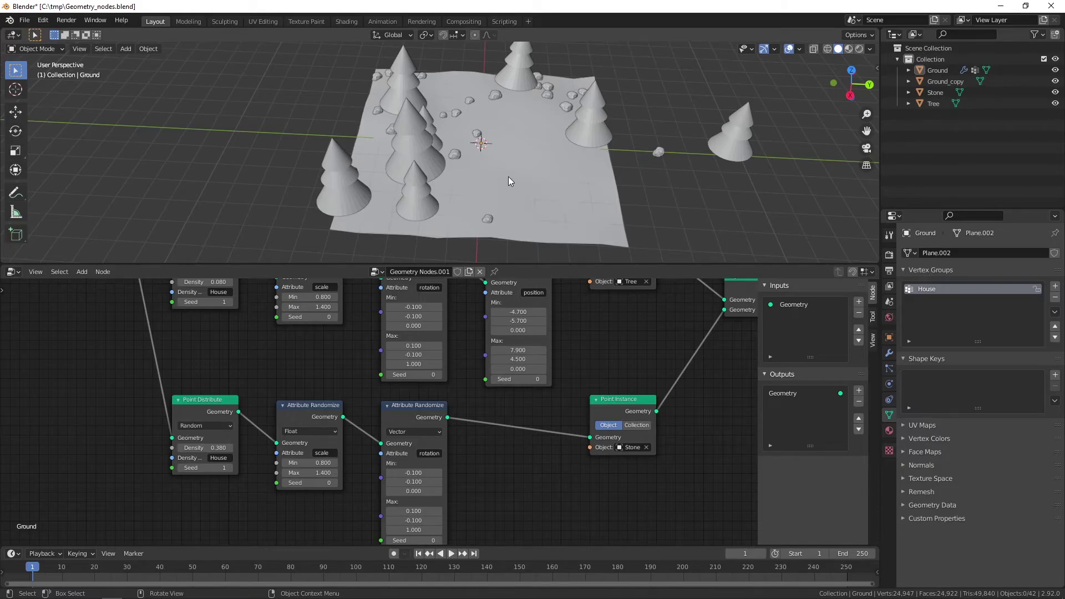
Give the stones scale 0.5–1.1, density 0.180 and scatter seed 7.
{"action": "middle_click_drag", "start_coordinate": [508, 177], "coordinate": [527, 171]}
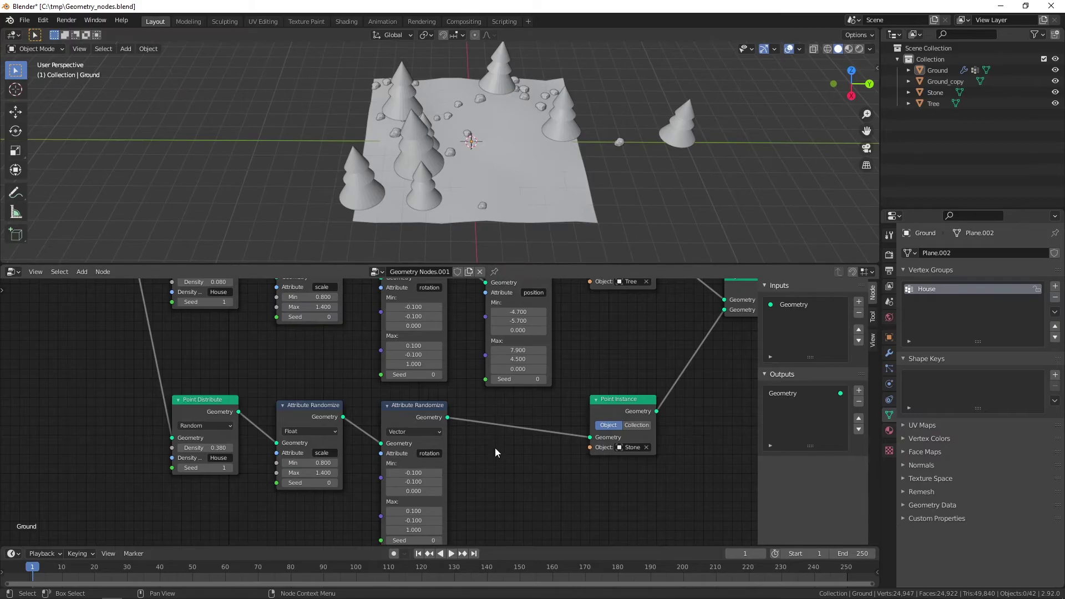
{"action": "left_click_drag", "start_coordinate": [311, 463], "coordinate": [277, 463]}
{"action": "mouse_move", "coordinate": [325, 473]}
{"action": "left_mouse_down"}
{"action": "mouse_move", "coordinate": [293, 473]}
{"action": "mouse_move", "coordinate": [338, 472]}
{"action": "left_mouse_up"}
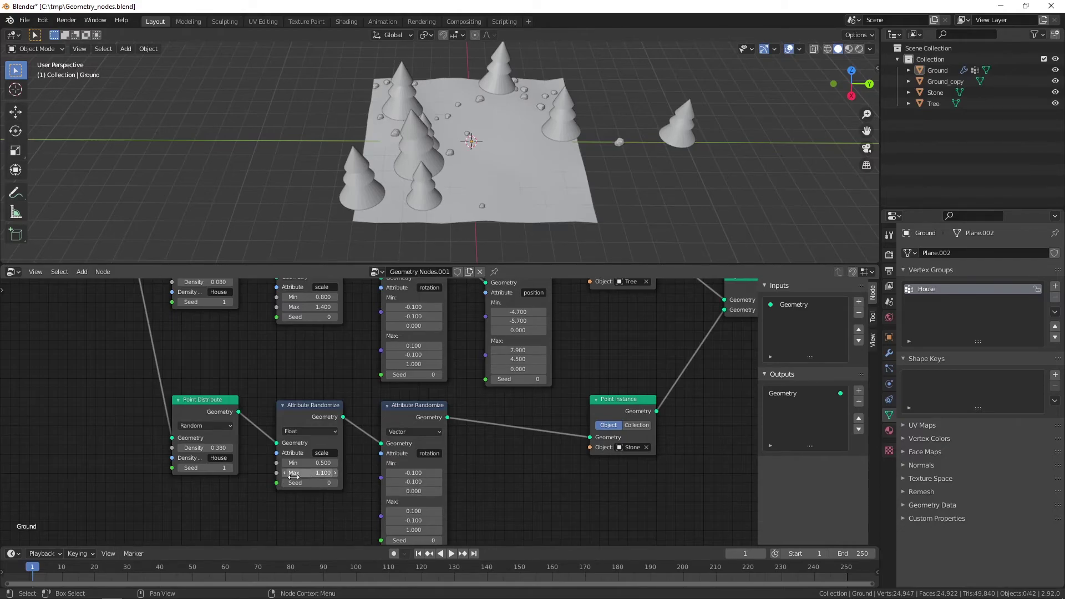
{"action": "left_click", "coordinate": [181, 448]}
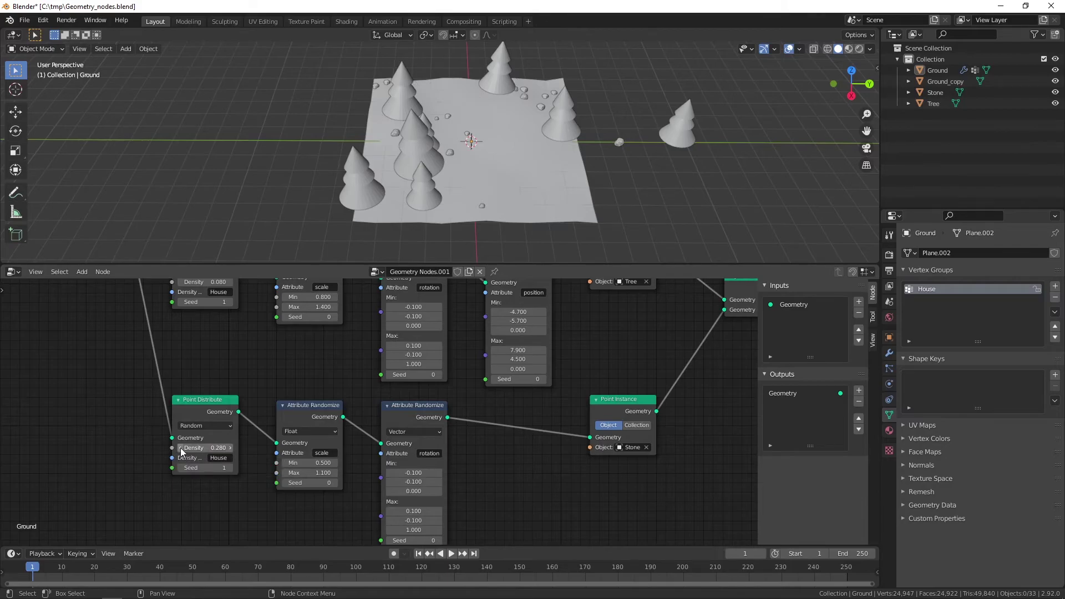
{"action": "left_click", "coordinate": [231, 467]}
{"action": "left_click", "coordinate": [231, 468]}
{"action": "left_click", "coordinate": [231, 468]}
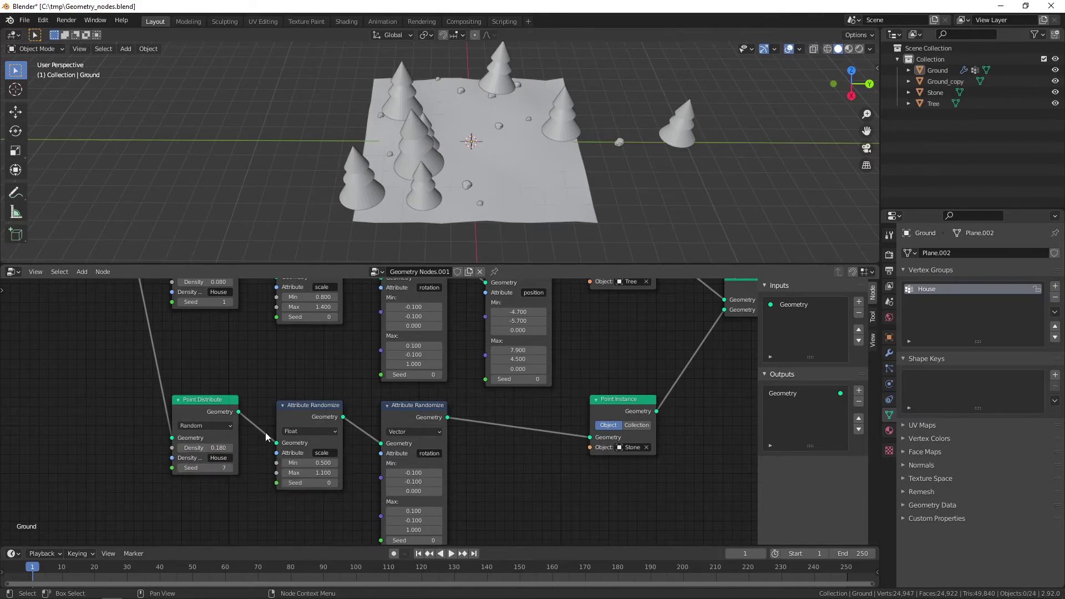
{"action": "mouse_move", "coordinate": [523, 213]}
{"action": "middle_mouse_down"}
{"action": "mouse_move", "coordinate": [499, 199]}
{"action": "mouse_move", "coordinate": [584, 187]}
{"action": "middle_mouse_up"}
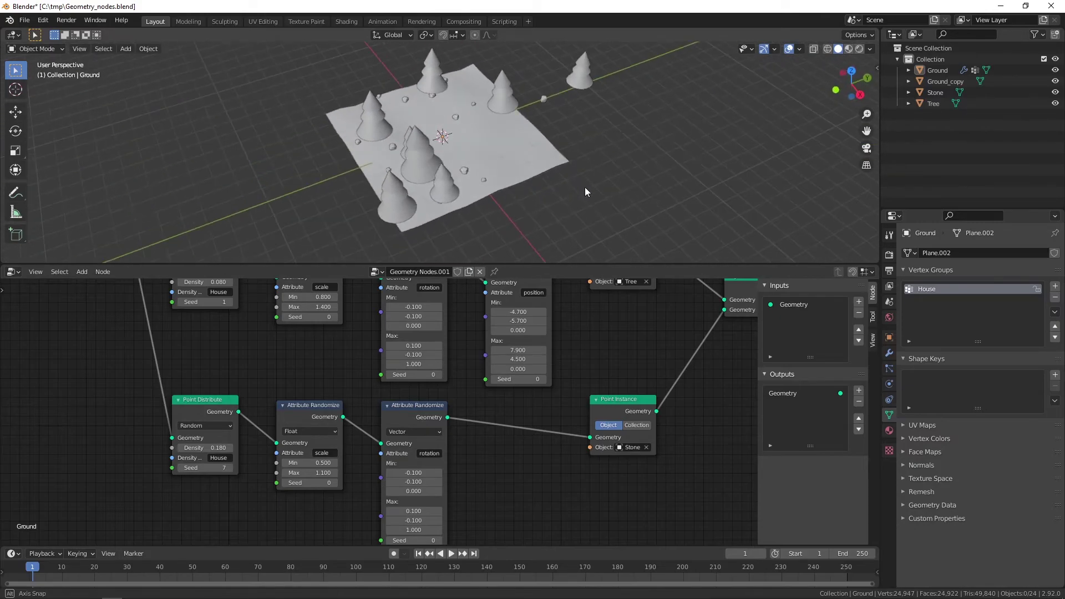
Raise the stones' maximum rotation to 3.6, 3.6, 15.8 and view both node rows.
{"action": "mouse_move", "coordinate": [497, 136]}
{"action": "middle_mouse_down"}
{"action": "mouse_move", "coordinate": [488, 122]}
{"action": "mouse_move", "coordinate": [491, 151]}
{"action": "middle_mouse_up"}
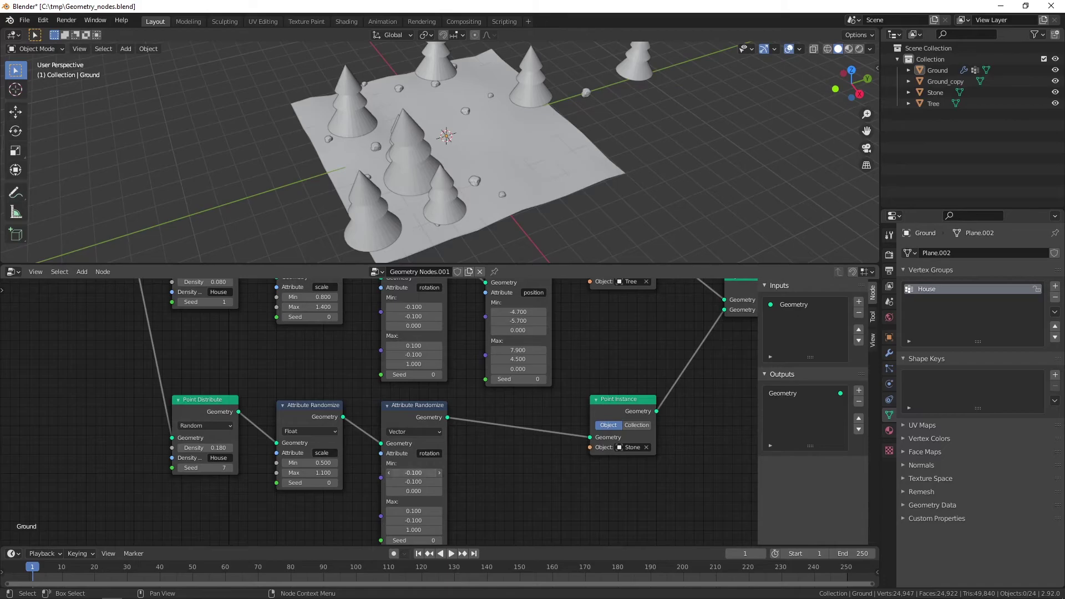
{"action": "scroll", "coordinate": [537, 197], "scroll_direction": "up", "scroll_amount": 2}
{"action": "scroll", "coordinate": [564, 174], "scroll_direction": "up", "scroll_amount": 2}
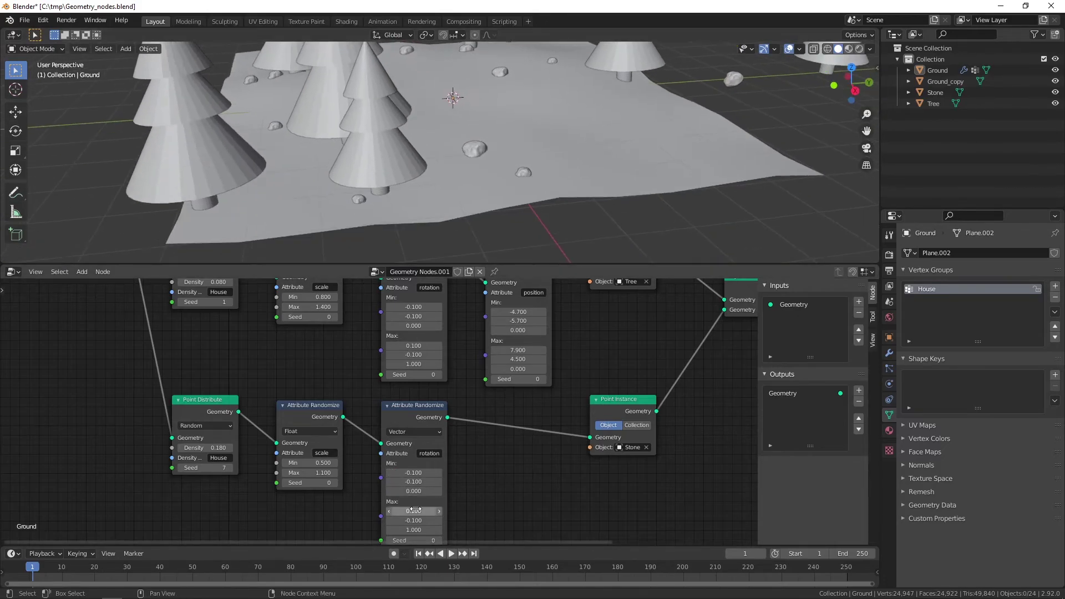
{"action": "mouse_move", "coordinate": [413, 511]}
{"action": "left_mouse_down"}
{"action": "mouse_move", "coordinate": [388, 511]}
{"action": "mouse_move", "coordinate": [438, 512]}
{"action": "left_mouse_up"}
{"action": "middle_click_drag", "start_coordinate": [438, 512], "coordinate": [451, 477]}
{"action": "left_click_drag", "start_coordinate": [438, 493], "coordinate": [499, 493]}
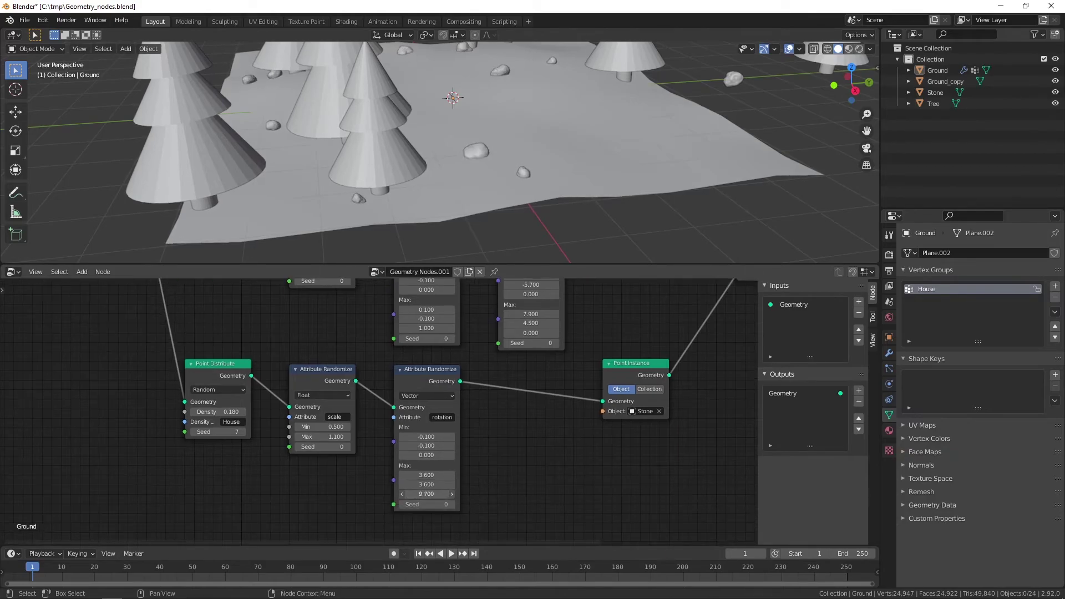
{"action": "mouse_move", "coordinate": [493, 159]}
{"action": "middle_mouse_down"}
{"action": "mouse_move", "coordinate": [506, 129]}
{"action": "mouse_move", "coordinate": [464, 172]}
{"action": "mouse_move", "coordinate": [482, 155]}
{"action": "mouse_move", "coordinate": [449, 173]}
{"action": "mouse_move", "coordinate": [438, 163]}
{"action": "mouse_move", "coordinate": [492, 154]}
{"action": "mouse_move", "coordinate": [496, 167]}
{"action": "middle_mouse_up"}
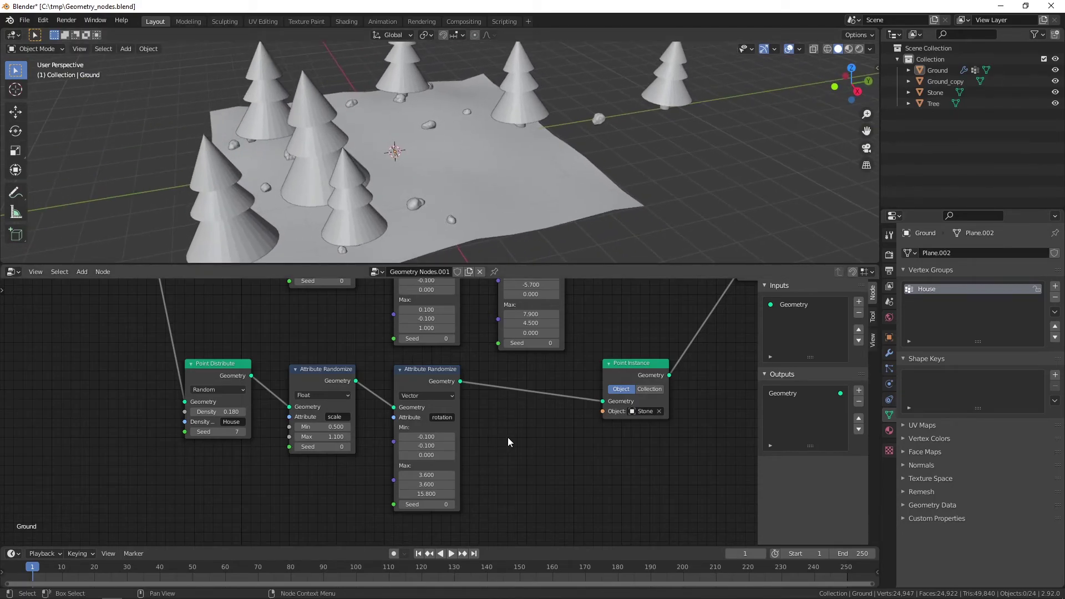
{"action": "scroll", "coordinate": [508, 437], "scroll_direction": "down", "scroll_amount": 1}
{"action": "mouse_move", "coordinate": [326, 340]}
{"action": "middle_mouse_down"}
{"action": "mouse_move", "coordinate": [321, 411]}
{"action": "mouse_move", "coordinate": [311, 401]}
{"action": "mouse_move", "coordinate": [325, 417]}
{"action": "middle_mouse_up"}
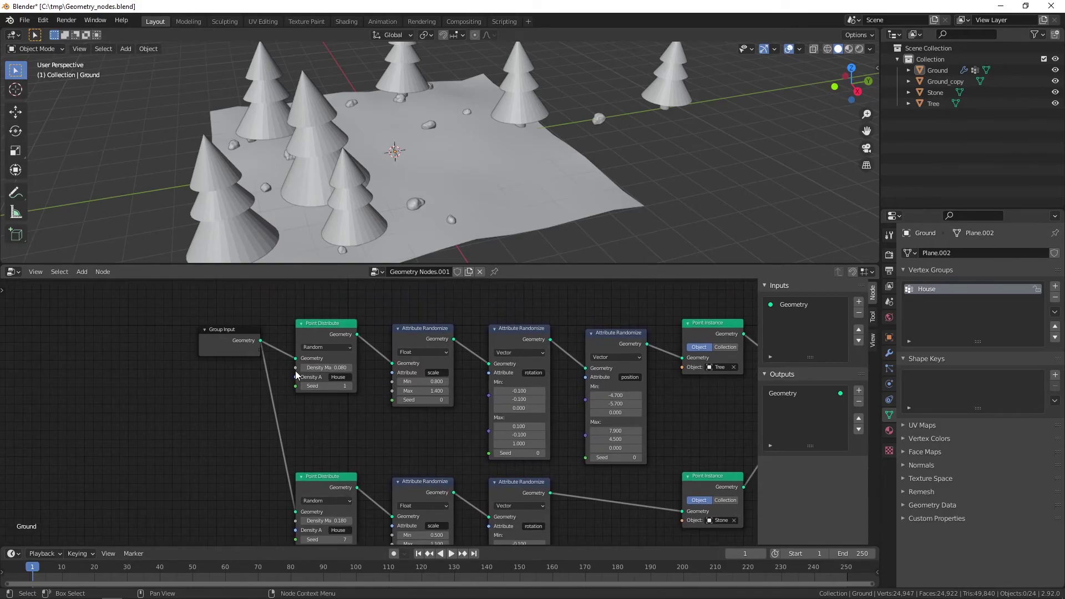
Expose the tree Density Max as a modifier input and set it to 0.090.
{"action": "mouse_move", "coordinate": [296, 368]}
{"action": "left_mouse_down"}
{"action": "mouse_move", "coordinate": [272, 369]}
{"action": "mouse_move", "coordinate": [251, 348]}
{"action": "left_mouse_up"}
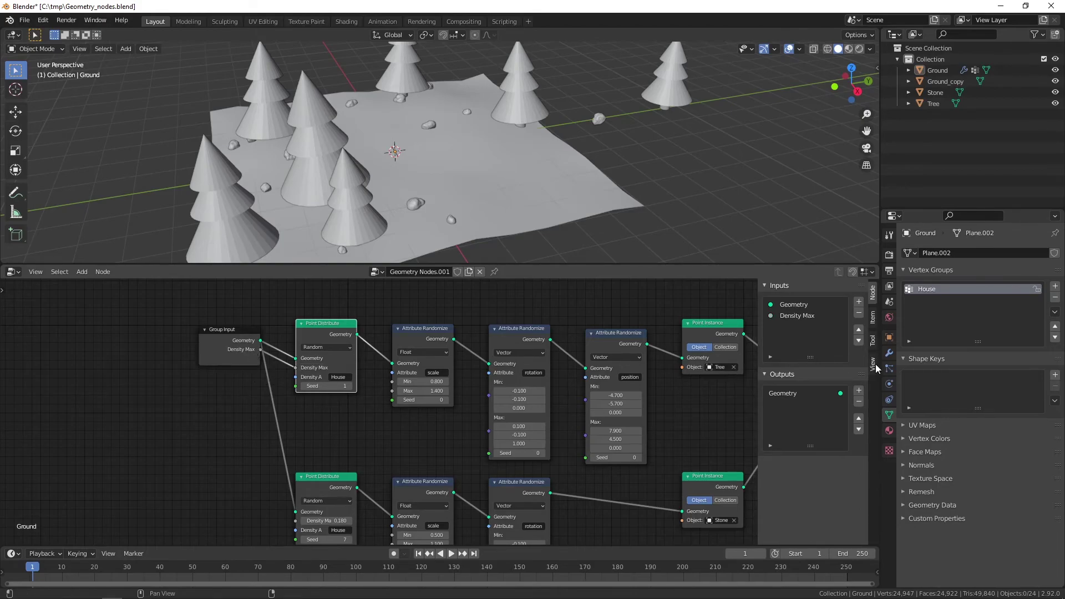
{"action": "left_click", "coordinate": [889, 353]}
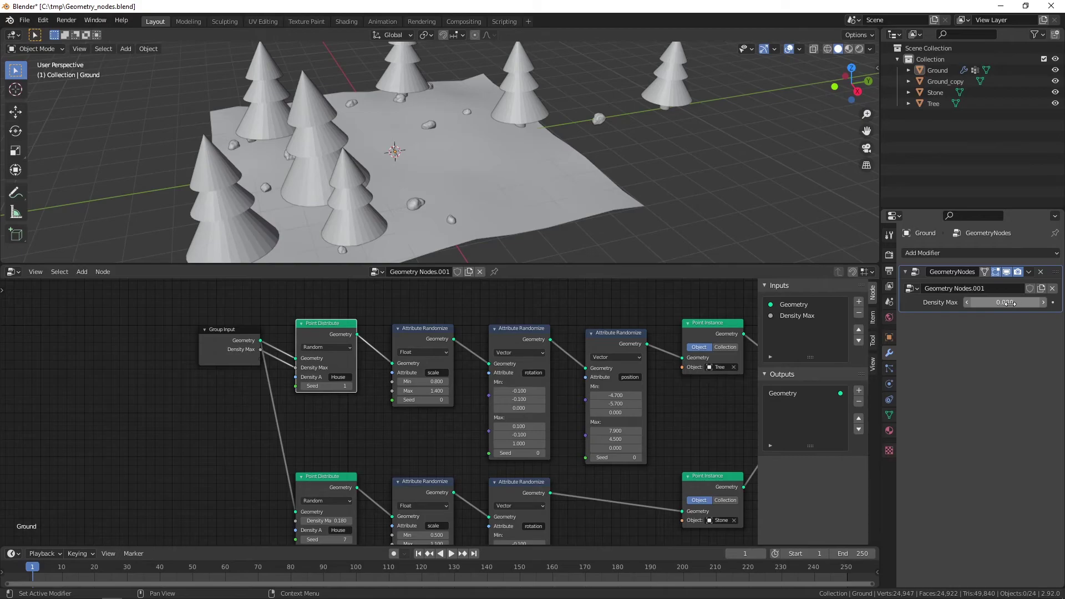
{"action": "left_click", "coordinate": [1043, 302]}
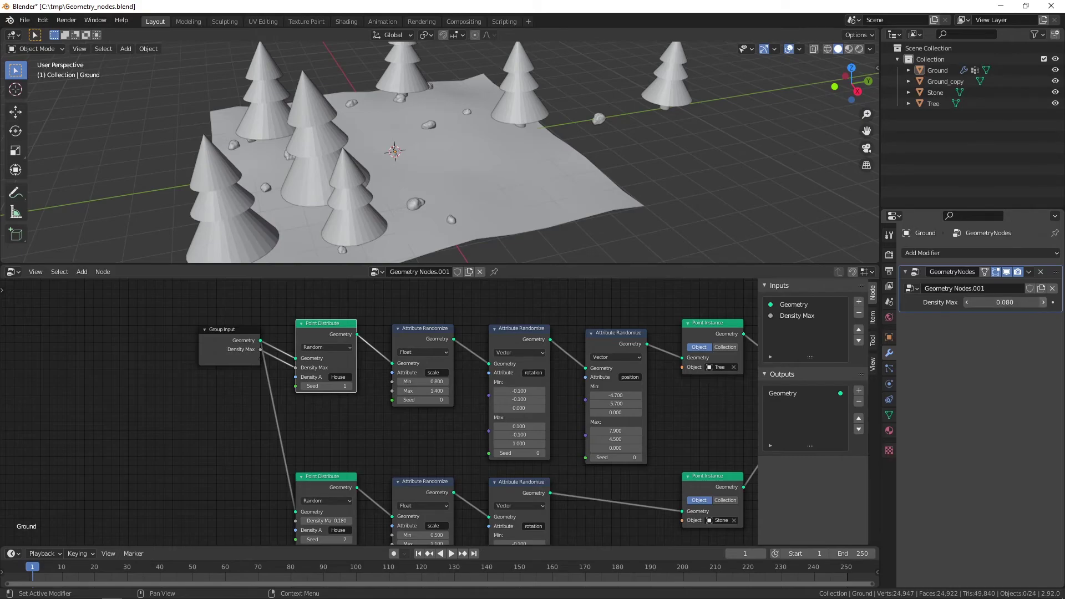
{"action": "left_click", "coordinate": [1043, 302]}
{"action": "left_click", "coordinate": [1043, 302]}
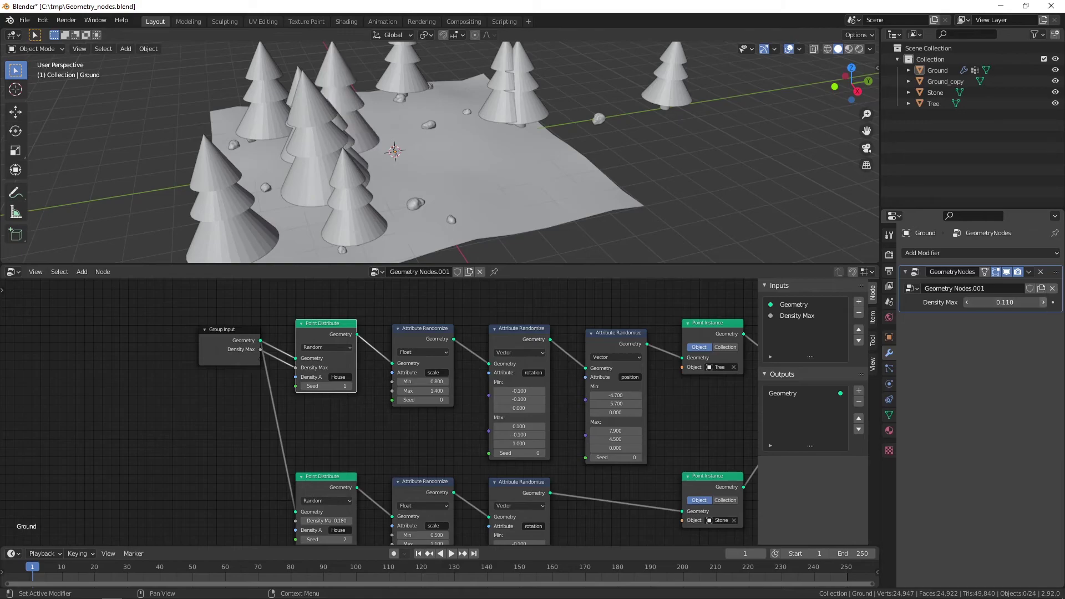
{"action": "left_click", "coordinate": [967, 302]}
{"action": "left_click", "coordinate": [968, 302]}
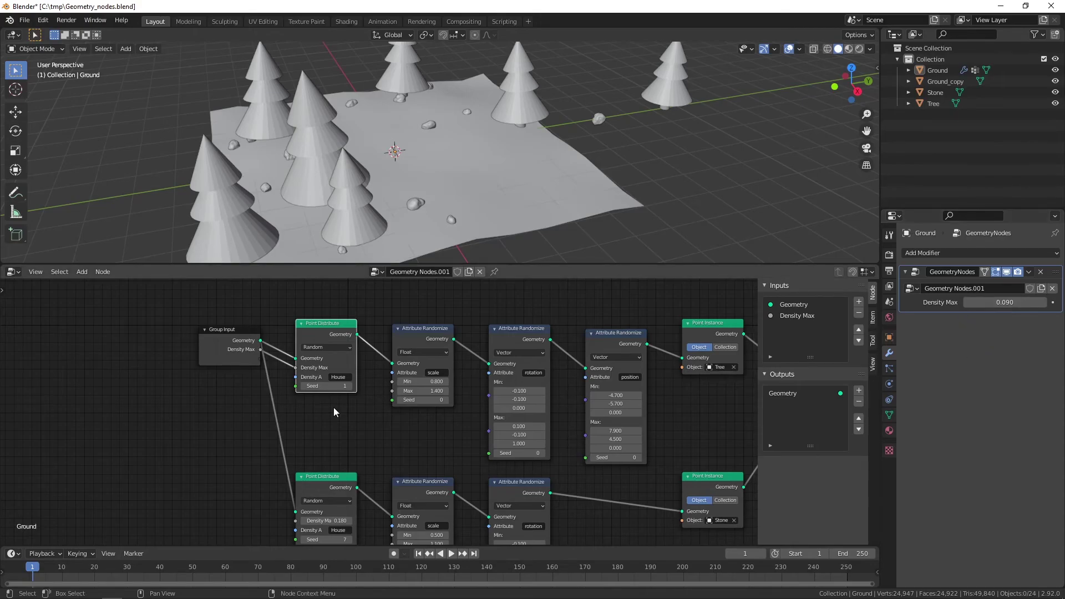
Expose the stone Density Max as a second modifier input set to 0.100.
{"action": "middle_click_drag", "start_coordinate": [330, 436], "coordinate": [370, 413]}
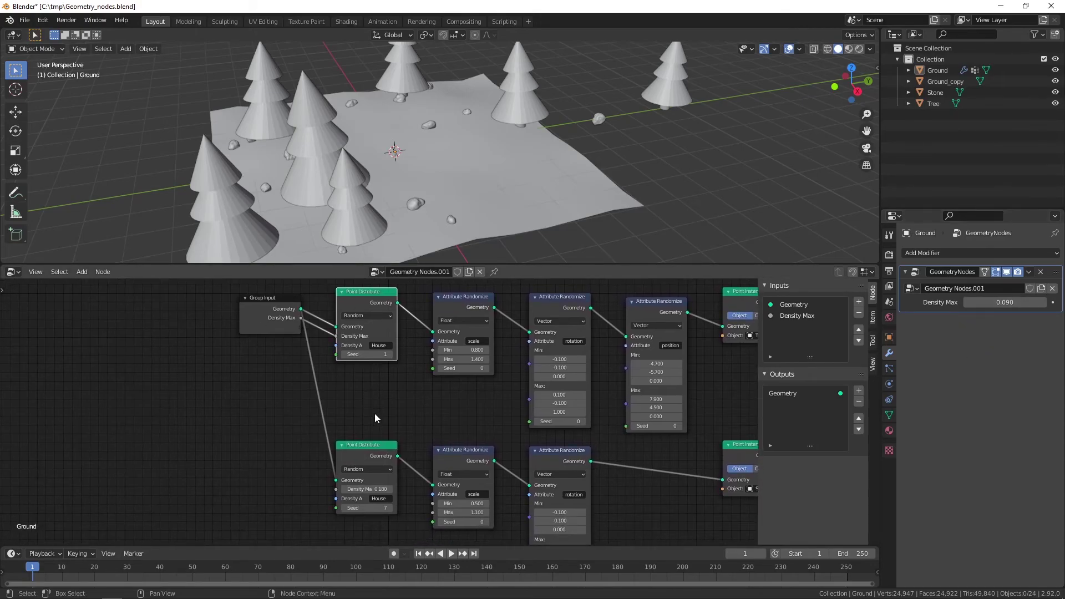
{"action": "left_click_drag", "start_coordinate": [336, 489], "coordinate": [301, 327]}
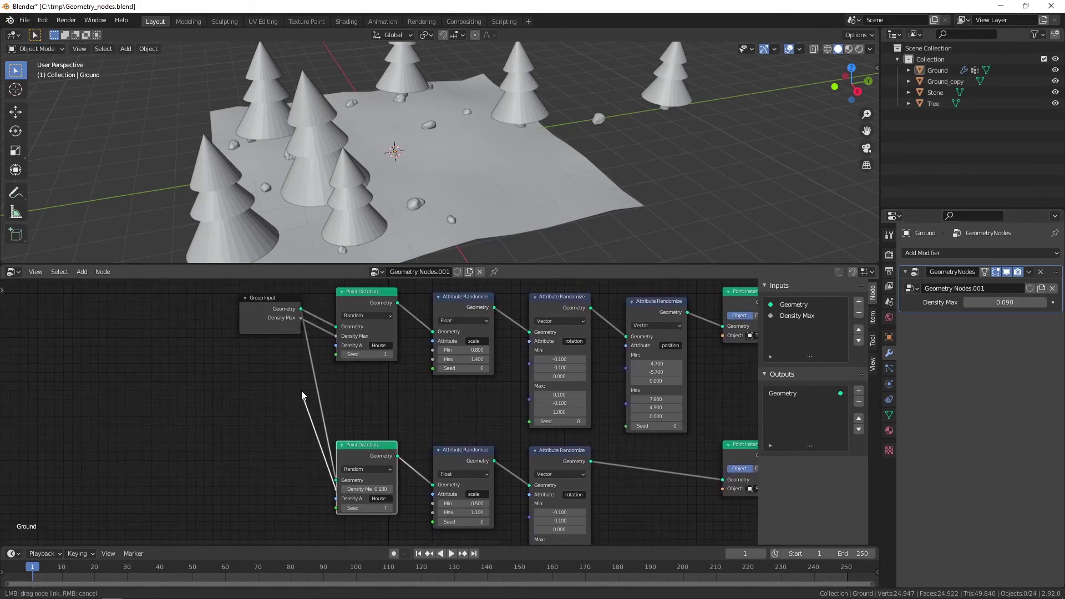
{"action": "mouse_move", "coordinate": [1004, 316]}
{"action": "left_mouse_down"}
{"action": "mouse_move", "coordinate": [1031, 316]}
{"action": "mouse_move", "coordinate": [999, 316]}
{"action": "mouse_move", "coordinate": [1026, 316]}
{"action": "mouse_move", "coordinate": [1013, 315]}
{"action": "left_mouse_up"}
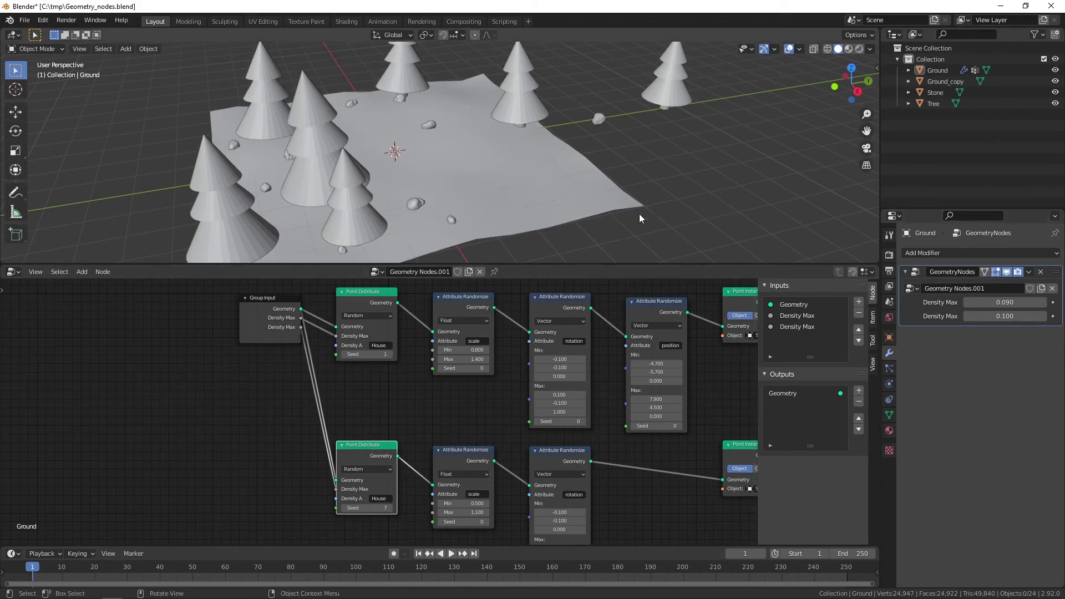
{"action": "mouse_move", "coordinate": [639, 214]}
{"action": "middle_mouse_down"}
{"action": "mouse_move", "coordinate": [547, 183]}
{"action": "mouse_move", "coordinate": [588, 179]}
{"action": "middle_mouse_up"}
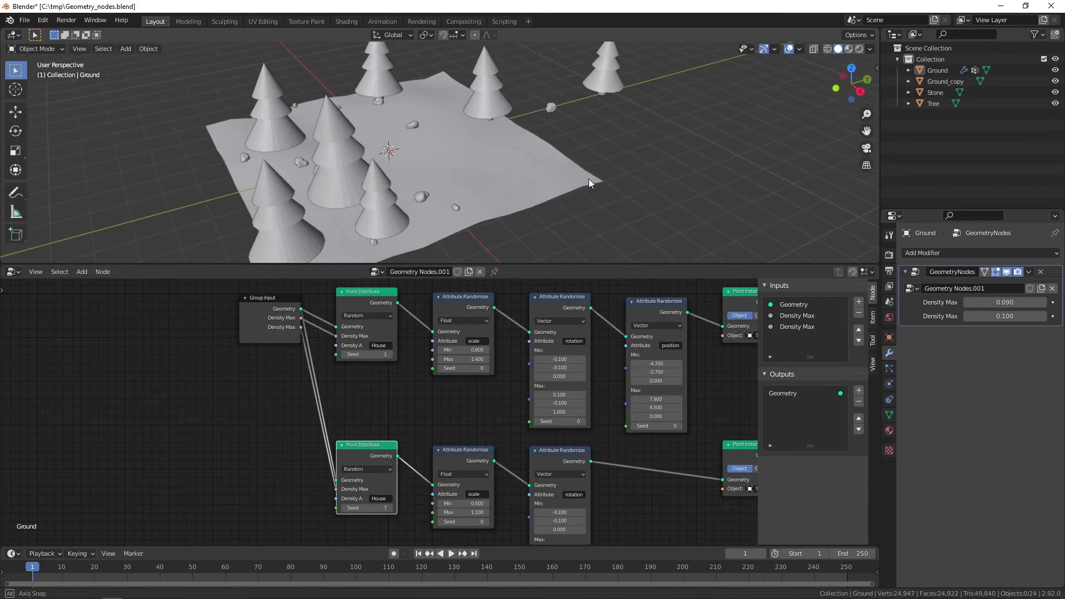
{"action": "mouse_move", "coordinate": [481, 407]}
{"action": "middle_mouse_down"}
{"action": "mouse_move", "coordinate": [358, 425]}
{"action": "mouse_move", "coordinate": [344, 414]}
{"action": "middle_mouse_up"}
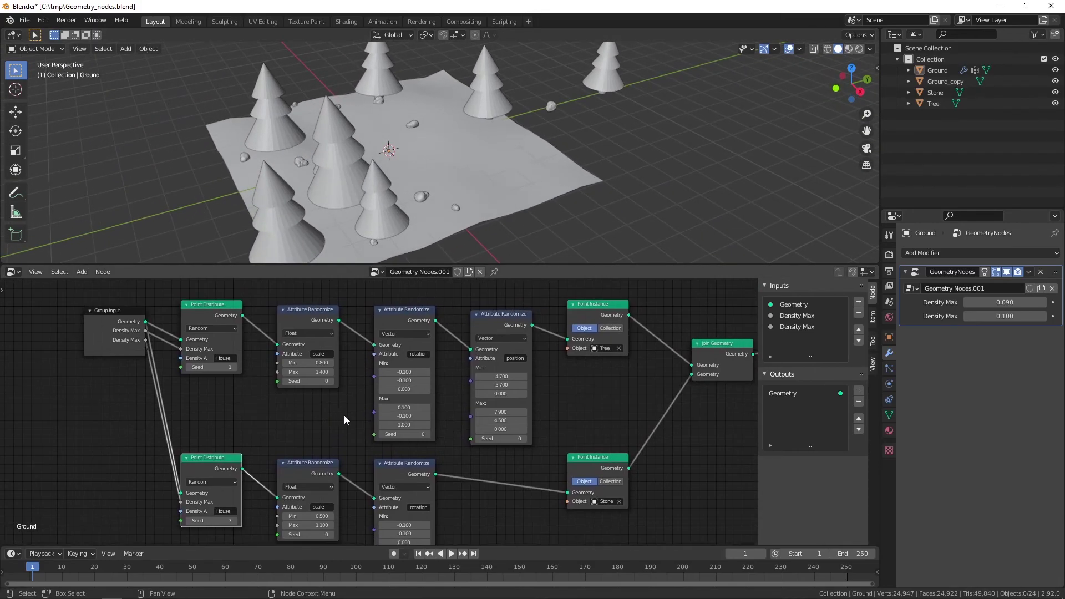
{"action": "scroll", "coordinate": [455, 440], "scroll_direction": "down", "scroll_amount": 1}
{"action": "scroll", "coordinate": [532, 402], "scroll_direction": "down", "scroll_amount": 1}
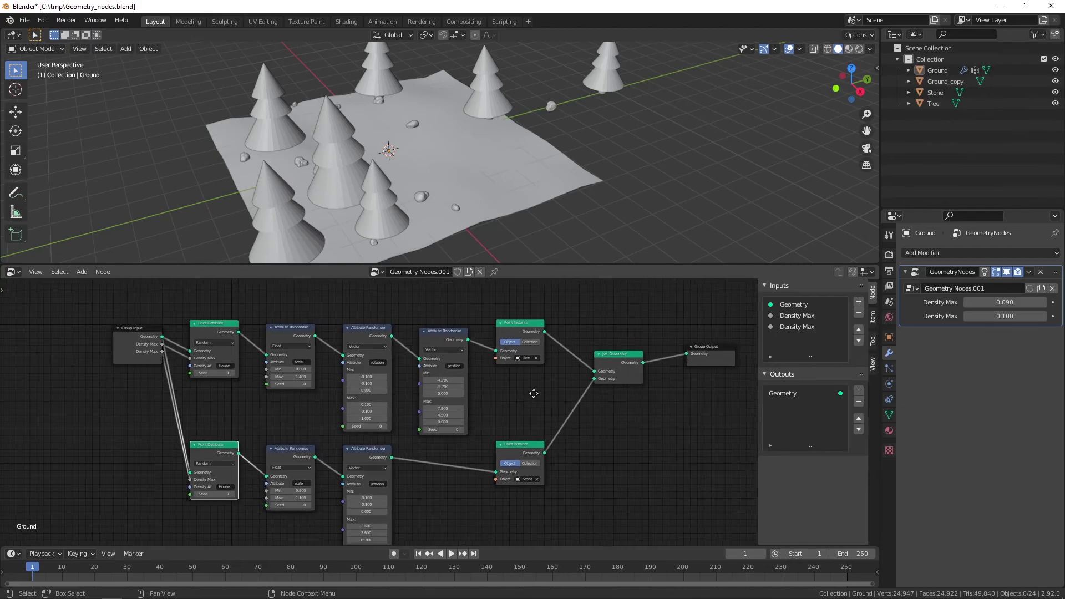
{"action": "middle_click_drag", "start_coordinate": [532, 402], "coordinate": [530, 386]}
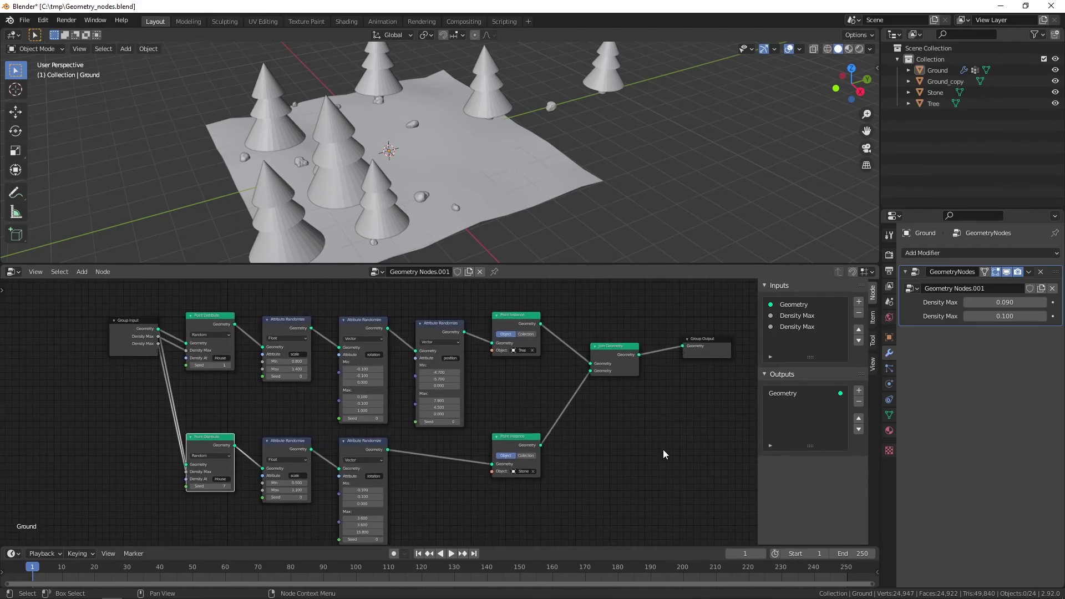
Switch to Material Preview and give Ground_copy's Material.005 a dark red base colour.
{"action": "left_click", "coordinate": [848, 49]}
{"action": "left_click", "coordinate": [945, 81]}
{"action": "left_click", "coordinate": [889, 430]}
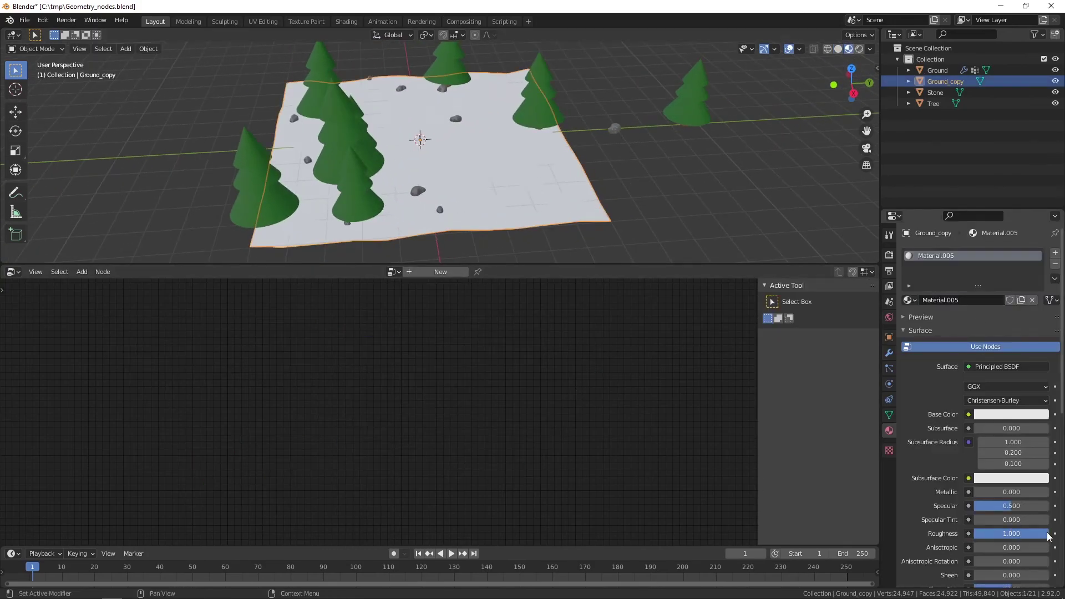
{"action": "left_click", "coordinate": [1010, 414]}
{"action": "left_click_drag", "start_coordinate": [993, 283], "coordinate": [978, 302]}
{"action": "middle_click_drag", "start_coordinate": [610, 183], "coordinate": [635, 204]}
{"action": "left_click_drag", "start_coordinate": [578, 263], "coordinate": [578, 432]}
{"action": "mouse_move", "coordinate": [610, 310]}
{"action": "middle_mouse_down"}
{"action": "mouse_move", "coordinate": [655, 287]}
{"action": "mouse_move", "coordinate": [602, 261]}
{"action": "mouse_move", "coordinate": [662, 281]}
{"action": "mouse_move", "coordinate": [634, 238]}
{"action": "mouse_move", "coordinate": [630, 252]}
{"action": "middle_mouse_up"}
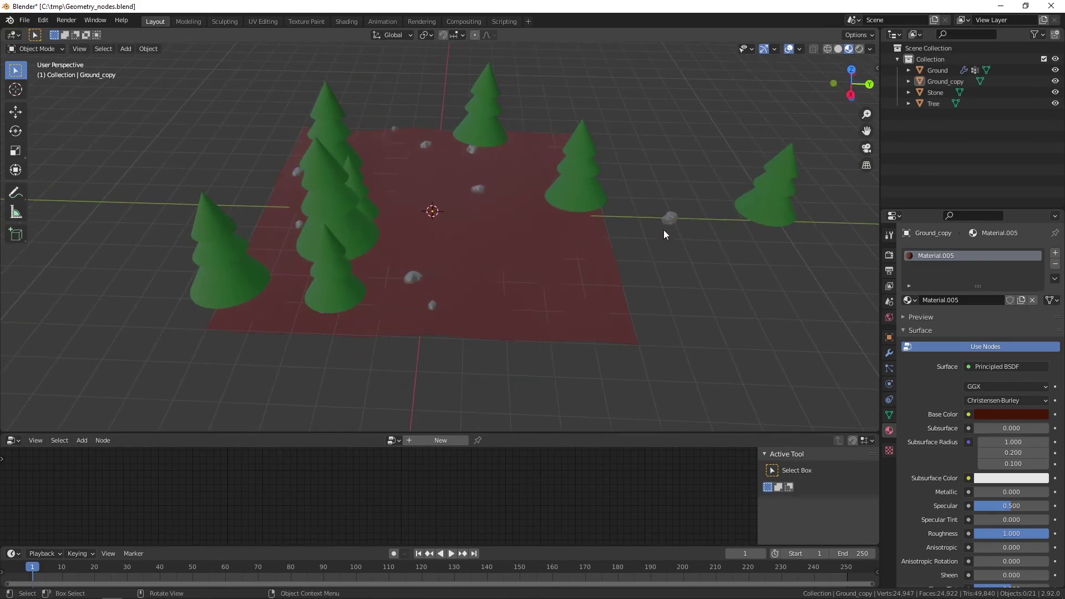
{"action": "key", "text": "KP_7"}
Move the original Stone object onto the red ground from the top view.
{"action": "scroll", "coordinate": [610, 208], "scroll_direction": "down", "scroll_amount": 2}
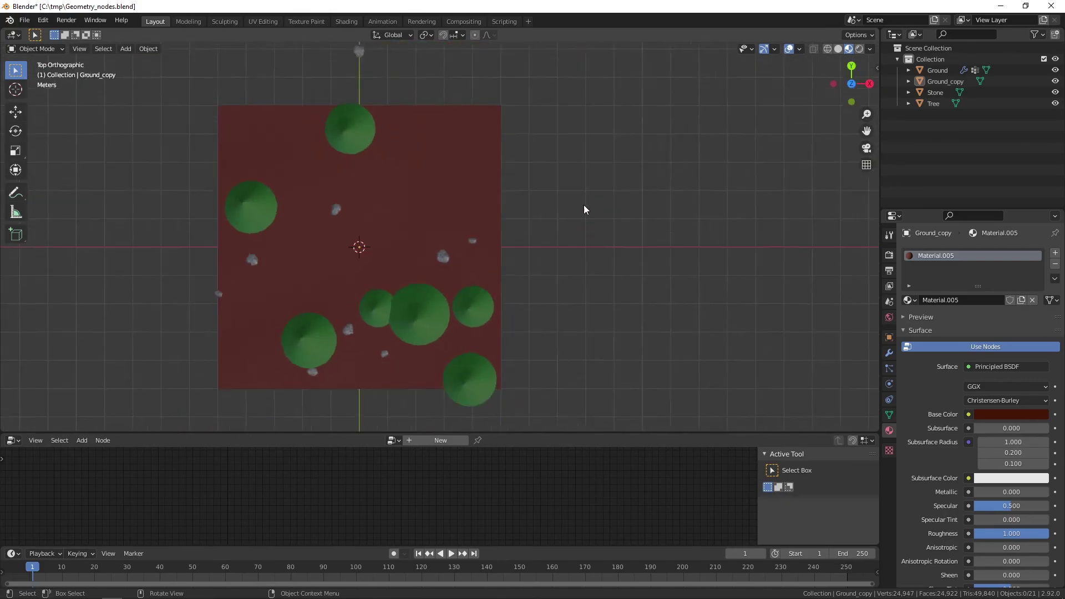
{"action": "scroll", "coordinate": [499, 167], "scroll_direction": "down", "scroll_amount": 3}
{"action": "scroll", "coordinate": [417, 131], "scroll_direction": "up", "scroll_amount": 1}
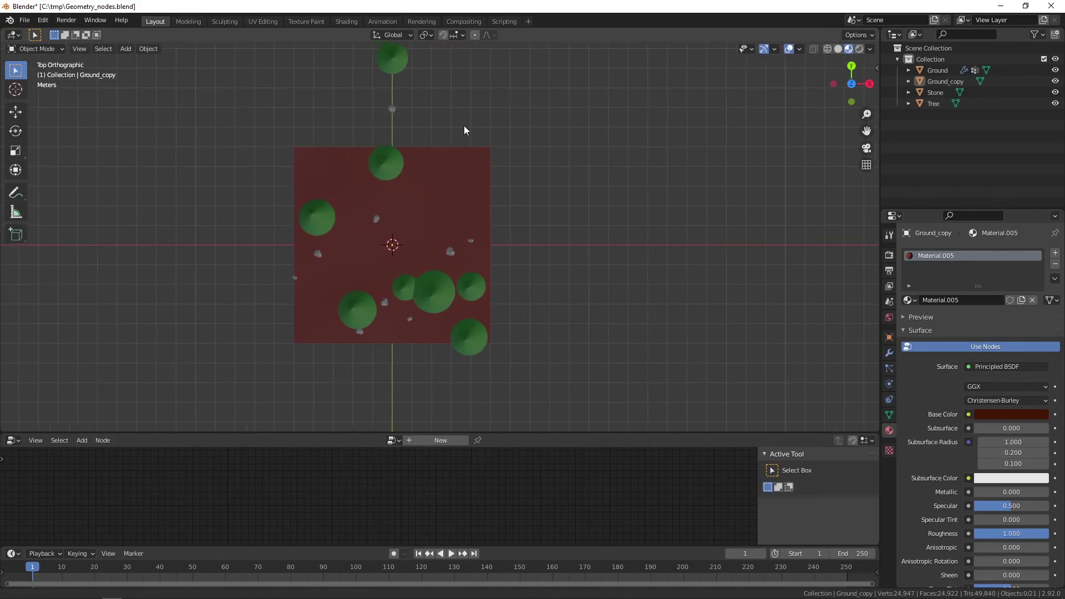
{"action": "middle_click_drag", "start_coordinate": [464, 131], "coordinate": [442, 135], "text": "shift"}
{"action": "left_click", "coordinate": [426, 118]}
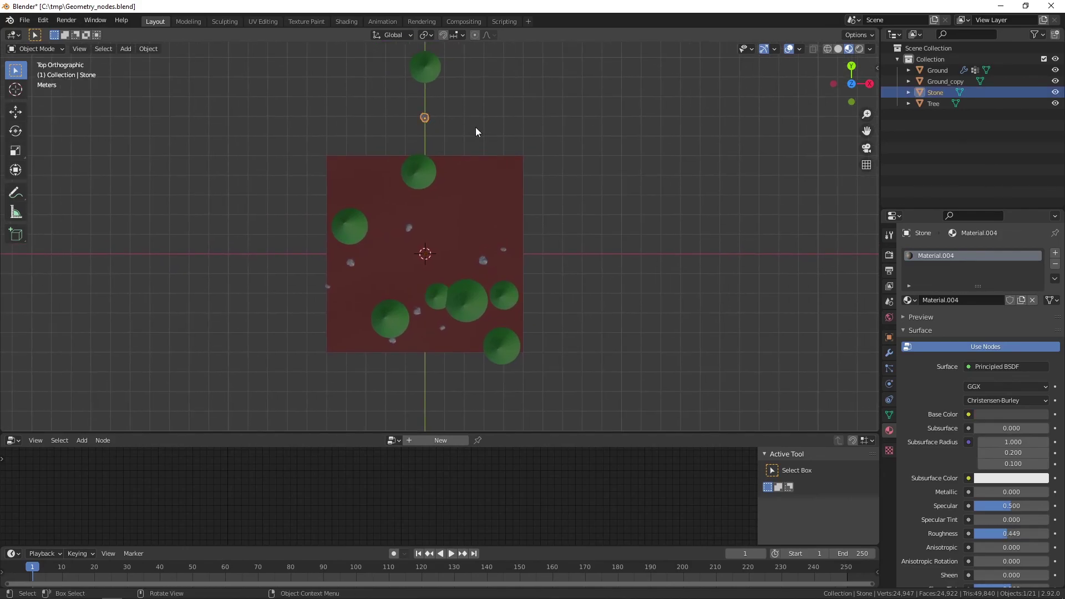
{"action": "key", "text": "g"}
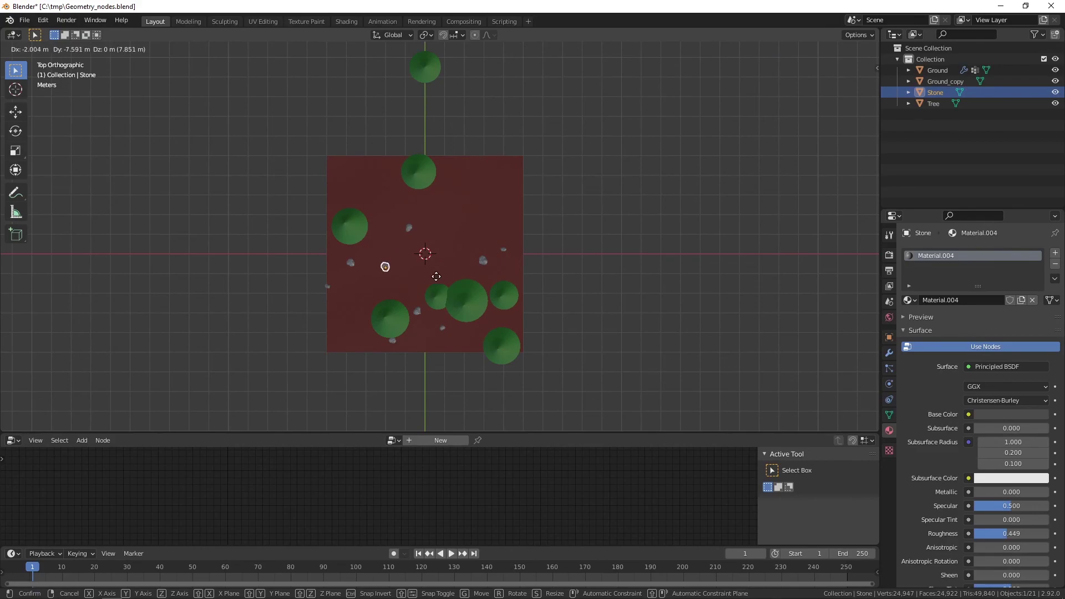
{"action": "left_click", "coordinate": [435, 276]}
Move the original Tree to the ground's left edge, then orbit to a low perspective.
{"action": "left_click", "coordinate": [430, 78]}
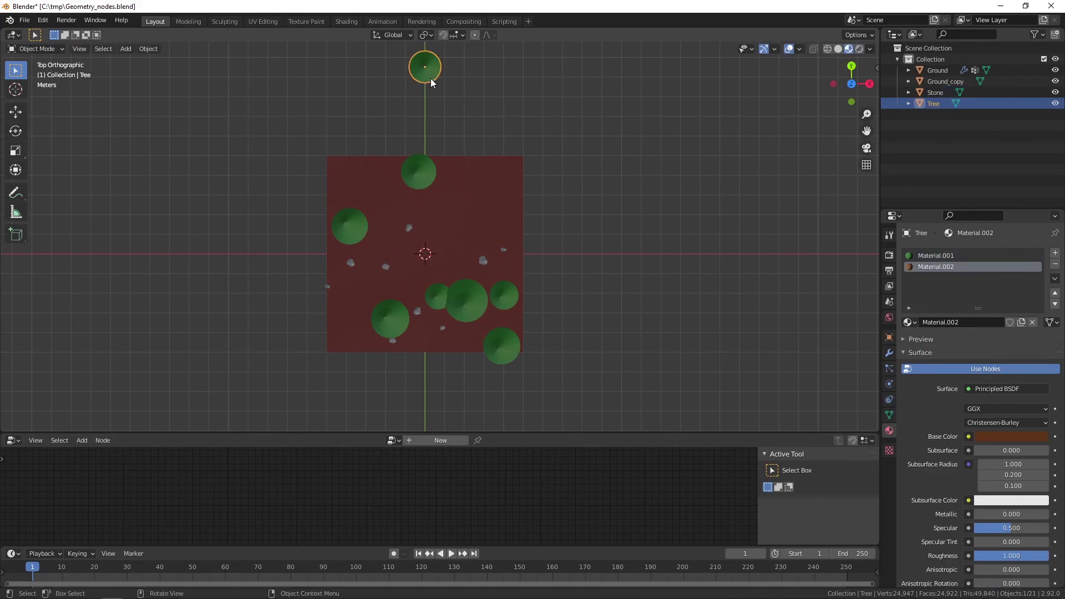
{"action": "key", "text": "g"}
{"action": "left_click", "coordinate": [346, 315]}
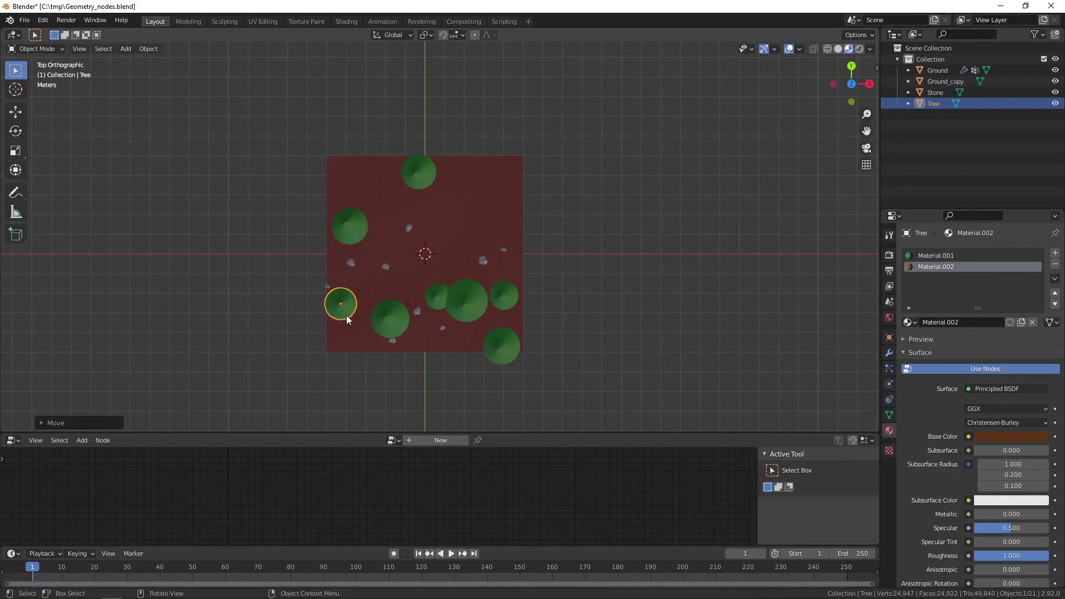
{"action": "mouse_move", "coordinate": [615, 236]}
{"action": "middle_mouse_down"}
{"action": "mouse_move", "coordinate": [467, 151]}
{"action": "mouse_move", "coordinate": [463, 232]}
{"action": "mouse_move", "coordinate": [657, 251]}
{"action": "middle_mouse_up"}
{"action": "left_click", "coordinate": [657, 252]}
{"action": "mouse_move", "coordinate": [455, 251]}
{"action": "middle_mouse_down"}
{"action": "mouse_move", "coordinate": [490, 260]}
{"action": "mouse_move", "coordinate": [454, 251]}
{"action": "mouse_move", "coordinate": [508, 240]}
{"action": "mouse_move", "coordinate": [529, 251]}
{"action": "mouse_move", "coordinate": [514, 261]}
{"action": "mouse_move", "coordinate": [530, 262]}
{"action": "middle_mouse_up"}
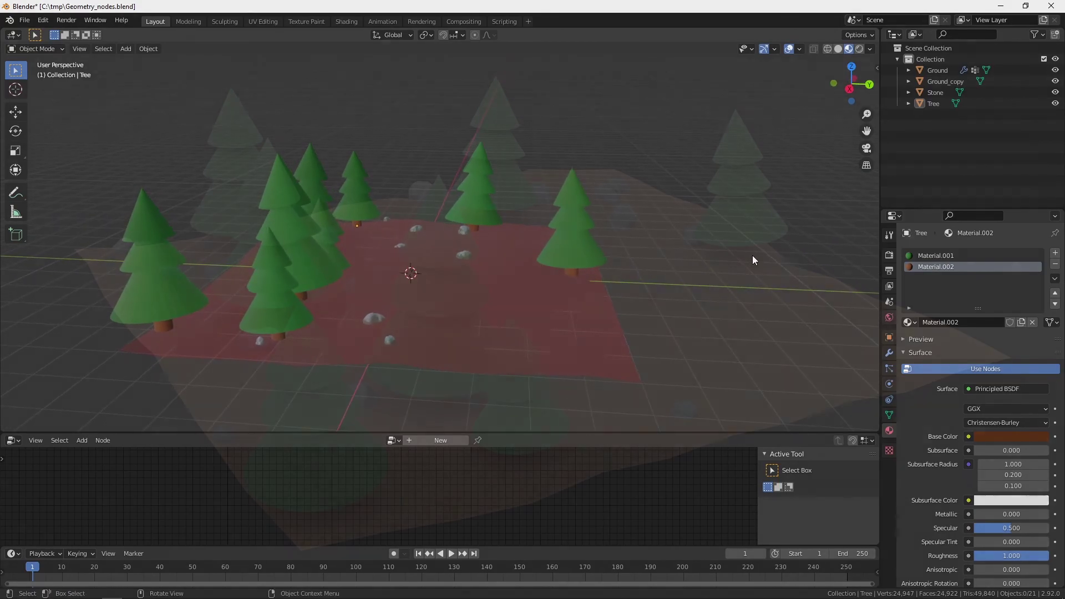